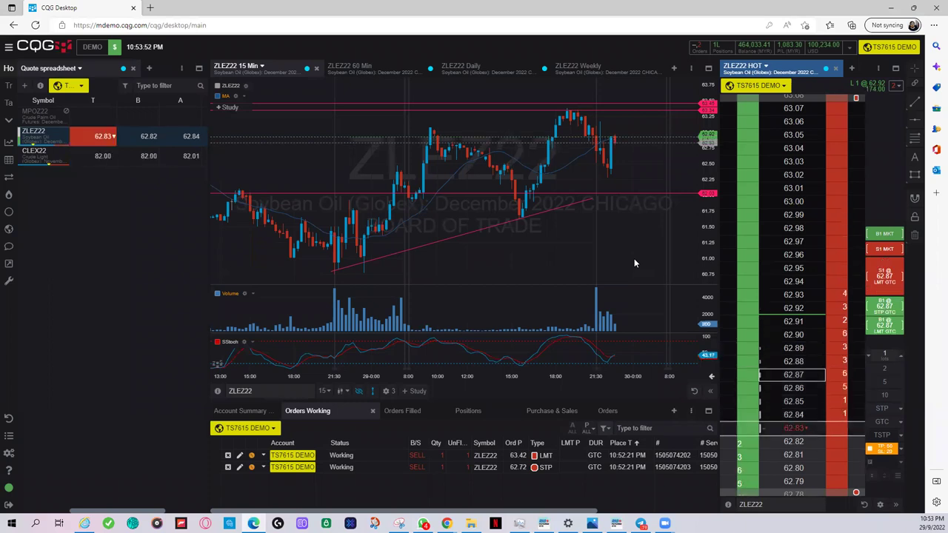
Step: Minimize the CQG browser window to bring the locked RHB GTS workspace into view
click(894, 11)
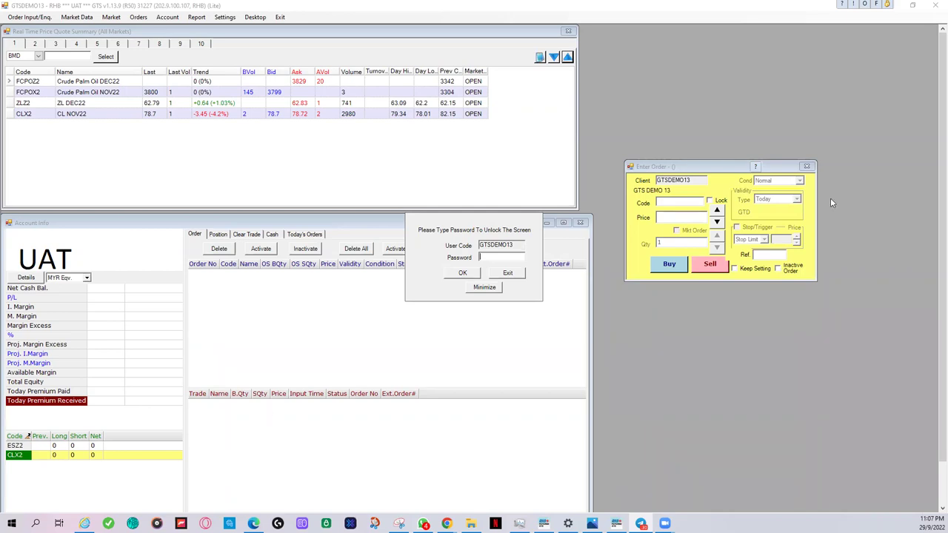
Step: Enter the account password in the unlock dialog and confirm it
click(491, 258)
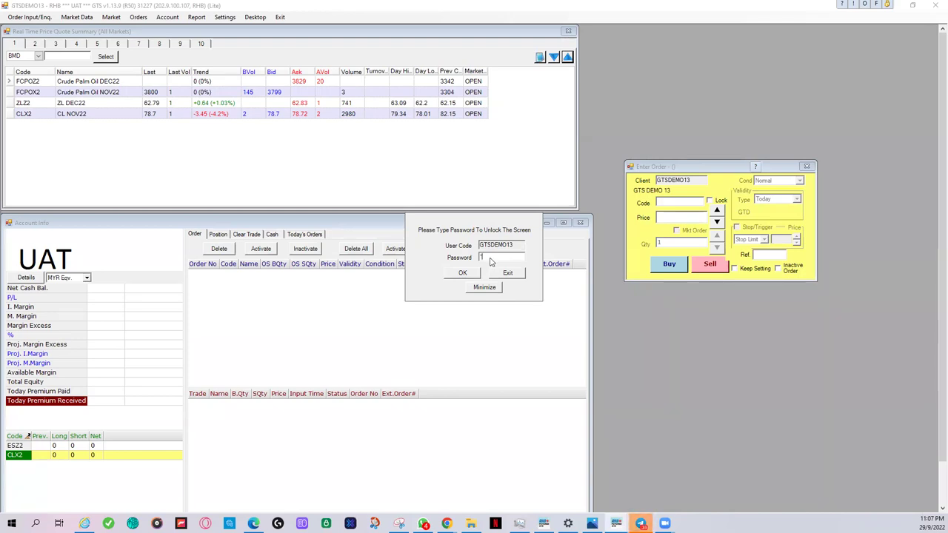
text(**********)
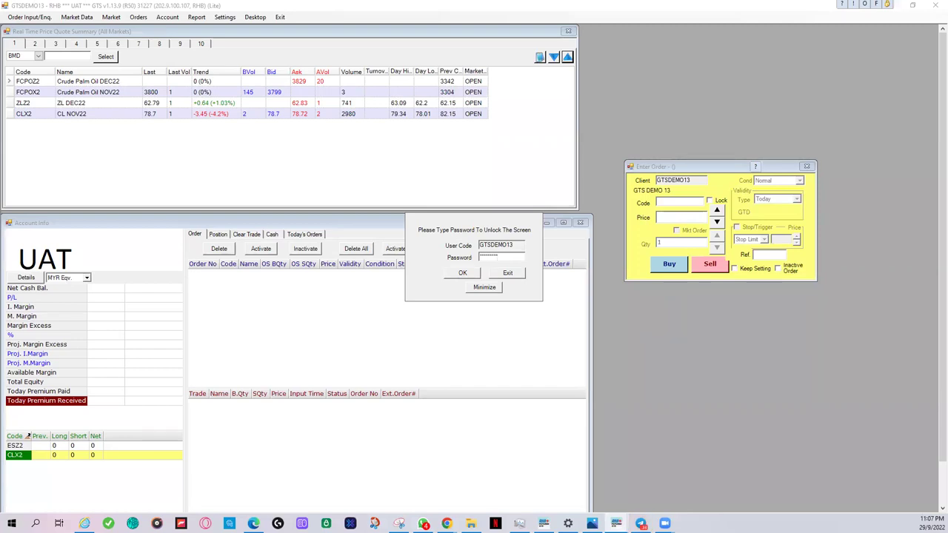
click(462, 273)
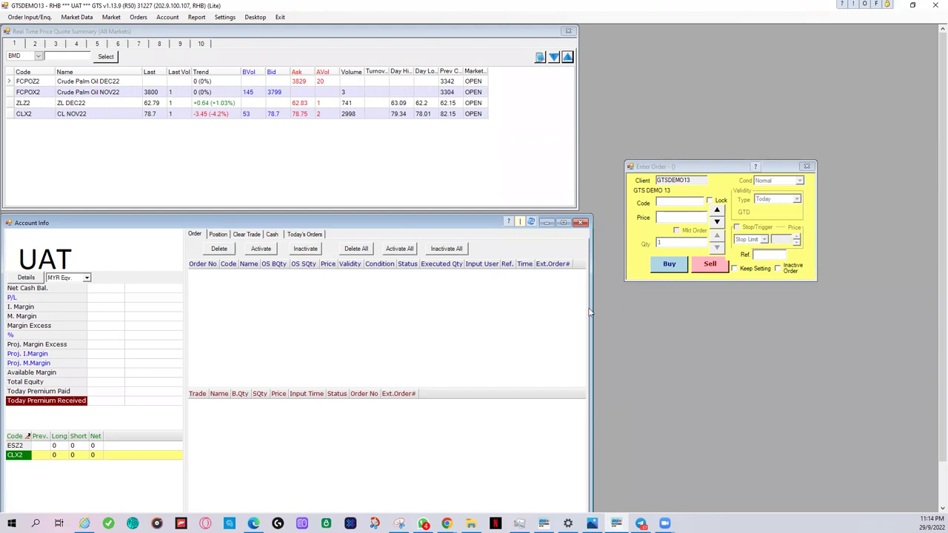
Step: Close the price quote summary, account information and order entry windows
click(569, 32)
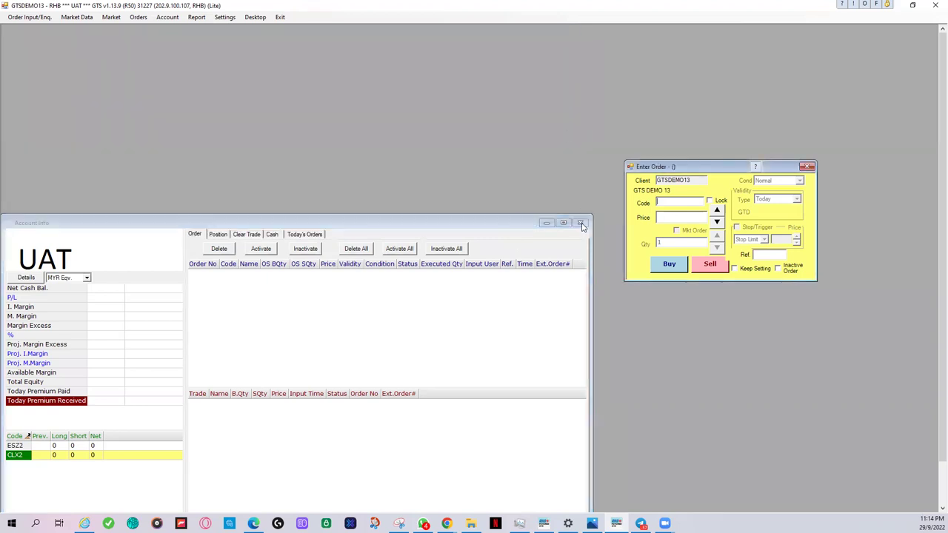
click(582, 223)
click(808, 166)
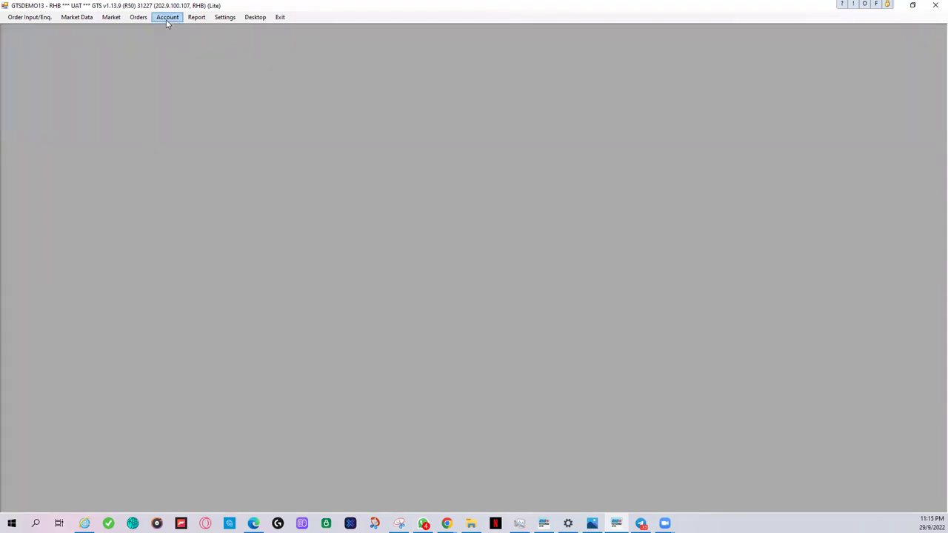
Step: Open Real Time Price Quote Summary (All Markets), enlarge it, and lock its position and size
click(87, 17)
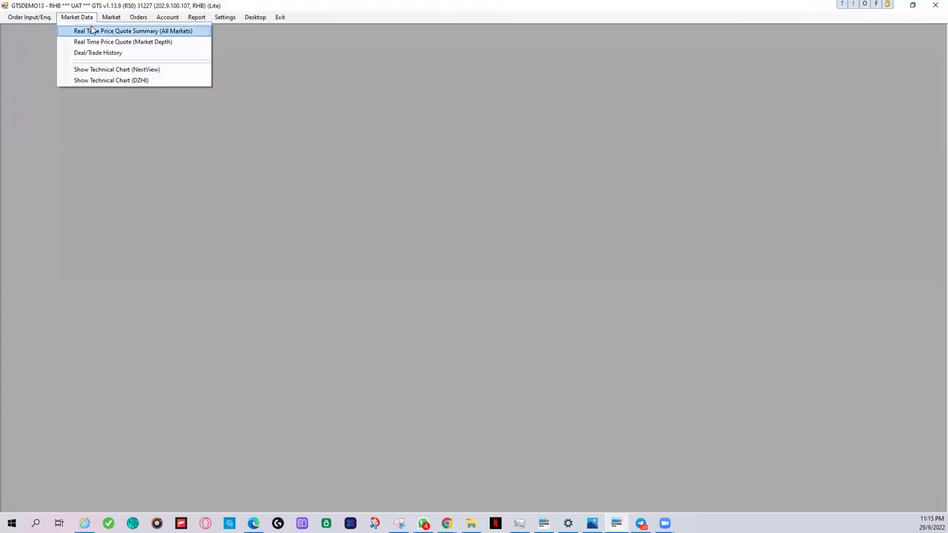
click(92, 30)
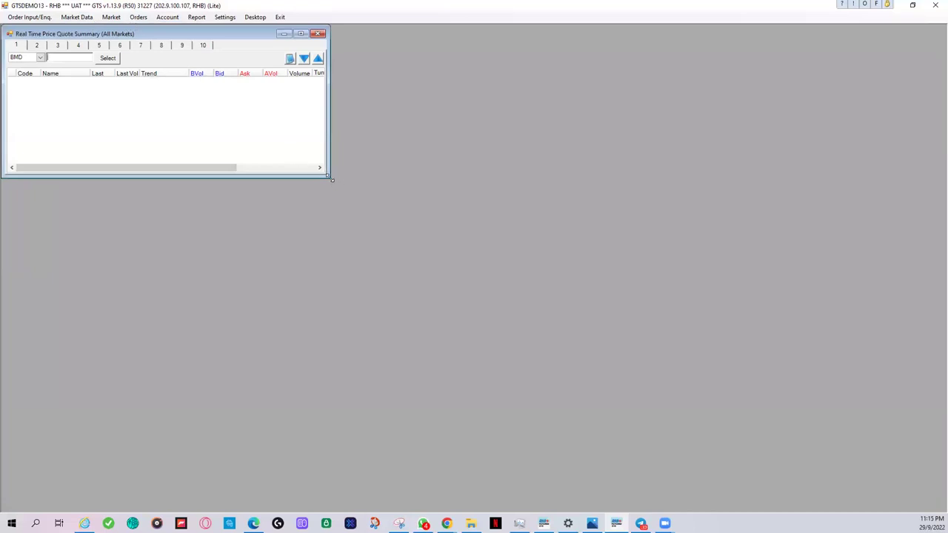
drag(332, 180, 407, 185)
right_click(184, 33)
click(226, 37)
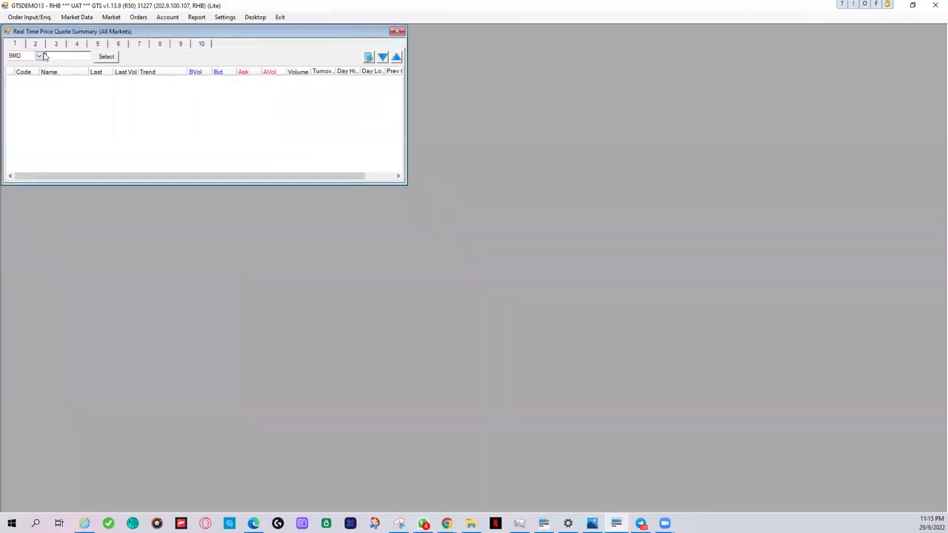
Step: Pick FCPOZ2 (Crude Palm Oil DEC22) under Crude Palm Oil Futures and add it to the quotes
click(106, 57)
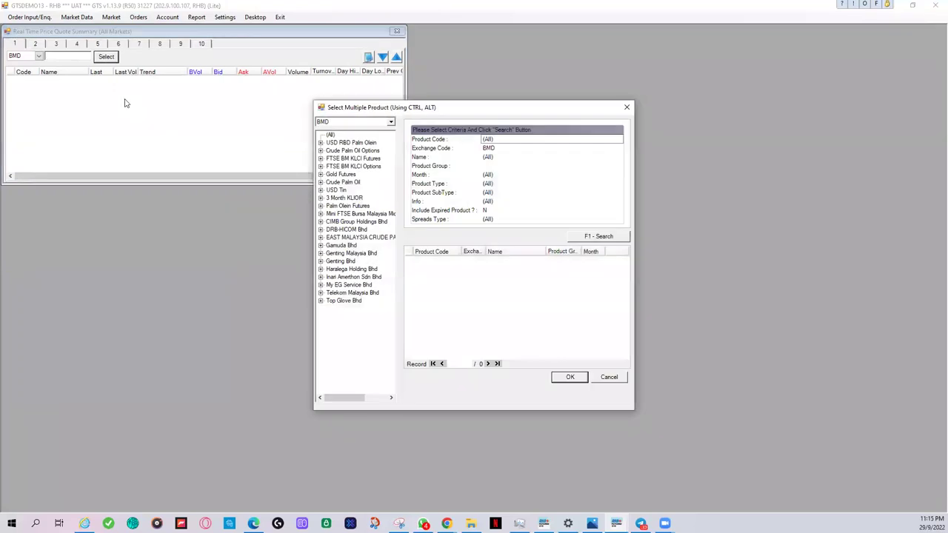
click(321, 182)
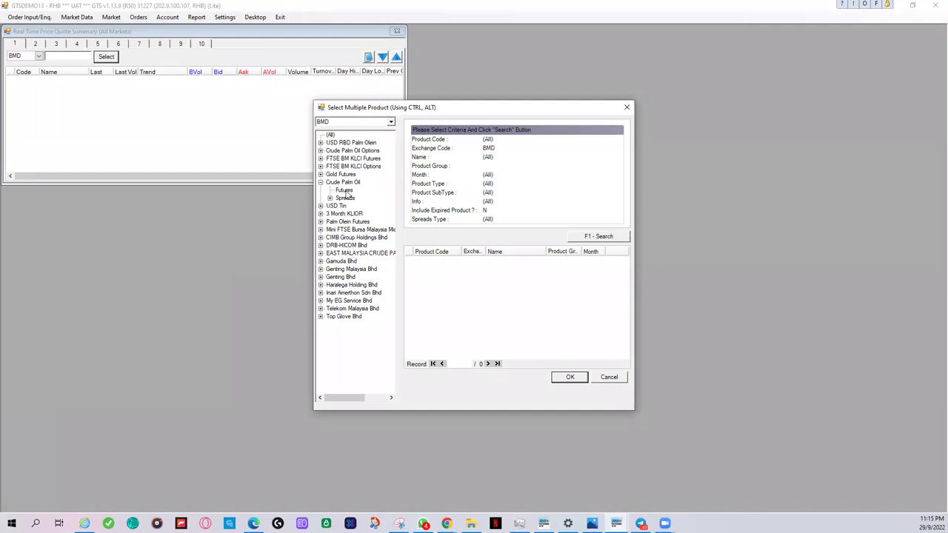
click(345, 191)
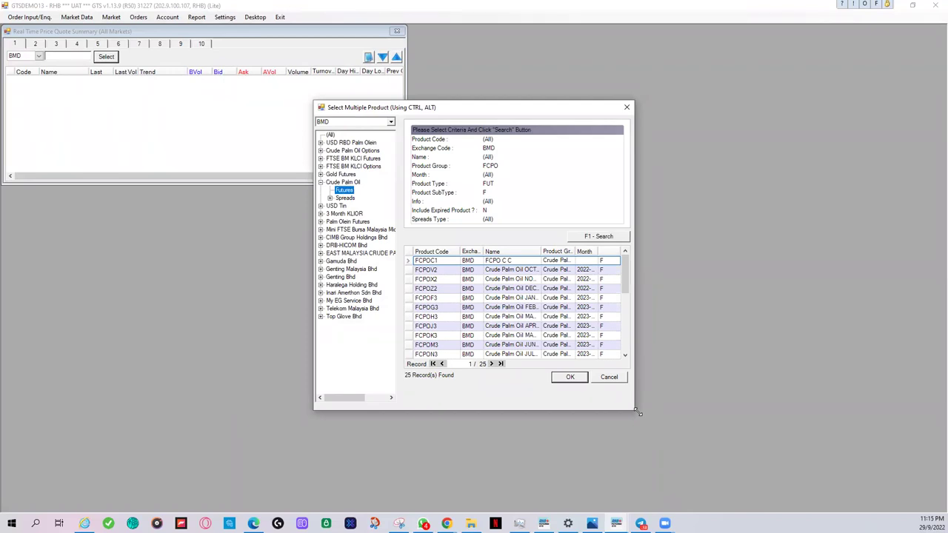
drag(638, 414, 776, 403)
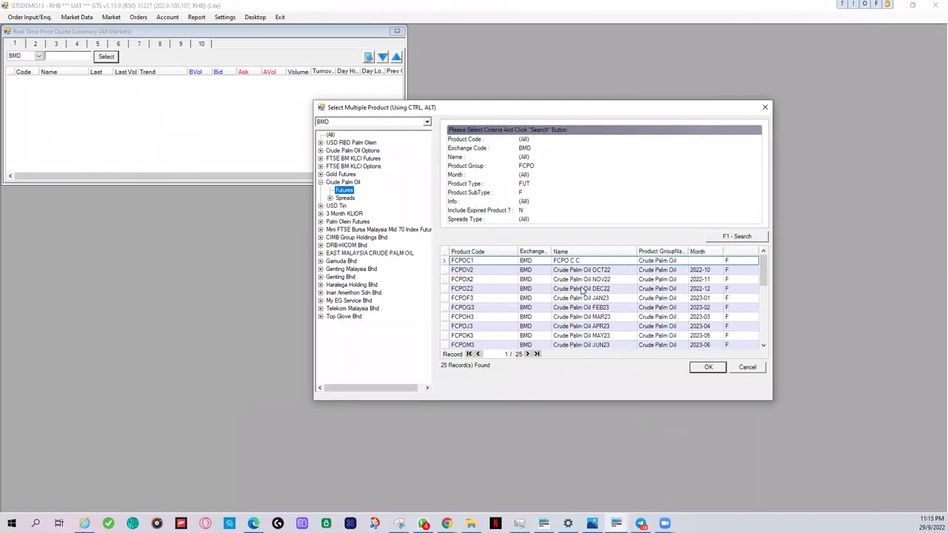
click(583, 292)
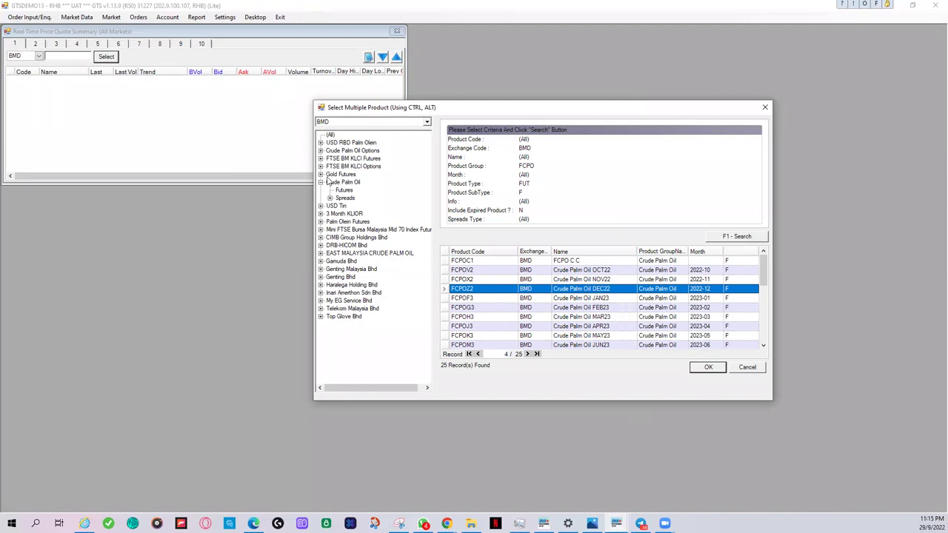
click(343, 190)
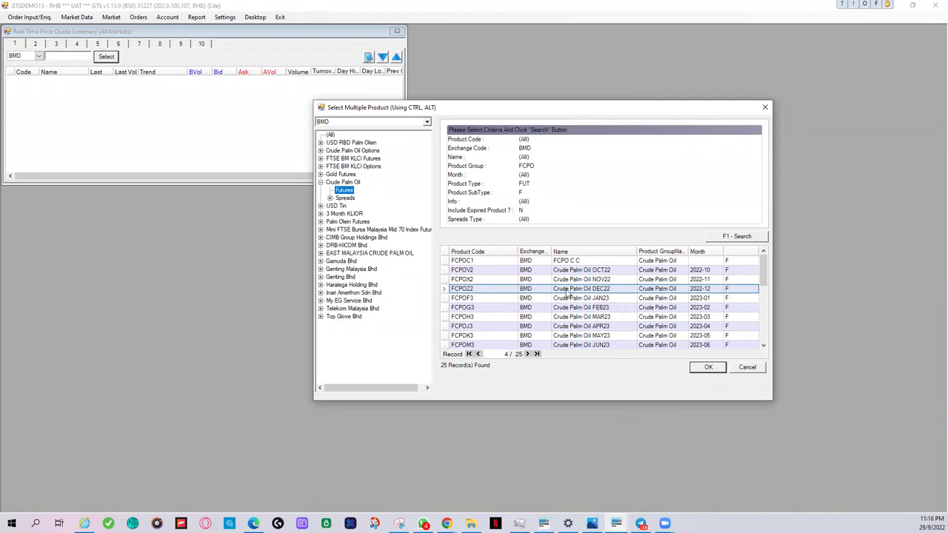
click(569, 290)
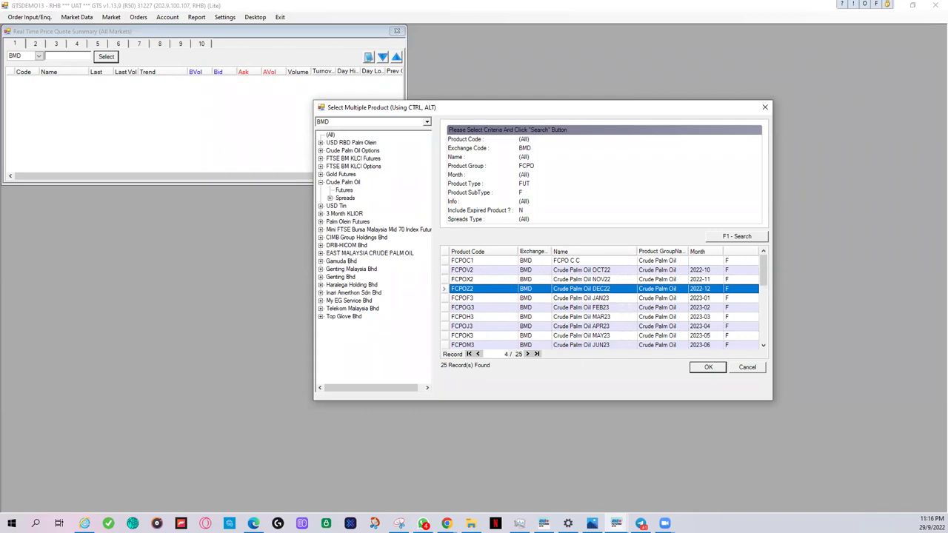
click(711, 368)
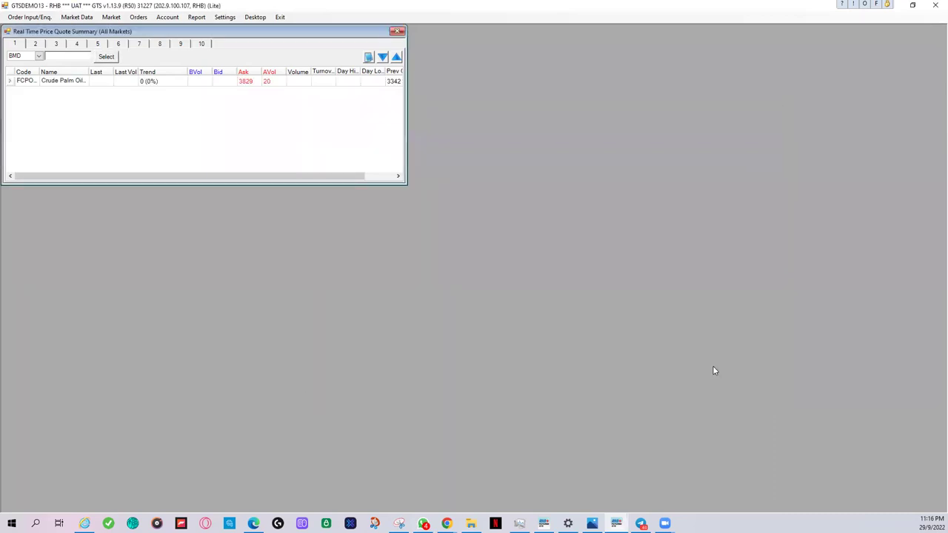
Step: Widen the Code column so FCPOZ2 shows fully and switch the exchange to CBOT
drag(38, 72, 50, 71)
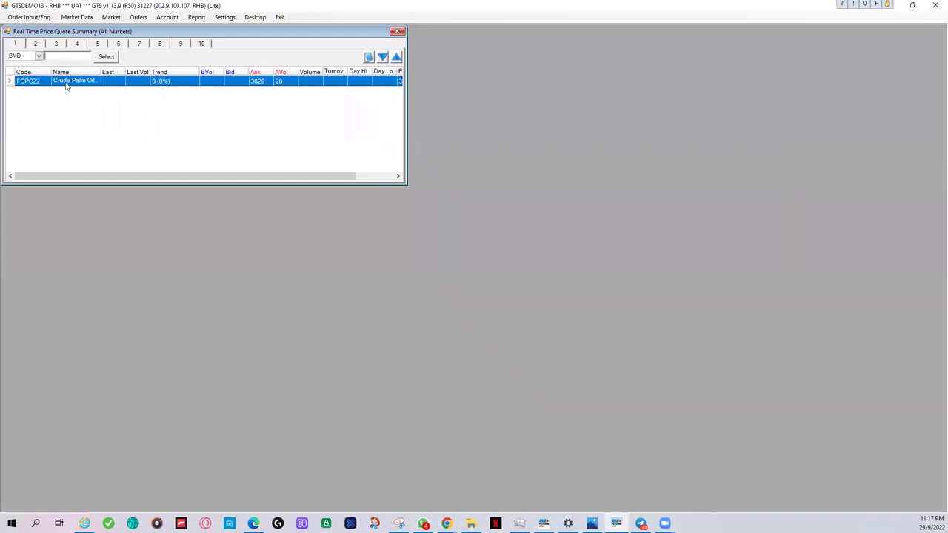
click(107, 57)
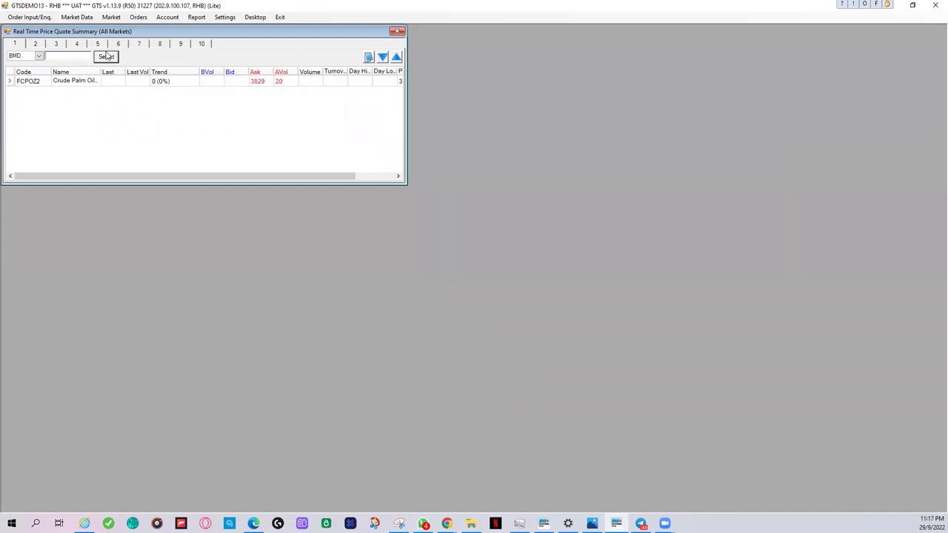
click(631, 109)
click(38, 56)
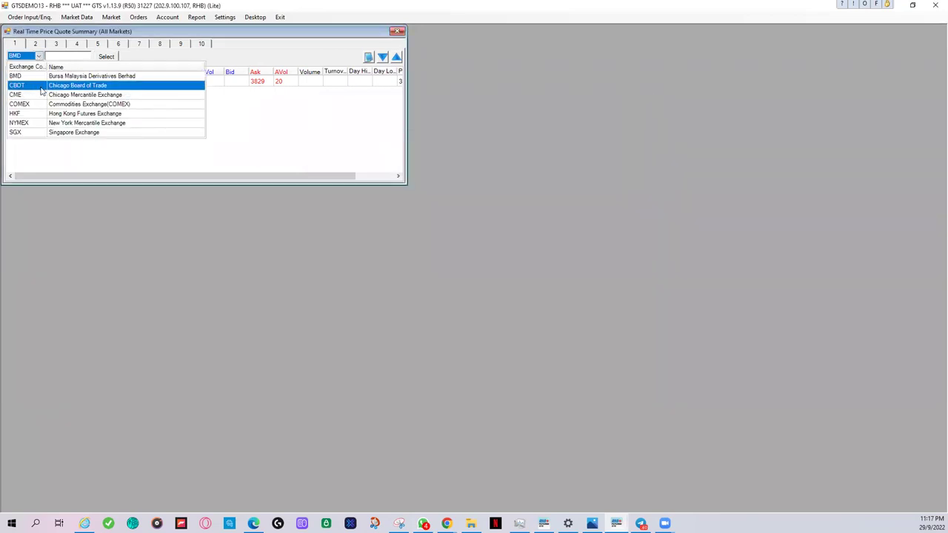
click(35, 86)
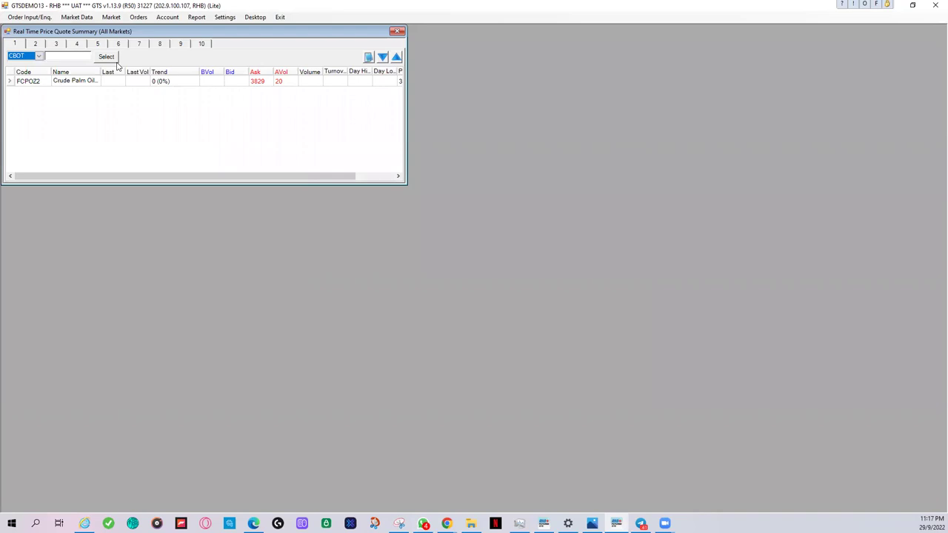
Step: Add ZLZ2 (Soybean Oil DEC22) from Soybean Oil Futures and widen the Name column
click(113, 61)
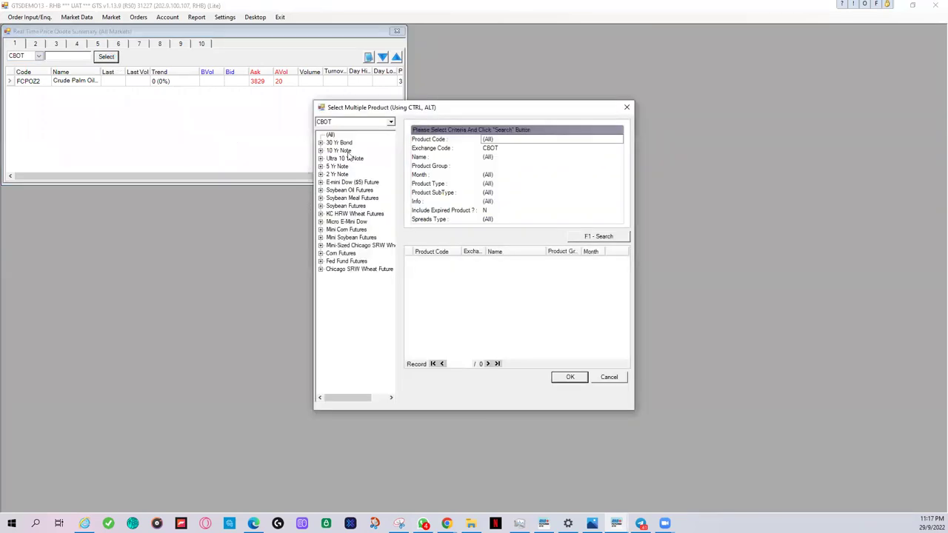
click(321, 190)
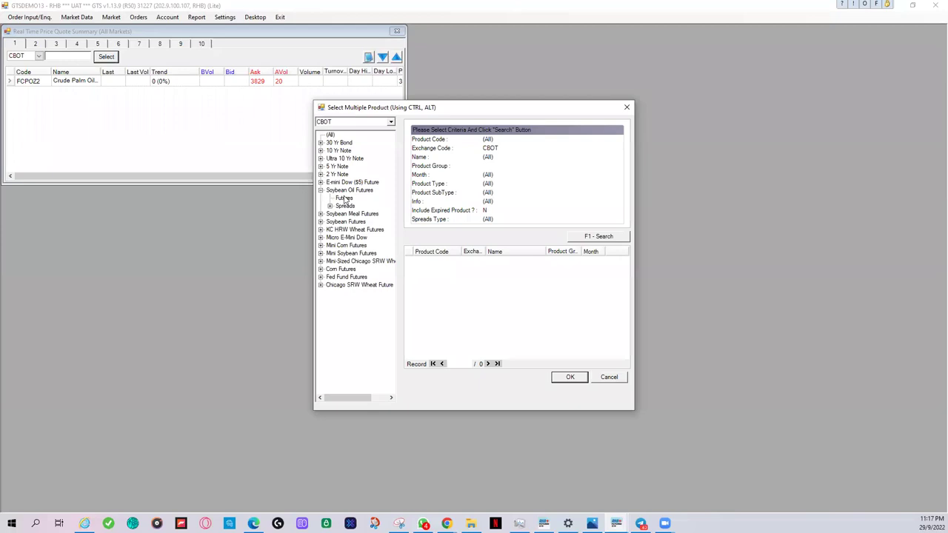
click(344, 198)
click(522, 279)
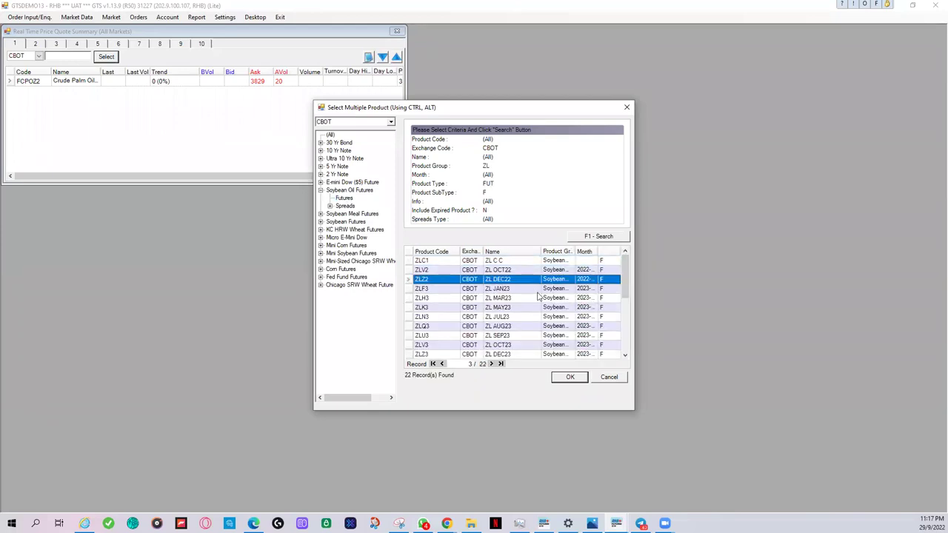
click(570, 378)
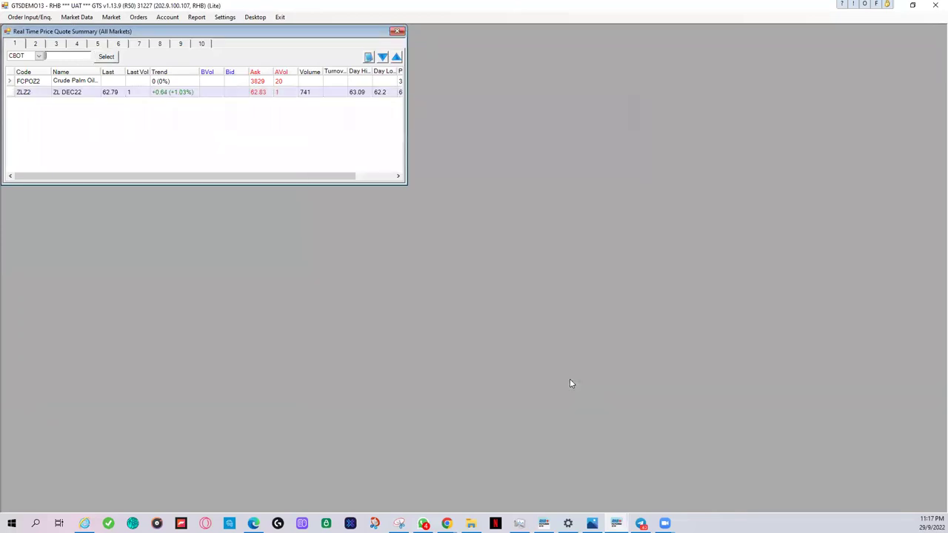
click(108, 78)
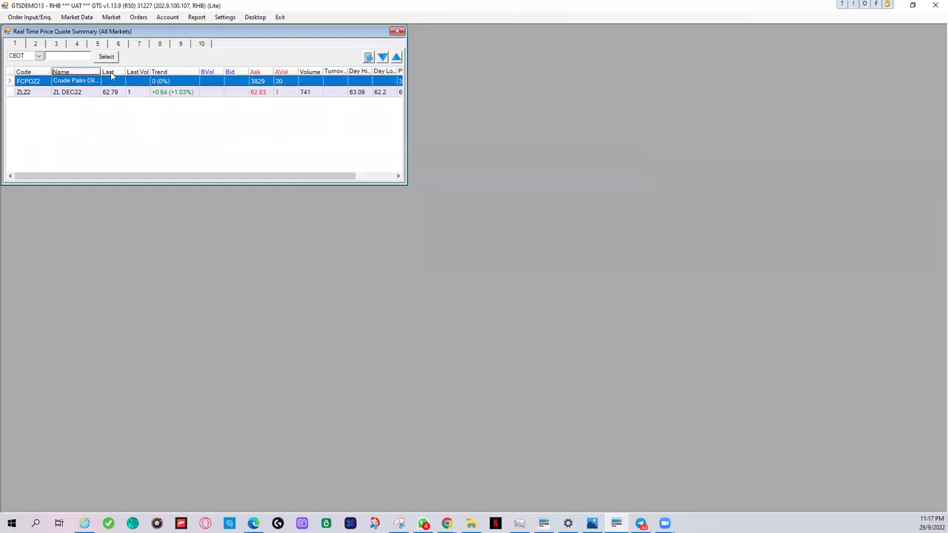
click(39, 56)
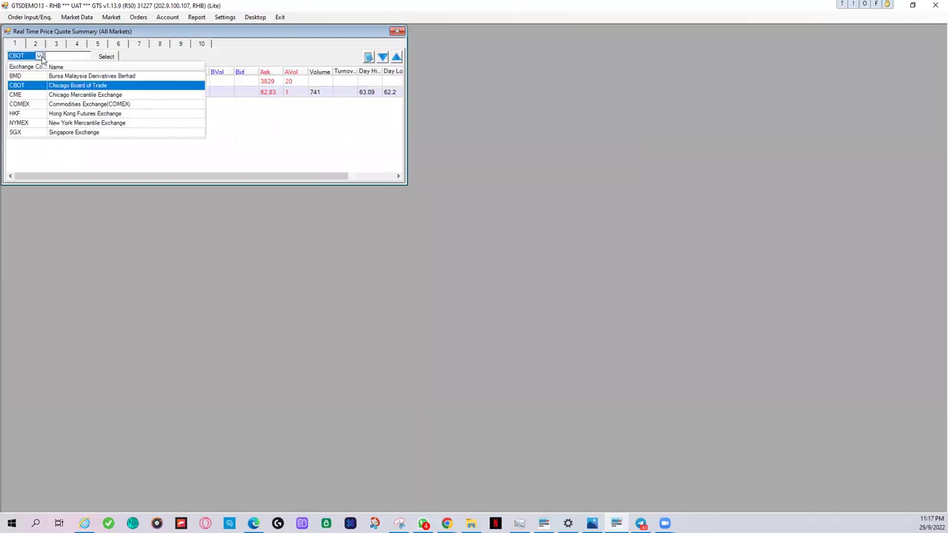
Step: Switch to NYMEX and add CLX2 (Crude Oil NOV22) from Crude Oil Futures to the quotes
click(39, 124)
click(106, 56)
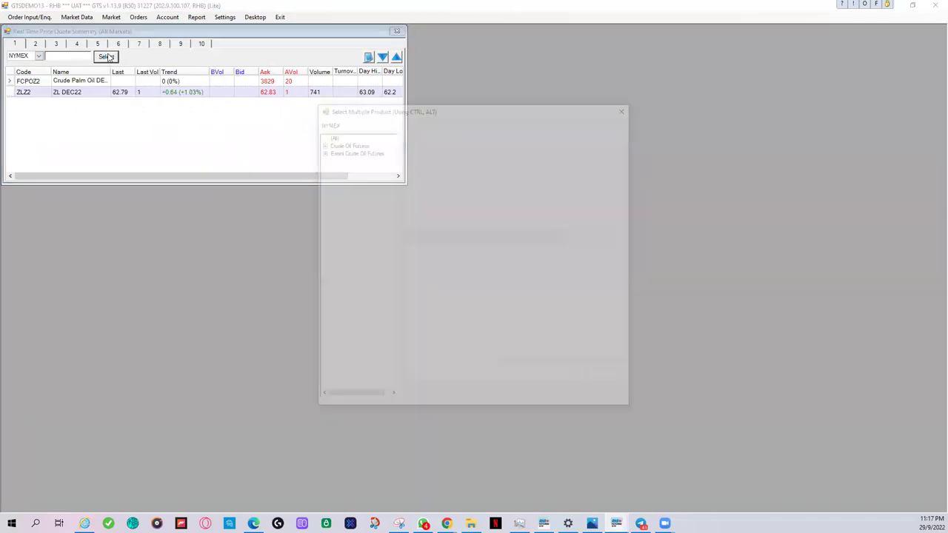
click(321, 142)
click(344, 151)
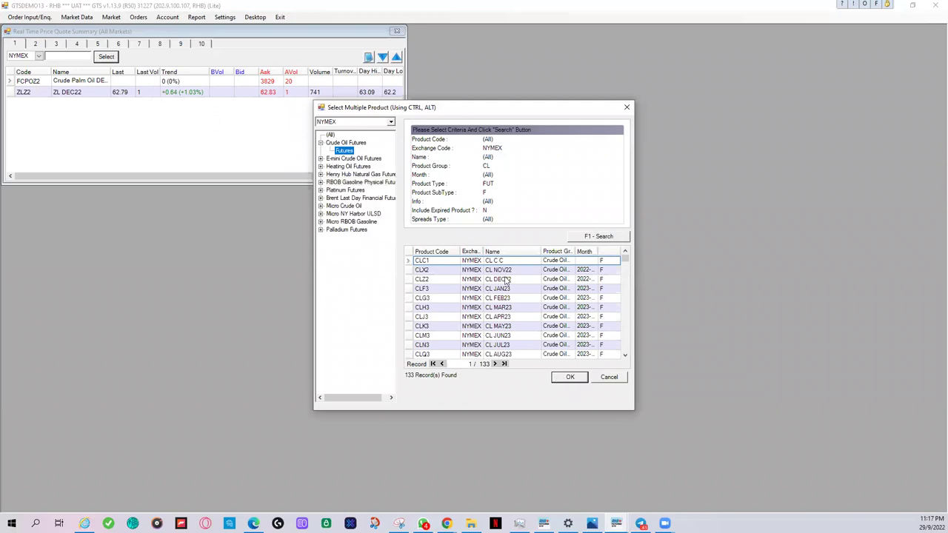
click(506, 272)
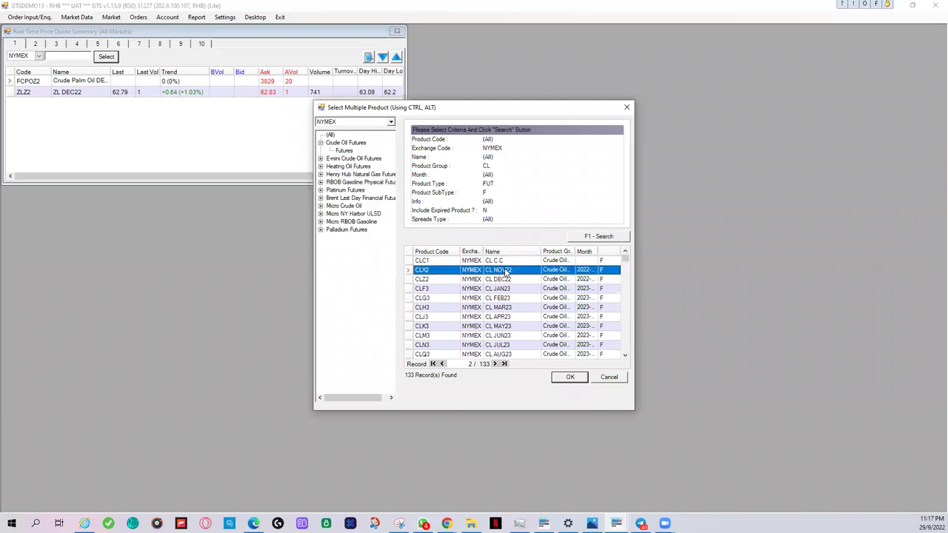
click(566, 380)
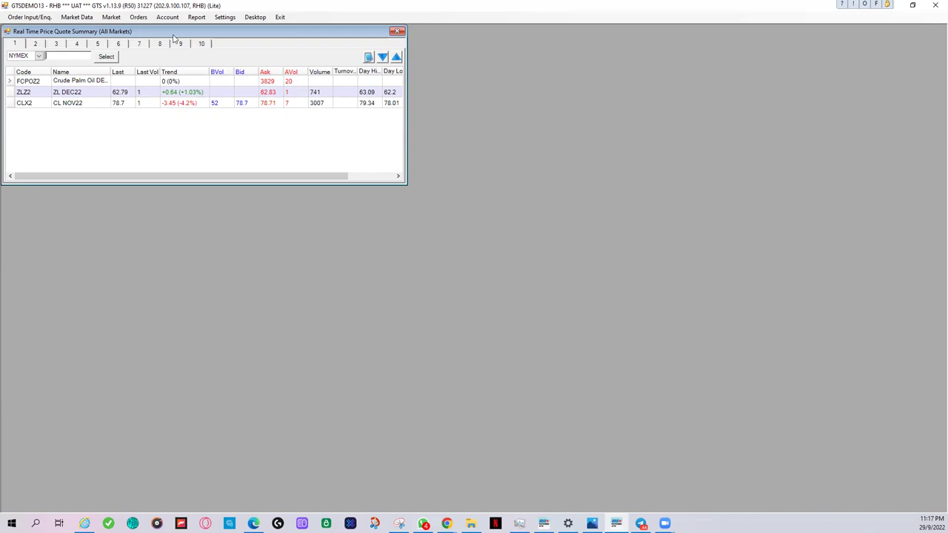
click(139, 18)
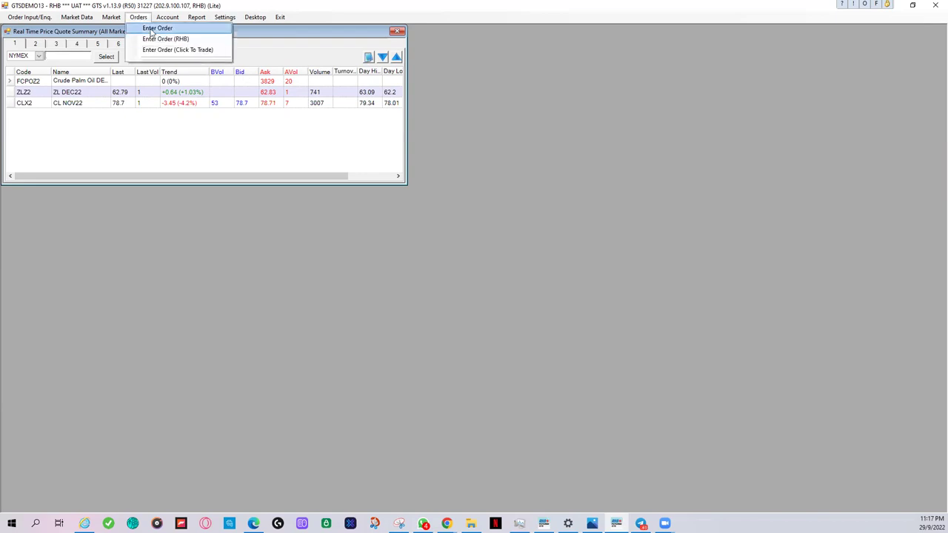
click(155, 38)
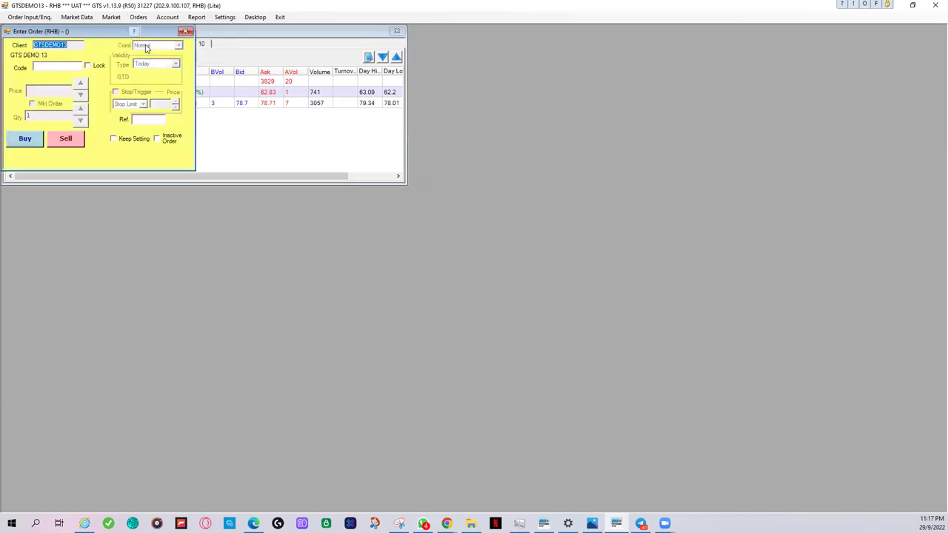
drag(100, 37, 514, 47)
right_click(516, 42)
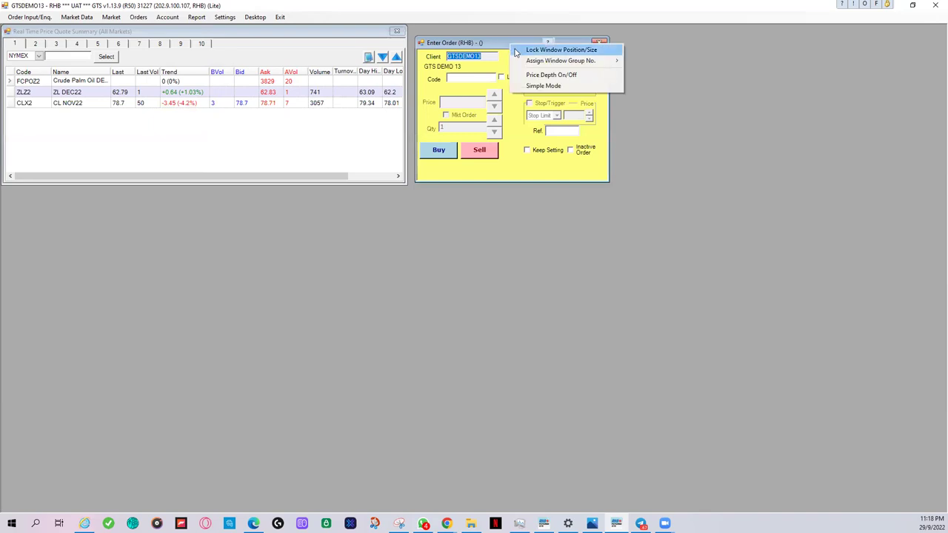
click(526, 49)
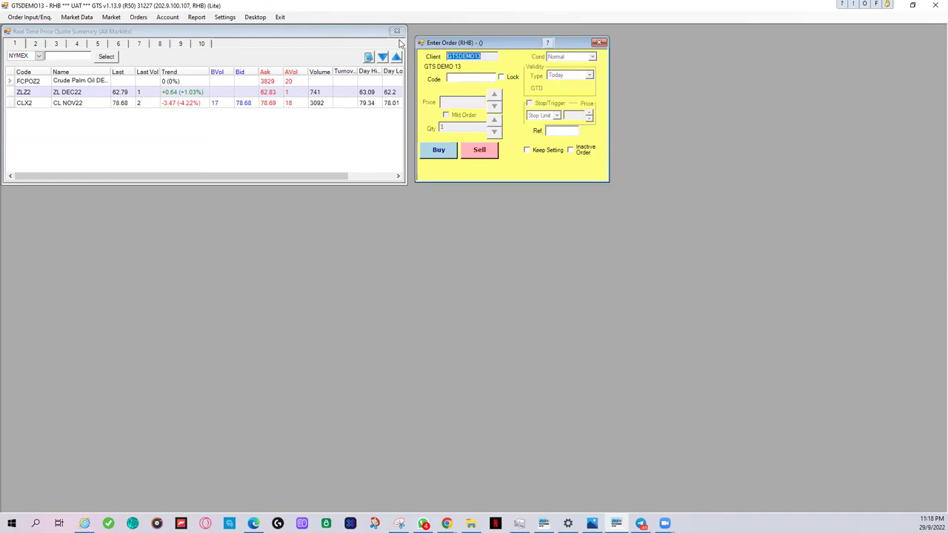
right_click(429, 47)
click(453, 54)
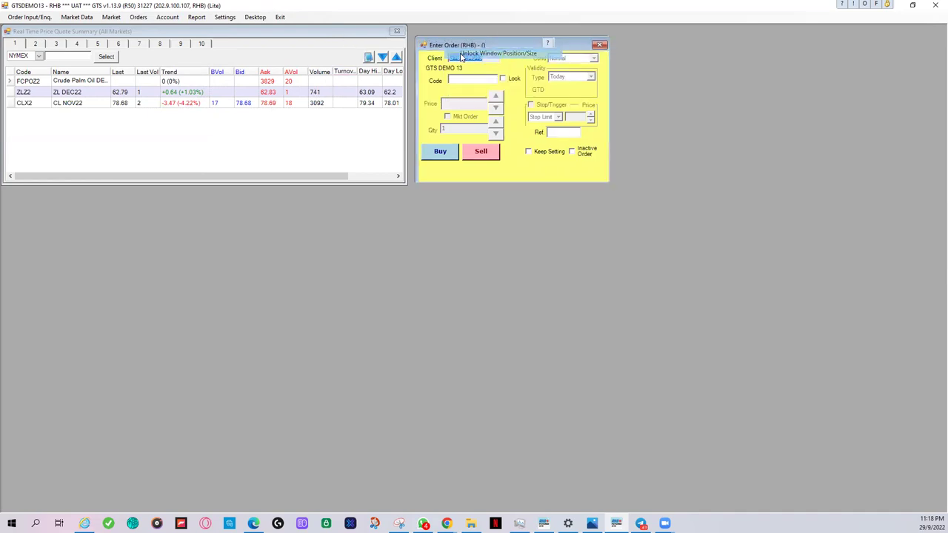
drag(429, 62, 306, 47)
click(306, 47)
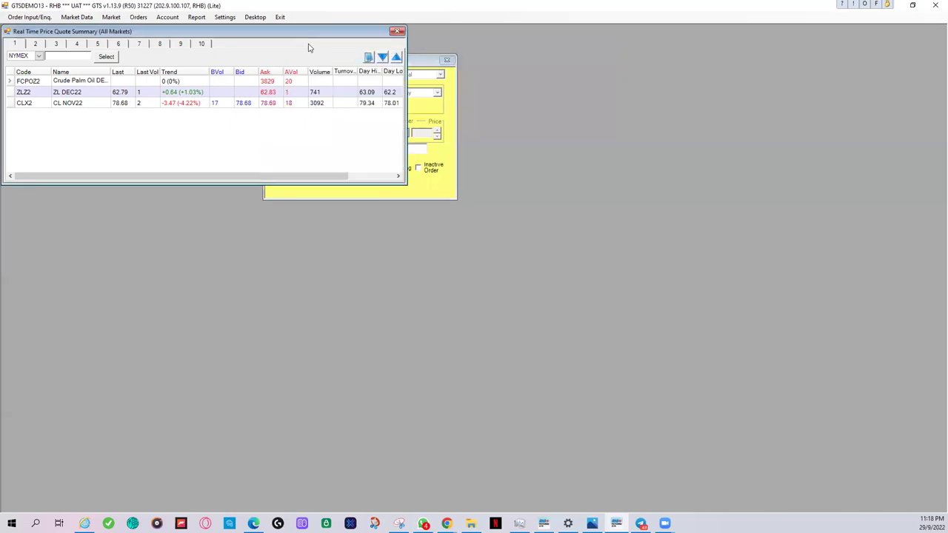
click(422, 58)
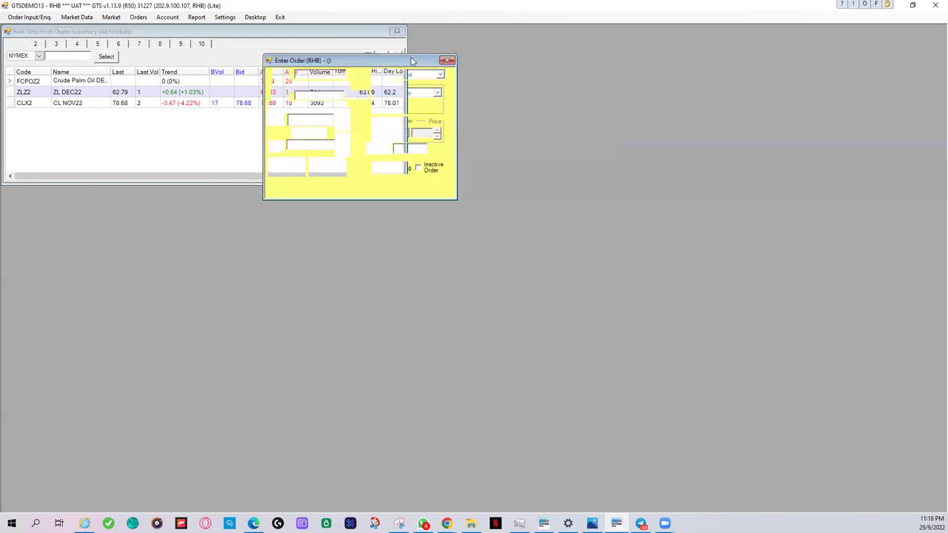
drag(421, 59, 325, 37)
click(323, 31)
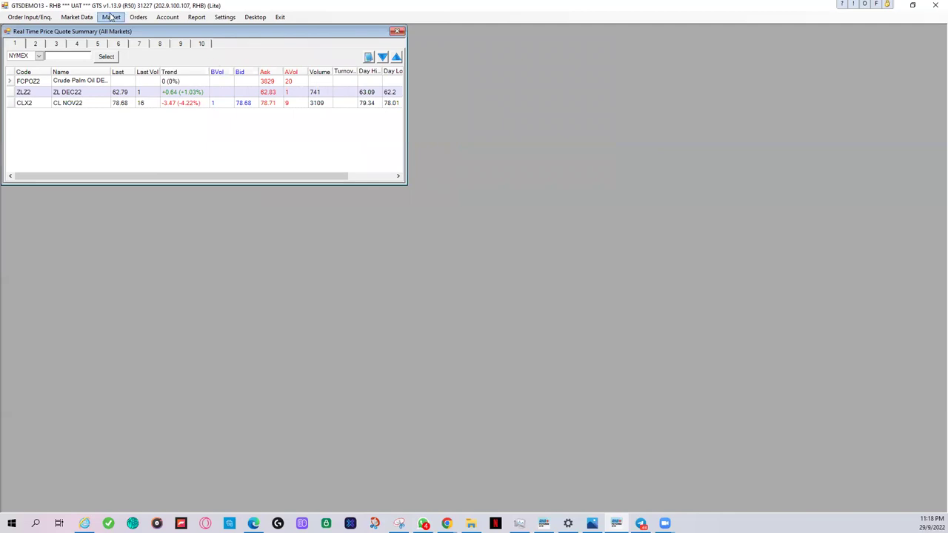
Step: Keep a single order entry window open and unlock the quote summary's position and size
click(138, 17)
click(152, 36)
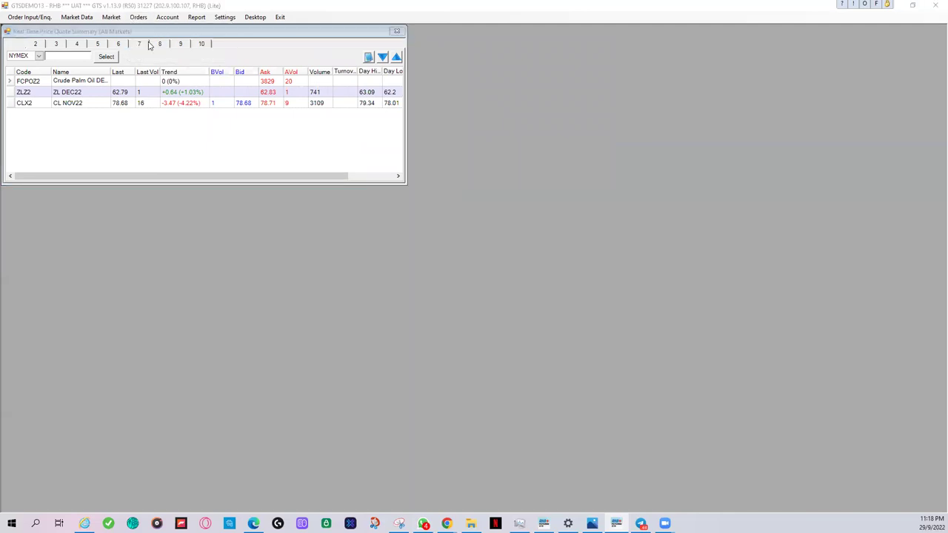
click(226, 33)
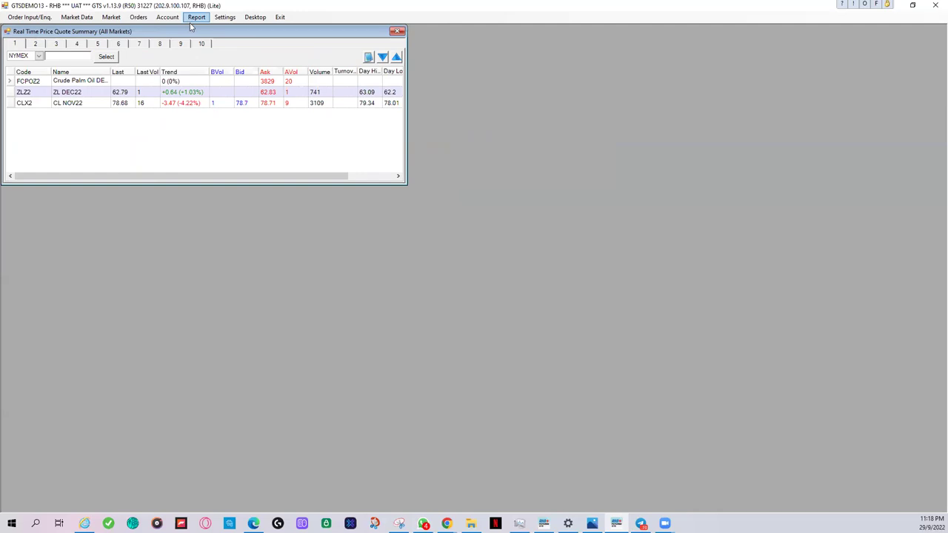
right_click(260, 33)
click(277, 35)
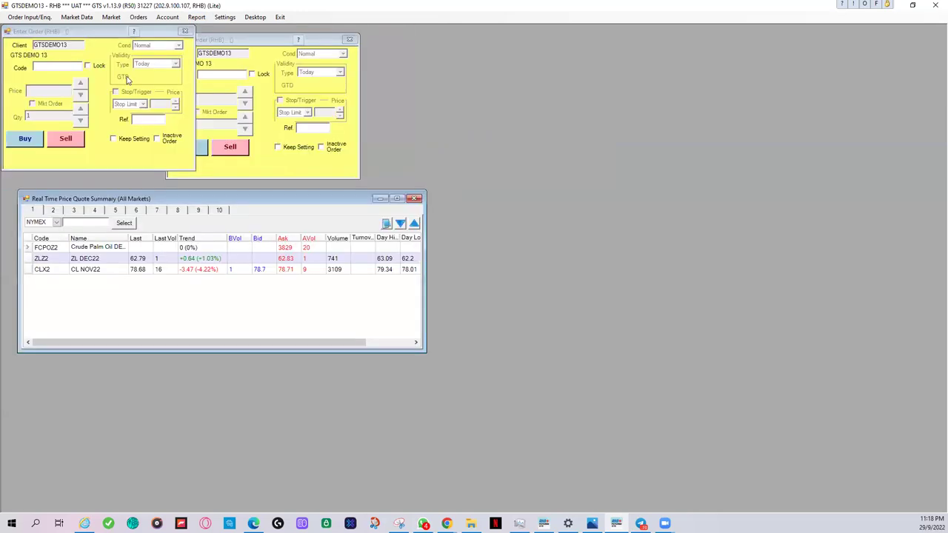
click(100, 34)
drag(99, 34, 479, 61)
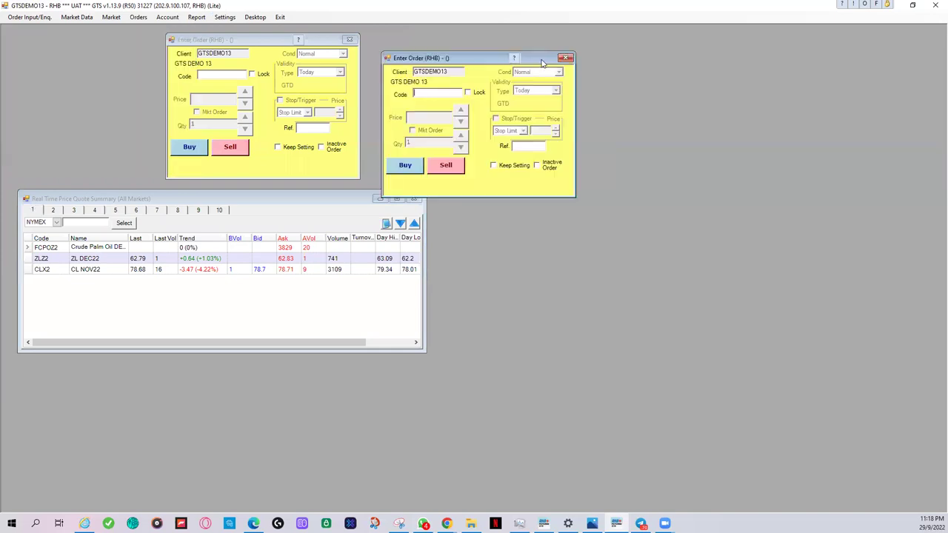
click(566, 57)
click(251, 42)
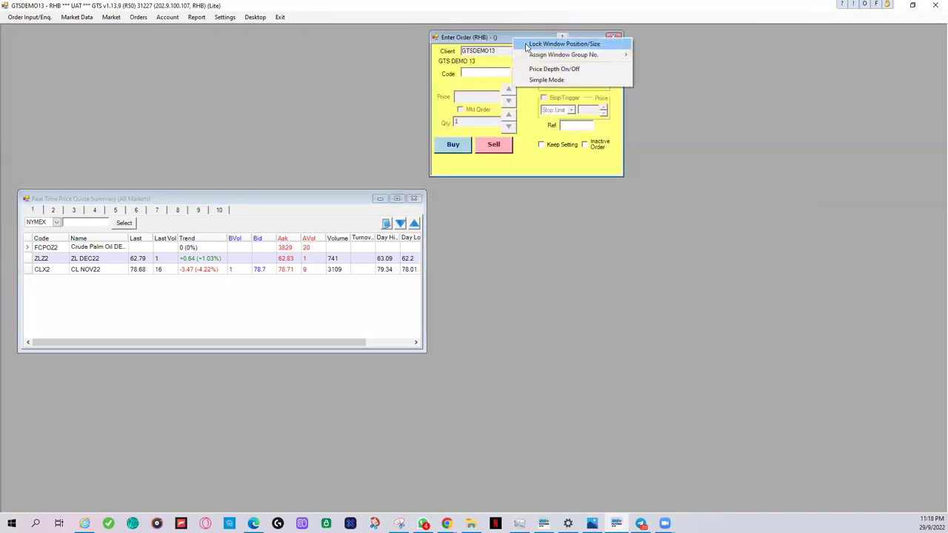
Step: Move the quote summary to the top of the workspace and lock it there
click(343, 192)
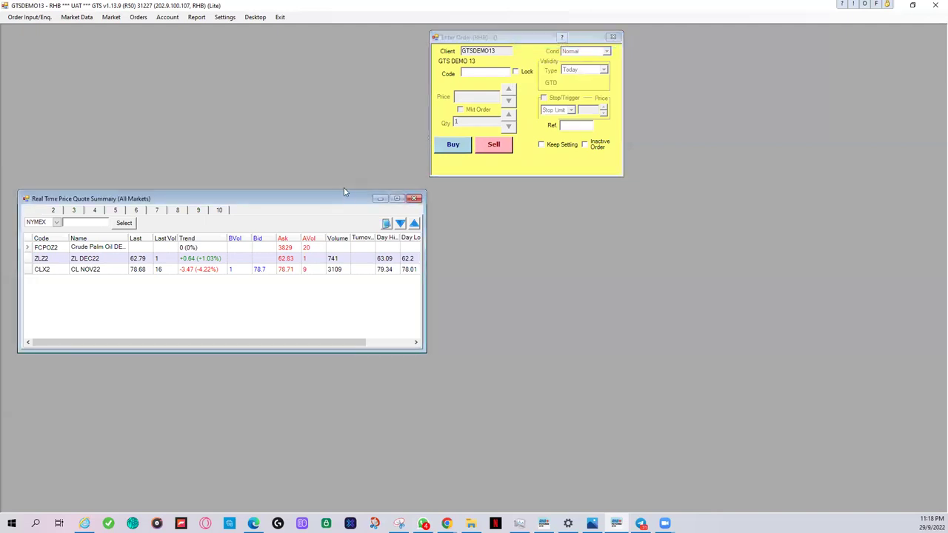
drag(344, 191, 344, 41)
right_click(344, 41)
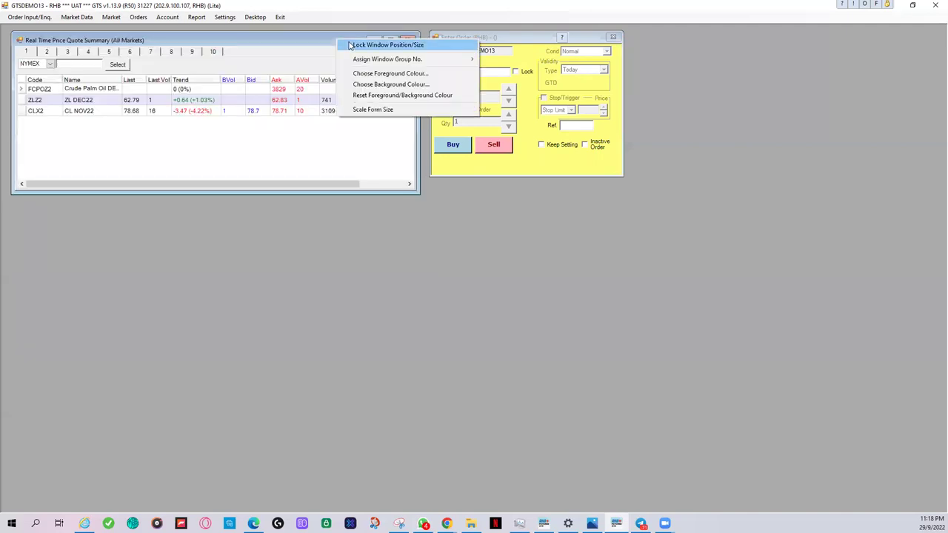
click(350, 45)
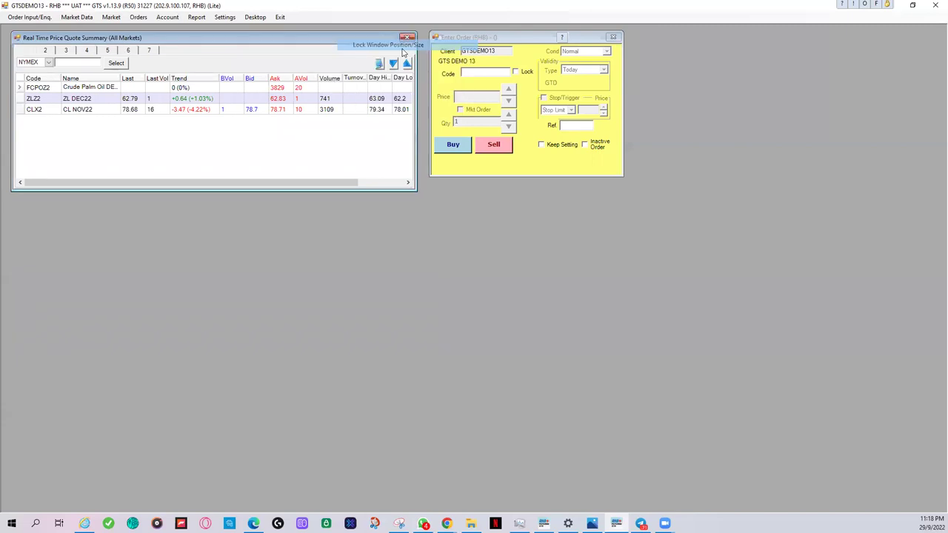
click(175, 21)
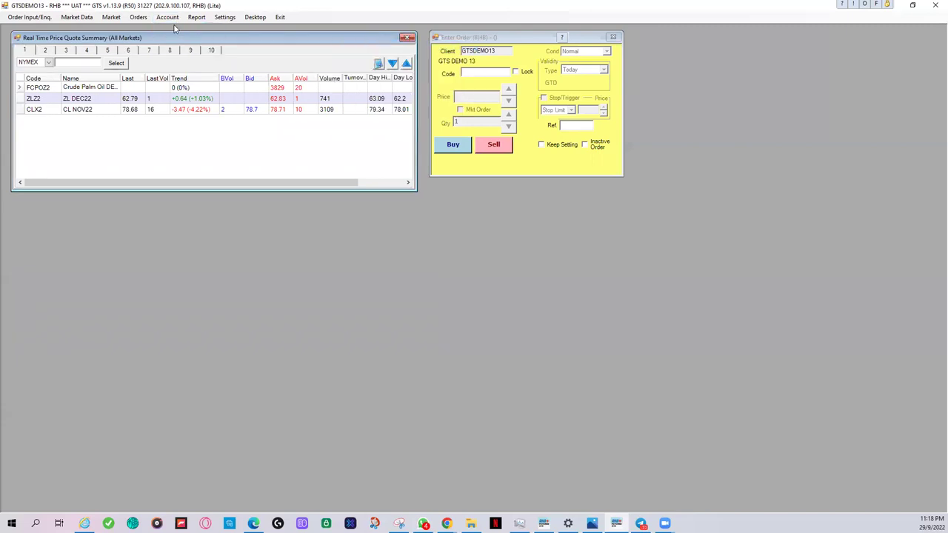
Step: Open Account Info, place and enlarge it below the quote summary, adjust its splitter, and lock it
click(176, 28)
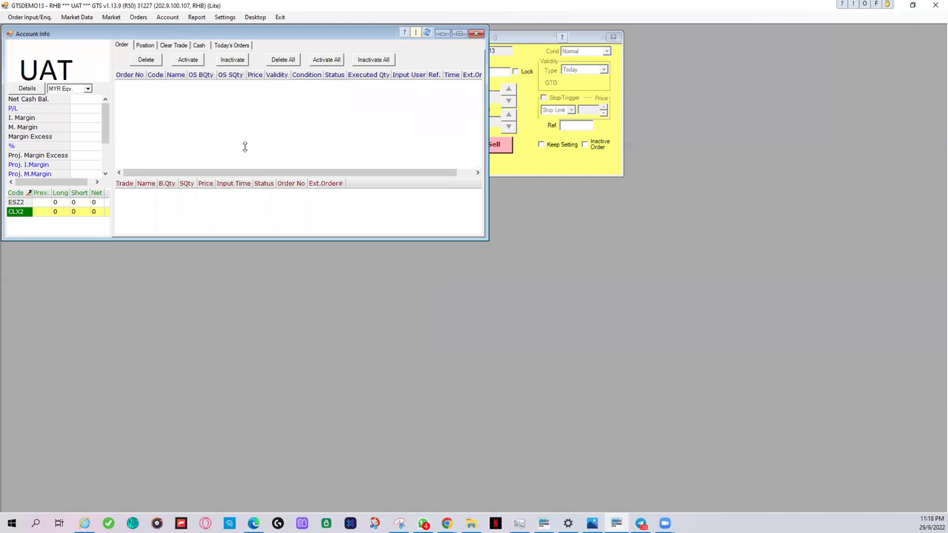
drag(250, 32, 251, 46)
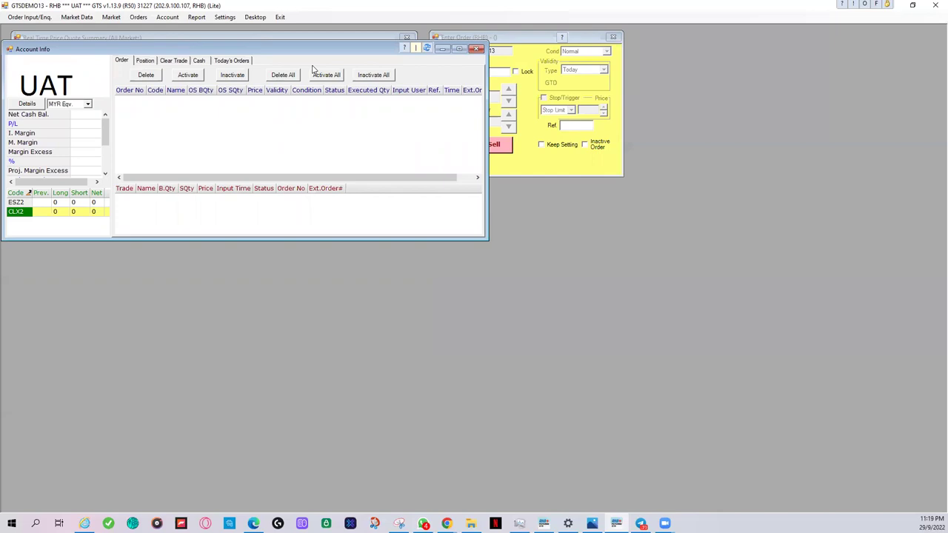
drag(313, 69, 324, 208)
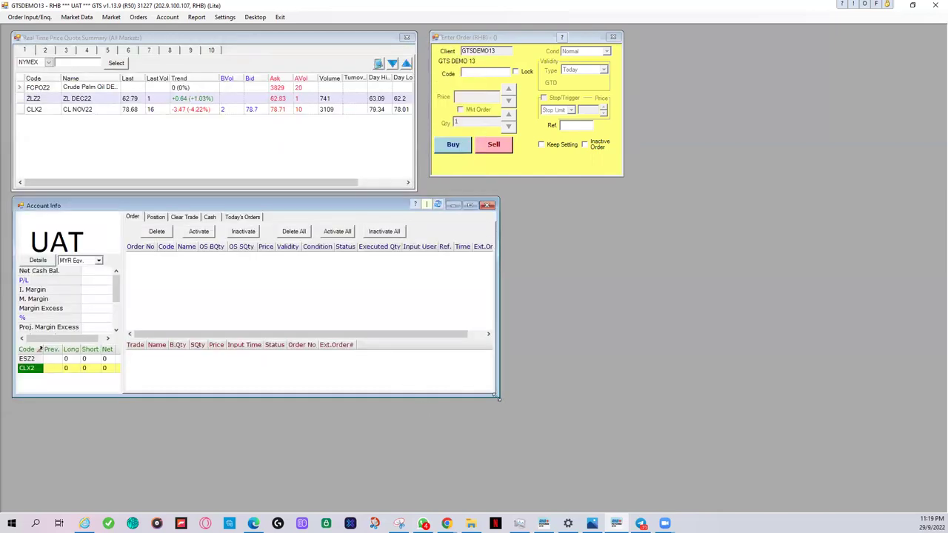
drag(498, 399, 532, 475)
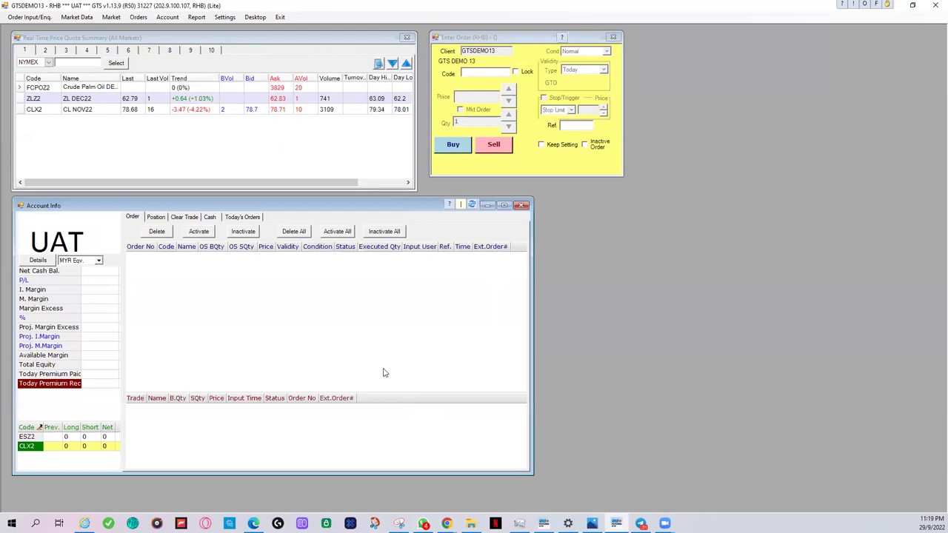
drag(381, 392, 385, 363)
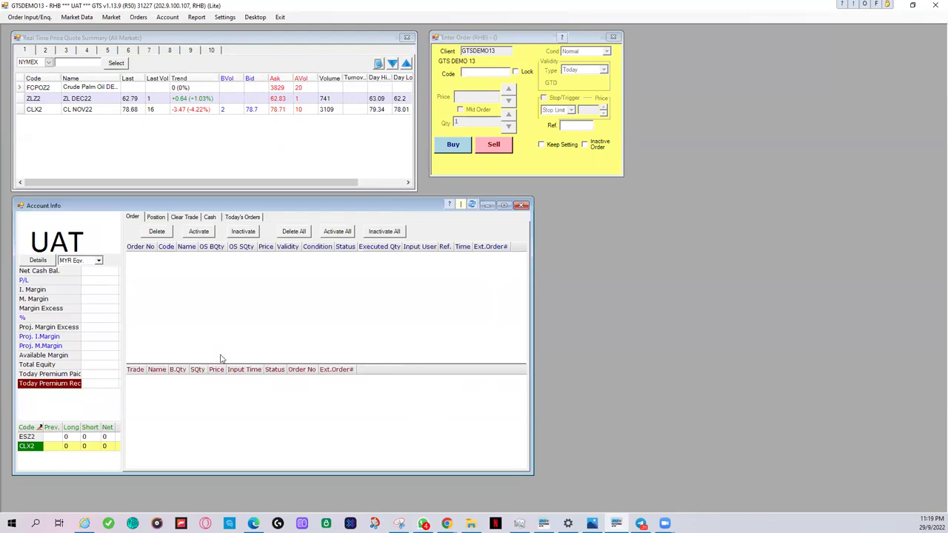
right_click(119, 201)
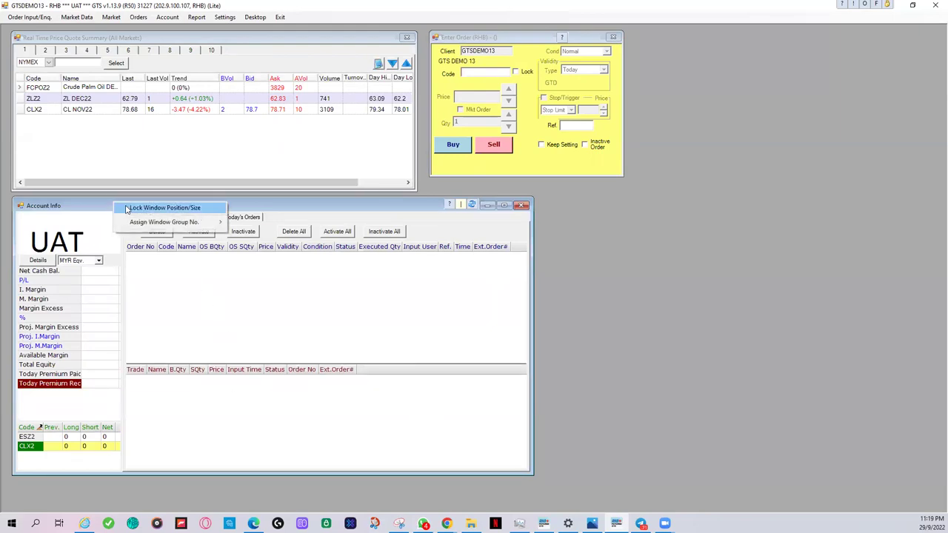
click(130, 206)
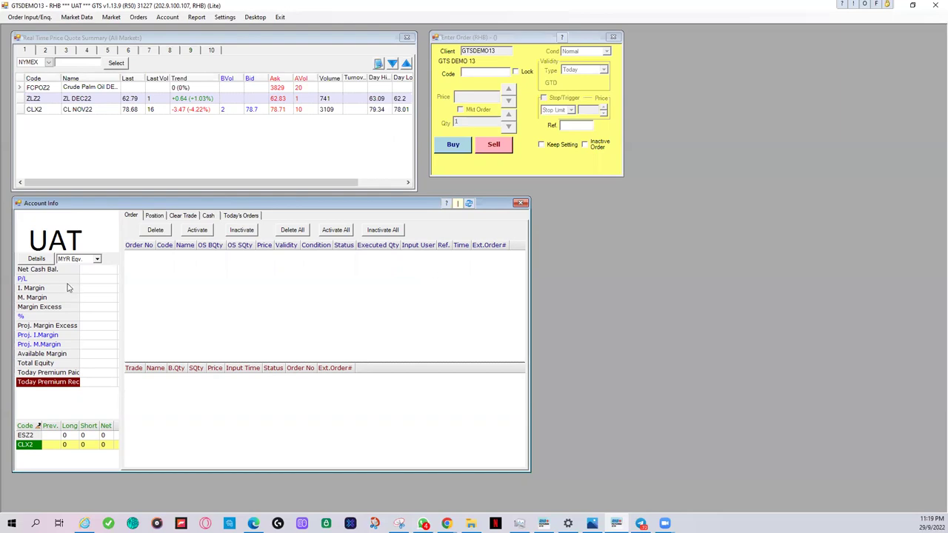
click(37, 259)
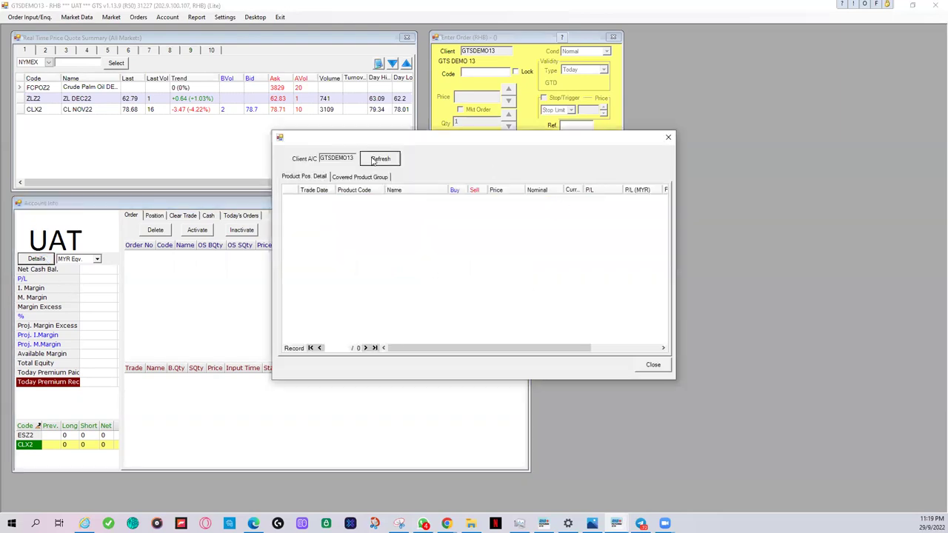
click(653, 368)
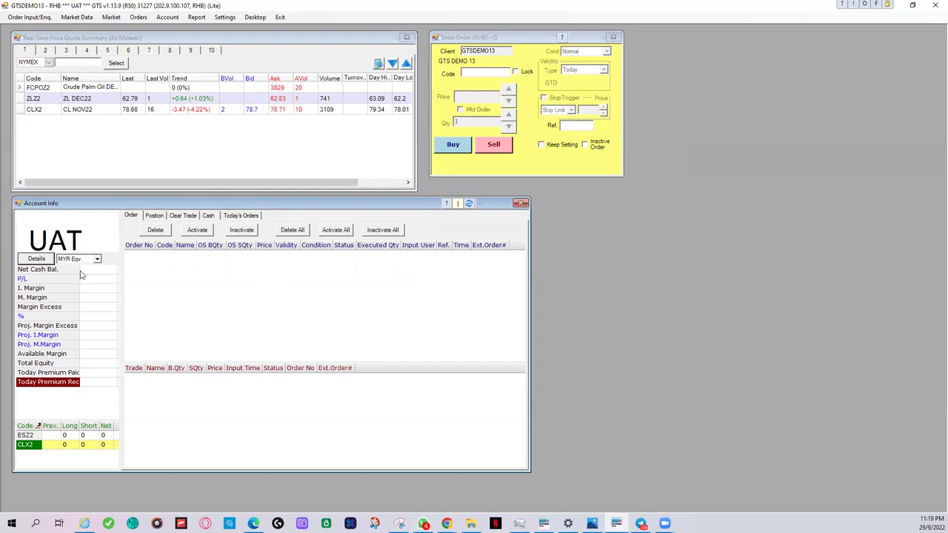
Step: Widen the account info label column and adjust the summary panel's splitter against the order lists
drag(80, 275, 105, 282)
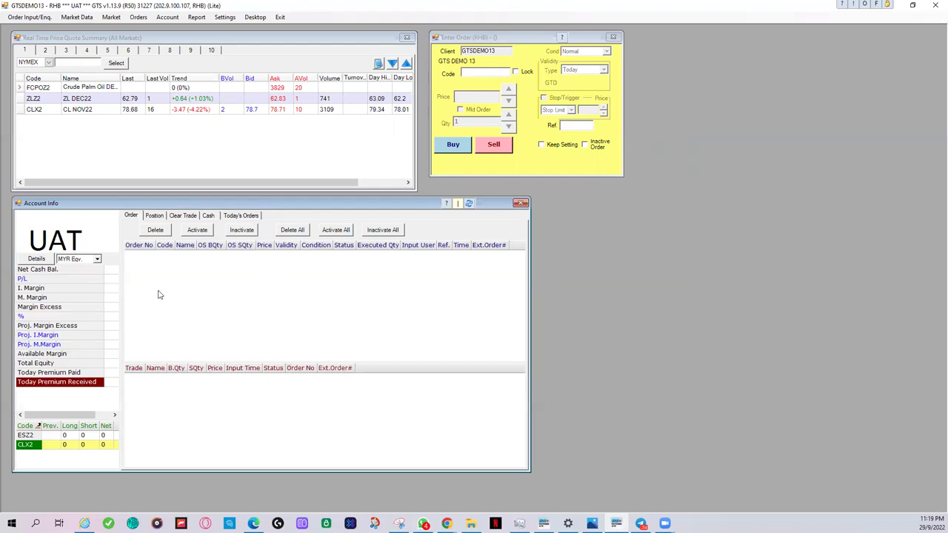
drag(120, 297, 168, 297)
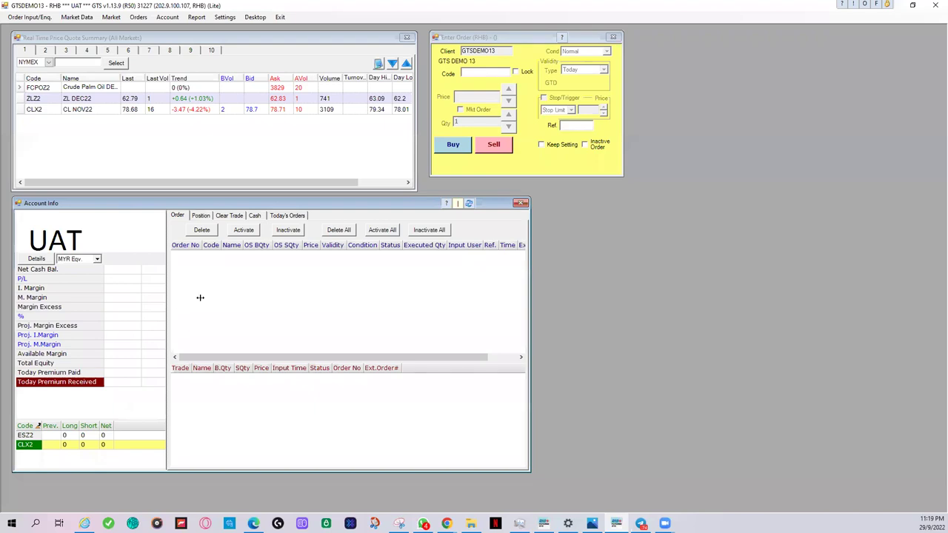
drag(168, 297, 200, 297)
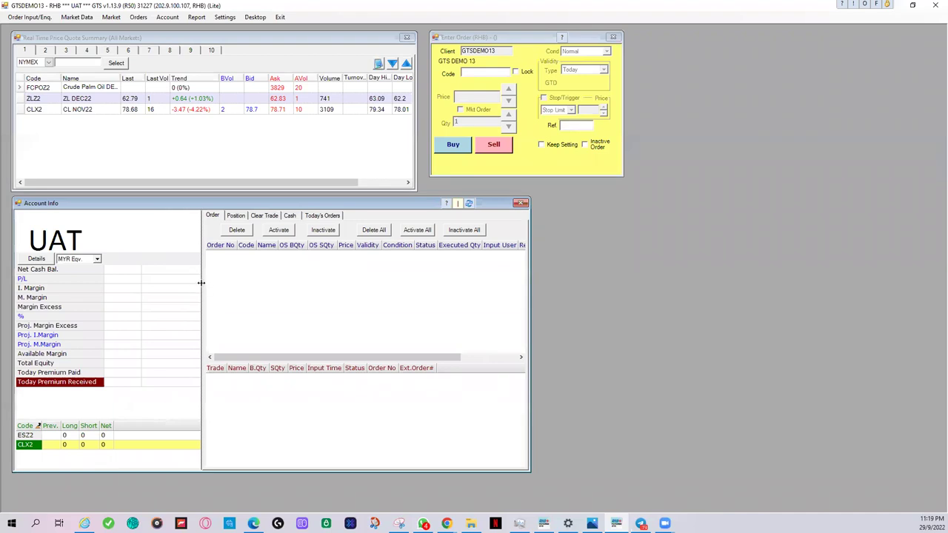
drag(199, 288, 141, 298)
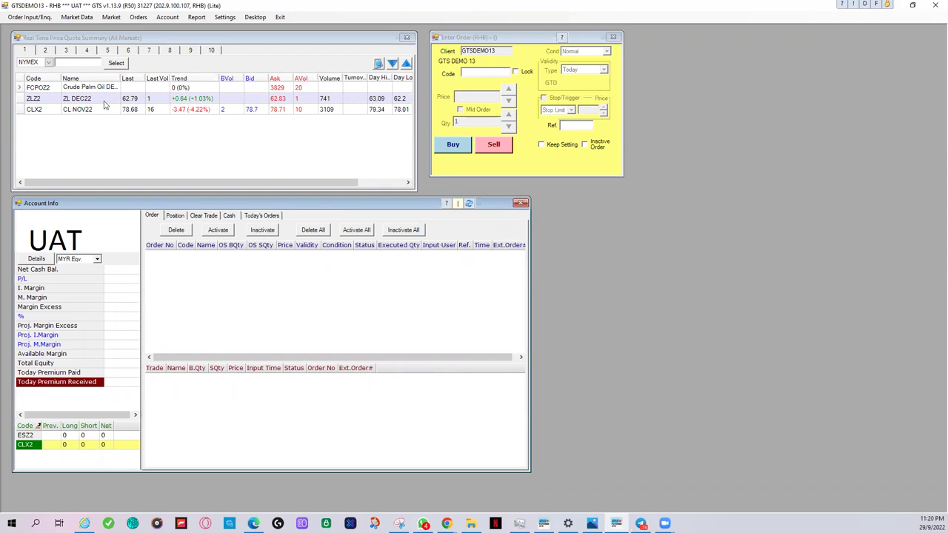
Step: Send a 1-lot ZLZ2 market buy order and dismiss the 'no row at position 0' error
click(132, 101)
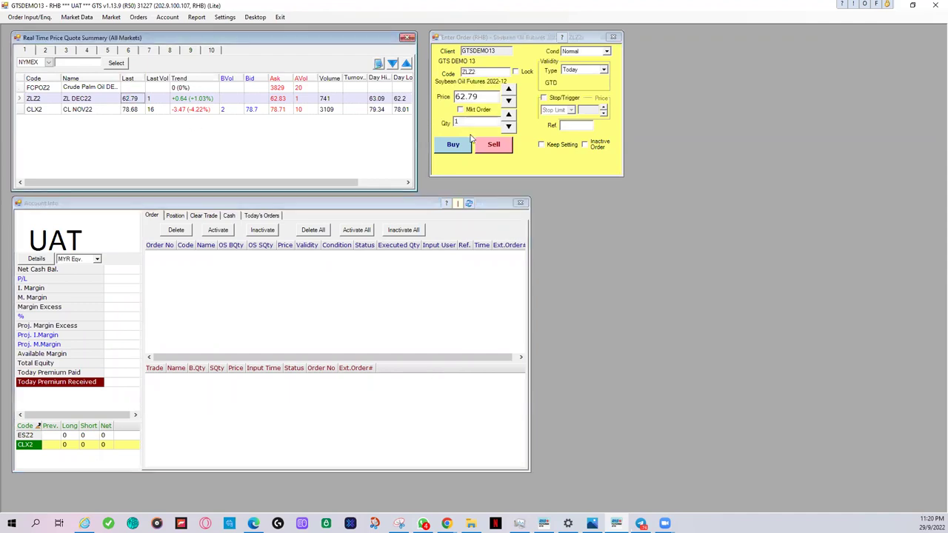
click(460, 112)
click(460, 111)
click(453, 145)
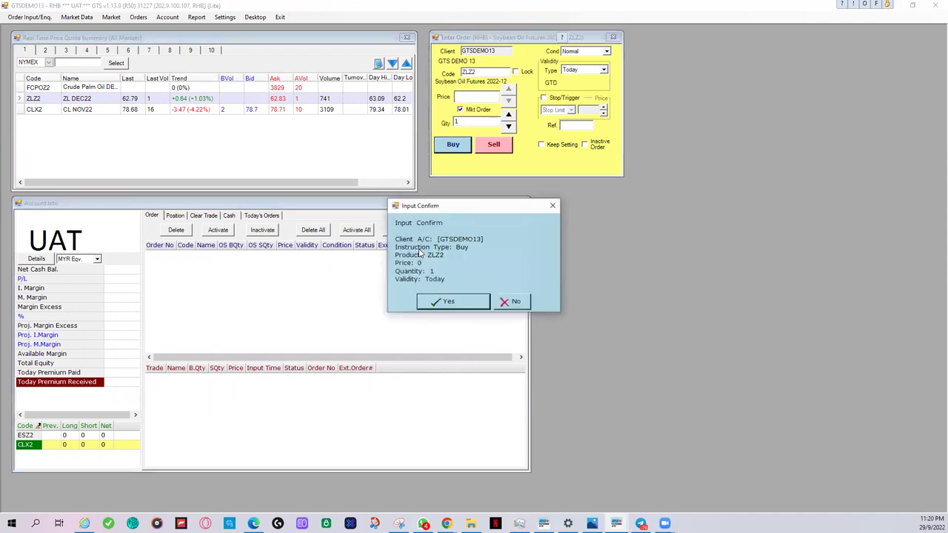
click(429, 303)
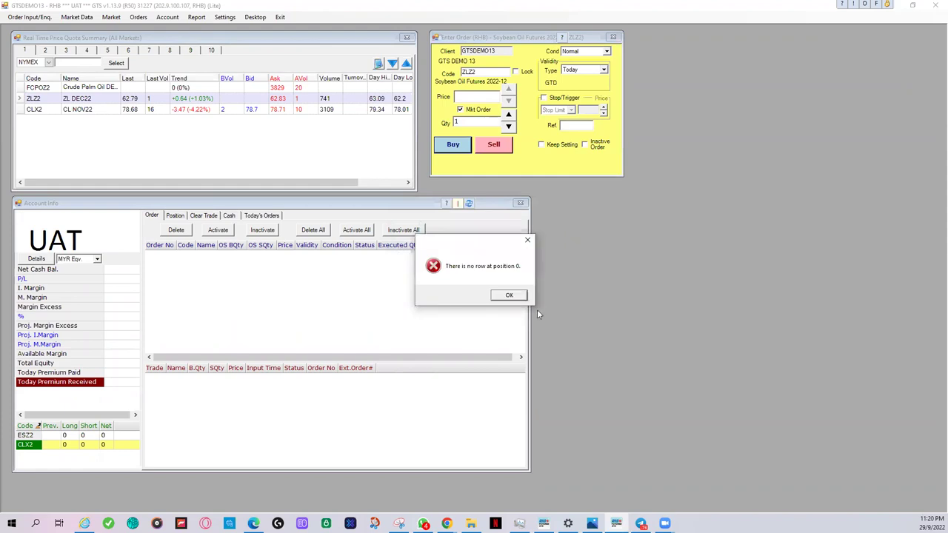
click(511, 295)
Step: Send a 1-lot ZLZ2 market sell order, confirm it, and dismiss the resulting error
click(460, 111)
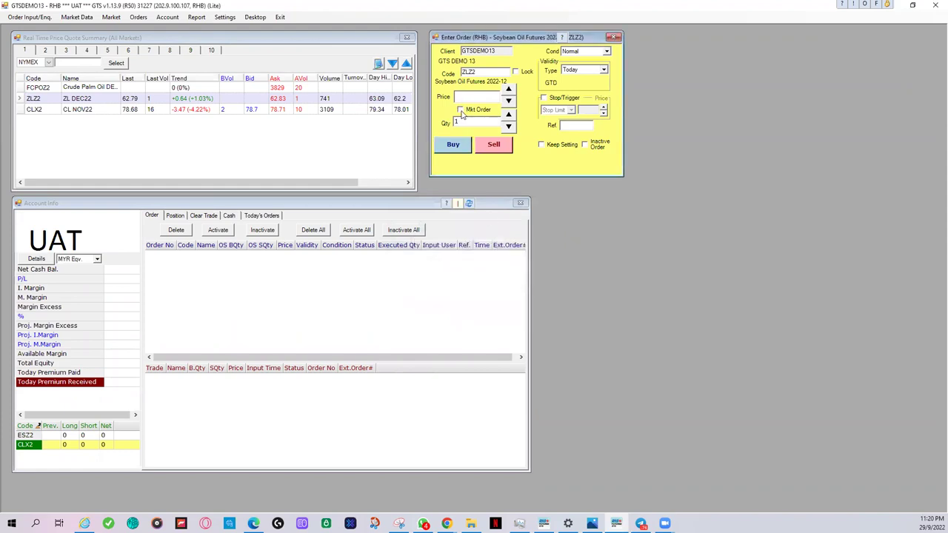
click(460, 110)
click(494, 145)
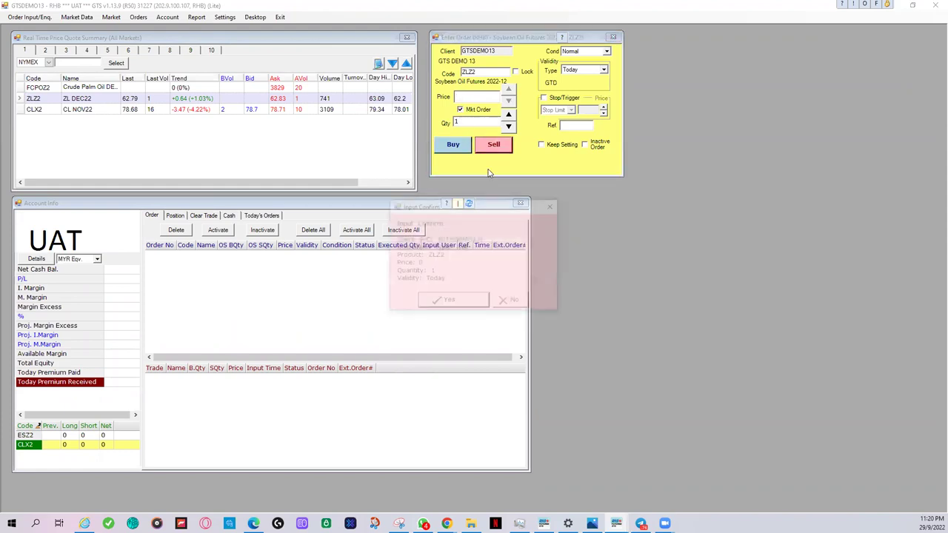
click(449, 302)
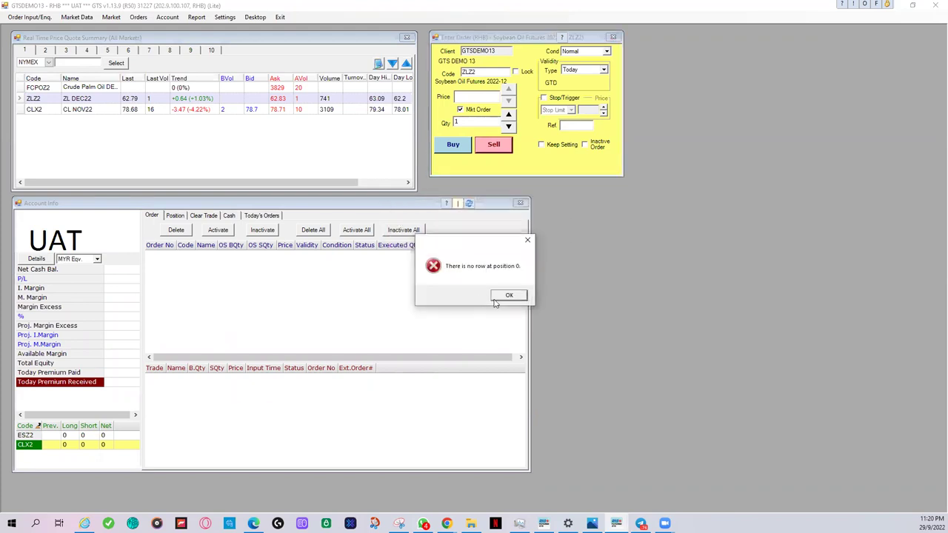
key(Return)
Step: Load CLX2 at 78.68 and submit a 1-lot market sell, dismissing the resulting error
click(129, 109)
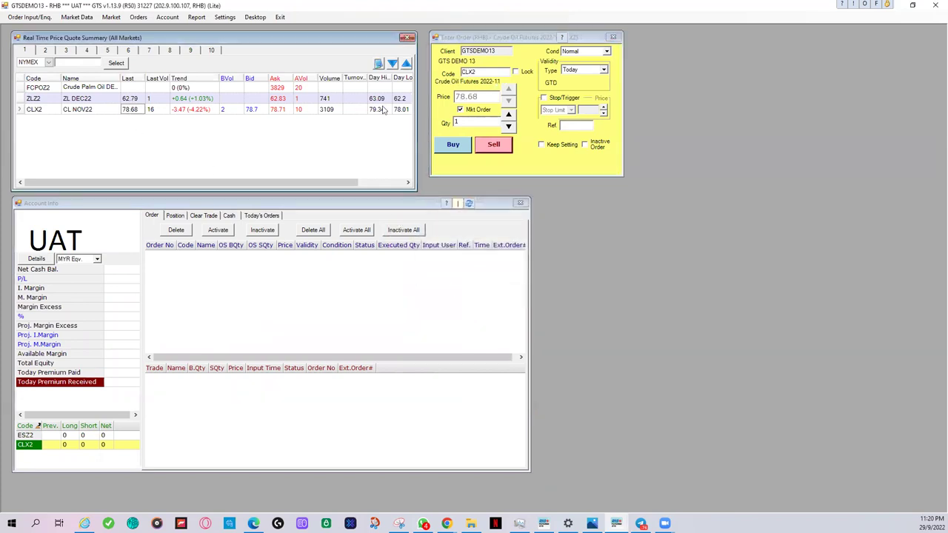
click(483, 145)
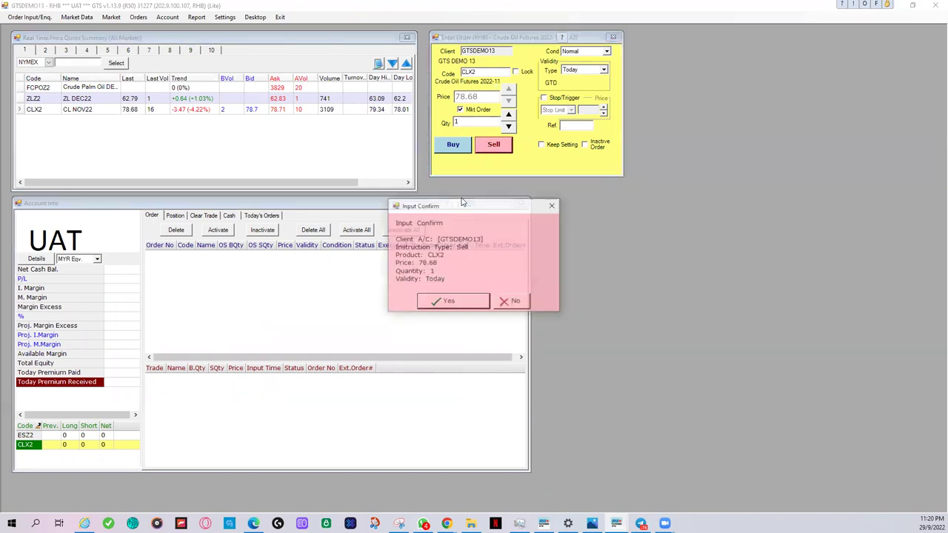
click(443, 302)
click(501, 295)
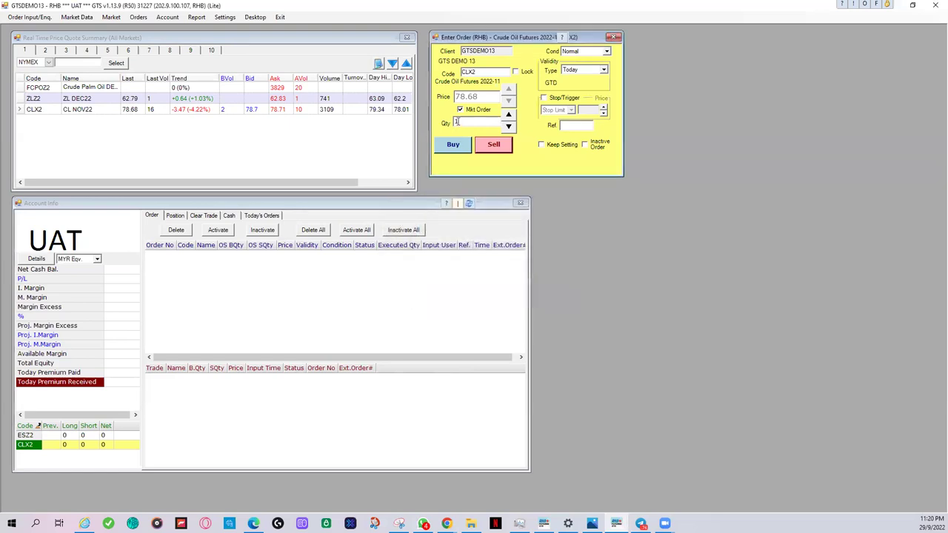
Step: Switch to a limit order and sell 1 lot of CLX2 at 78.68, dismissing the same error
click(461, 110)
click(494, 148)
click(451, 300)
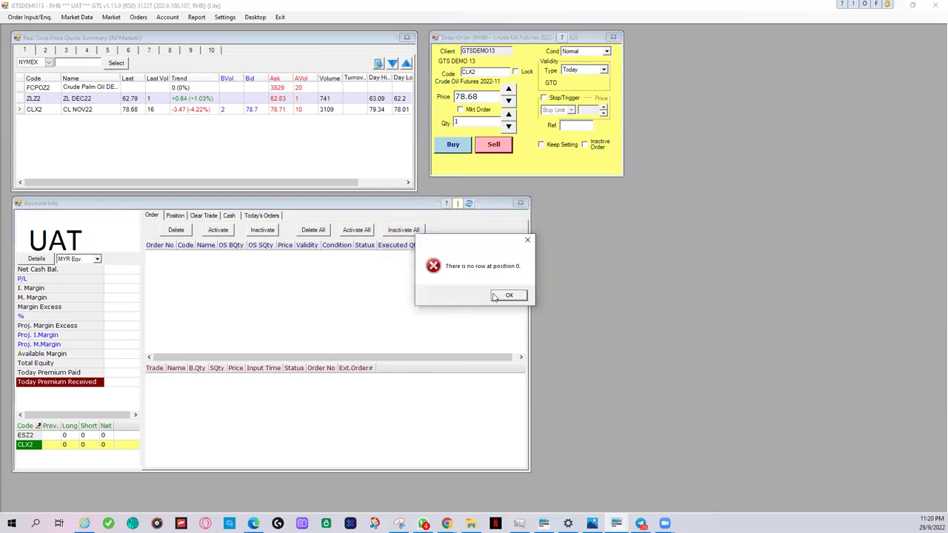
click(507, 295)
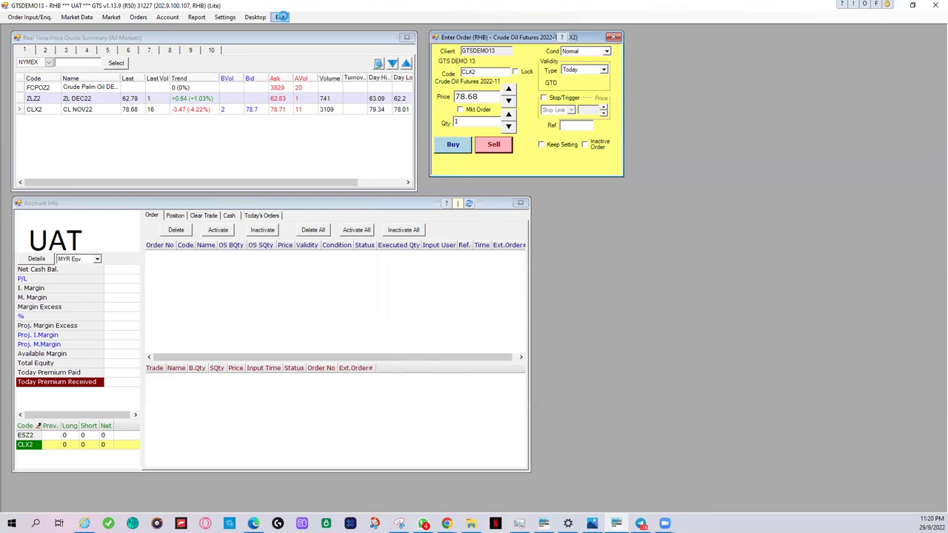
Step: Exit RHB GTS and confirm 'Are You Sure To Quit' with Yes
click(281, 16)
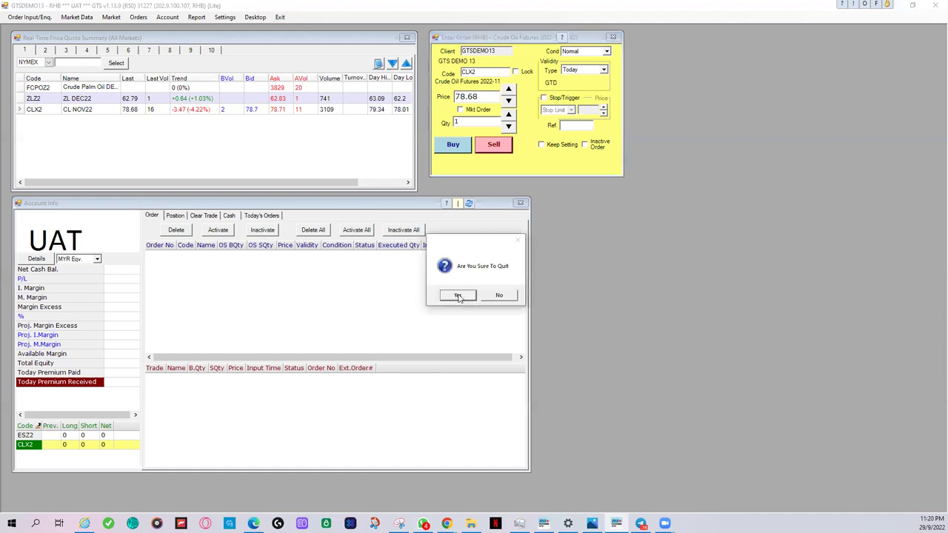
click(460, 295)
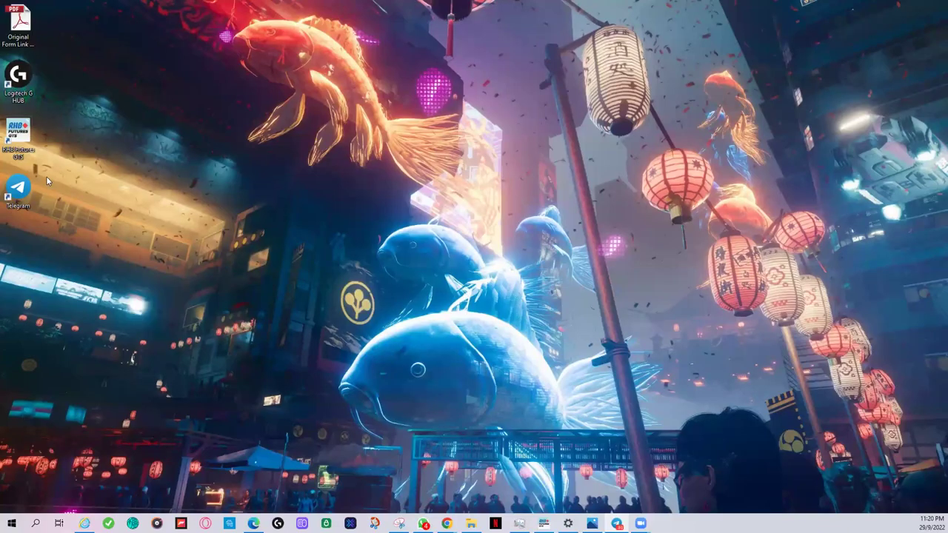
Step: Relaunch RHB Futures GTS, enter a new user code and try logging in, dismissing the invalid-login error
double_click(22, 142)
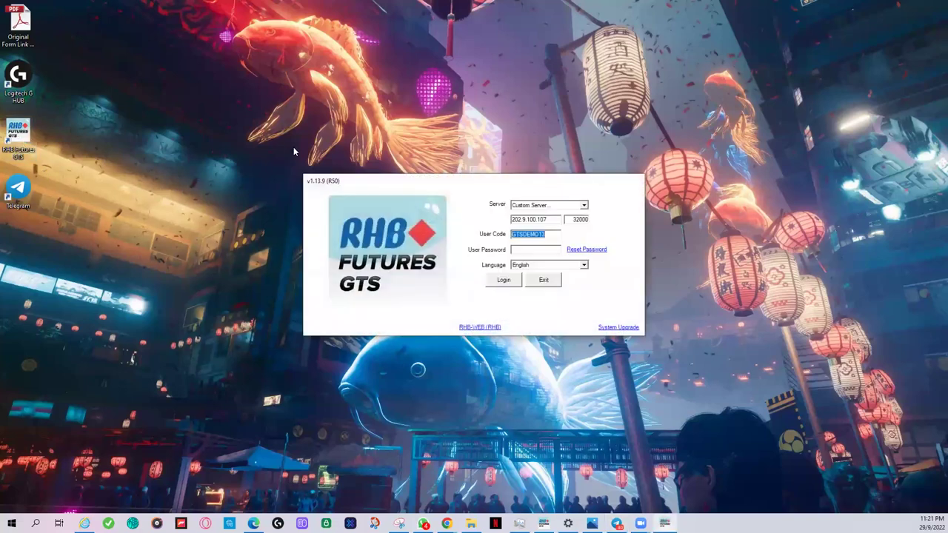
click(549, 234)
key(BackSpace)
text(612345678)
click(502, 280)
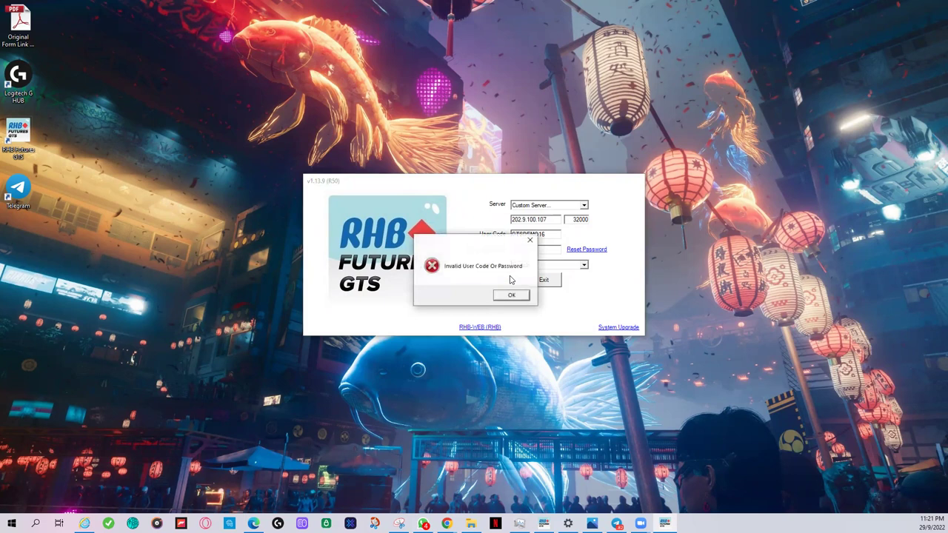
click(512, 295)
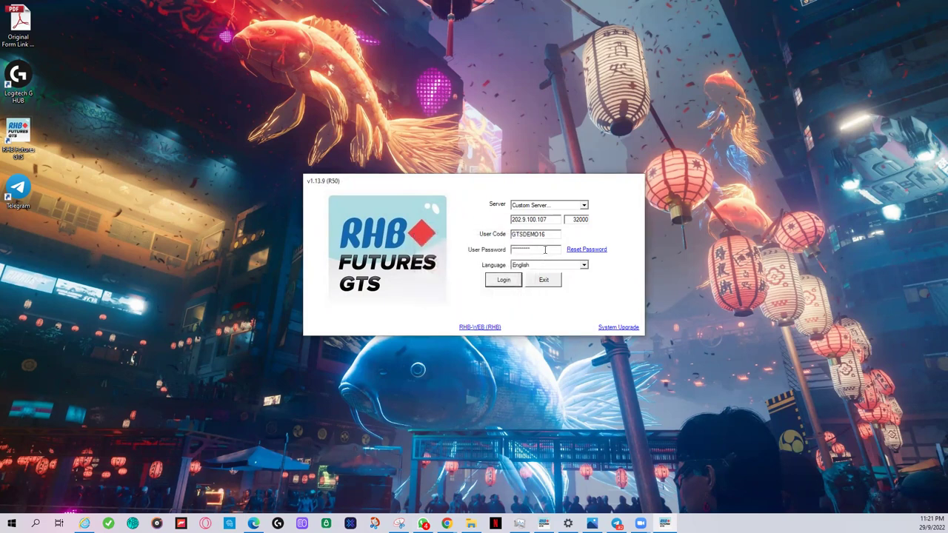
Step: Replace the password and retry the login, dismissing the invalid-login error again
drag(544, 247, 505, 253)
text(******)
click(509, 282)
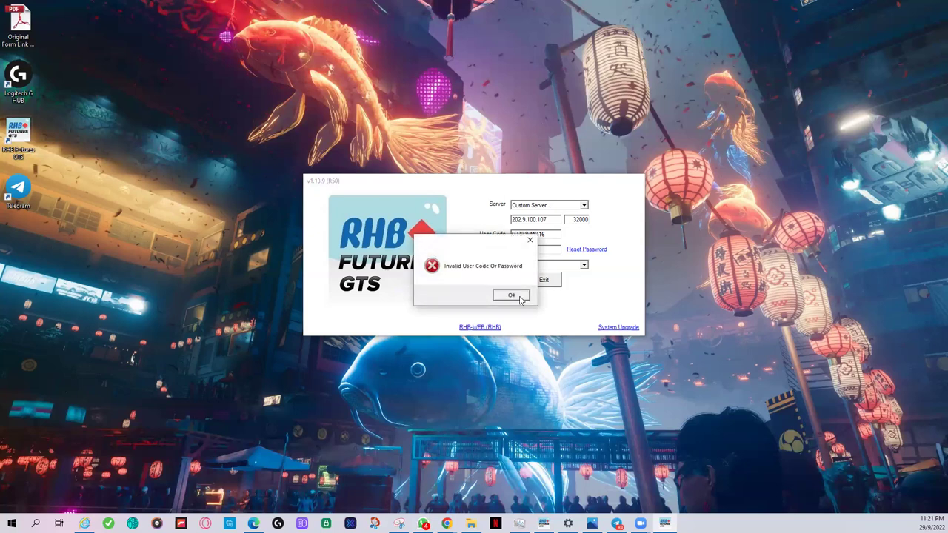
click(519, 297)
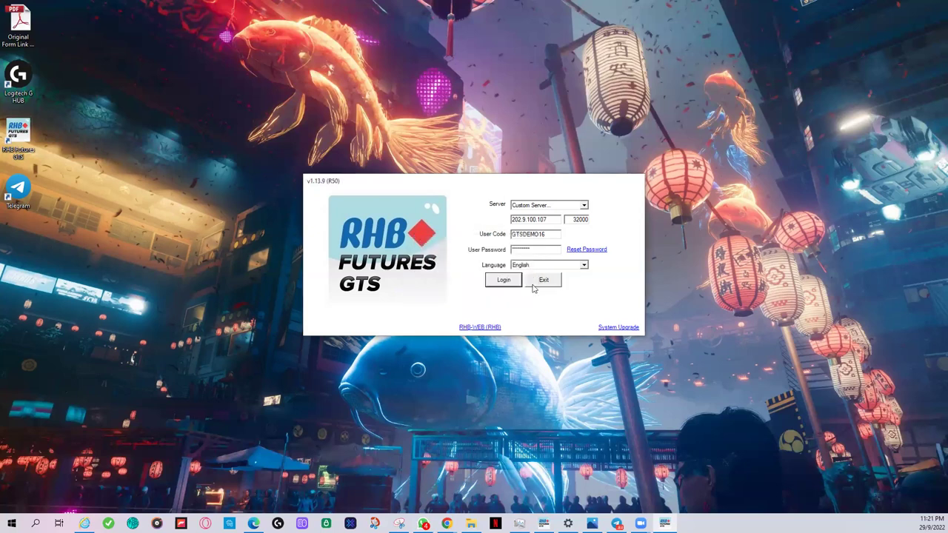
Step: Change the user code's last digit to 5 and log in
click(550, 234)
key(BackSpace)
text(5)
click(502, 280)
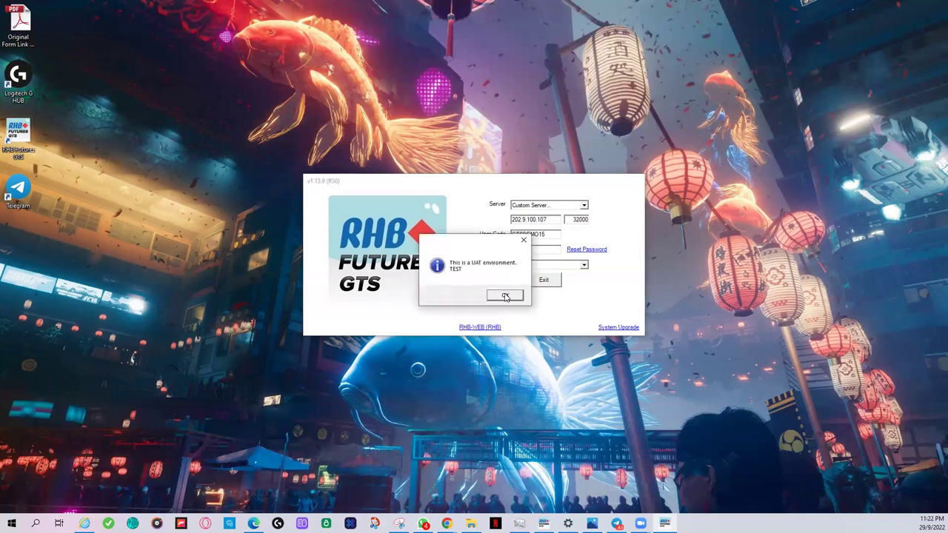
Step: Acknowledge the UAT environment notice and bring the account info window forward
click(505, 296)
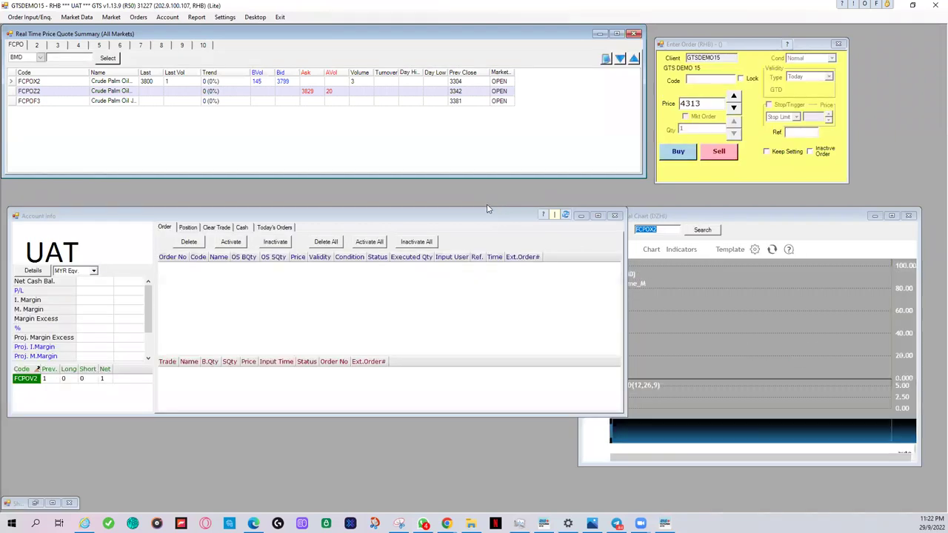
scroll(82, 319, down, 3)
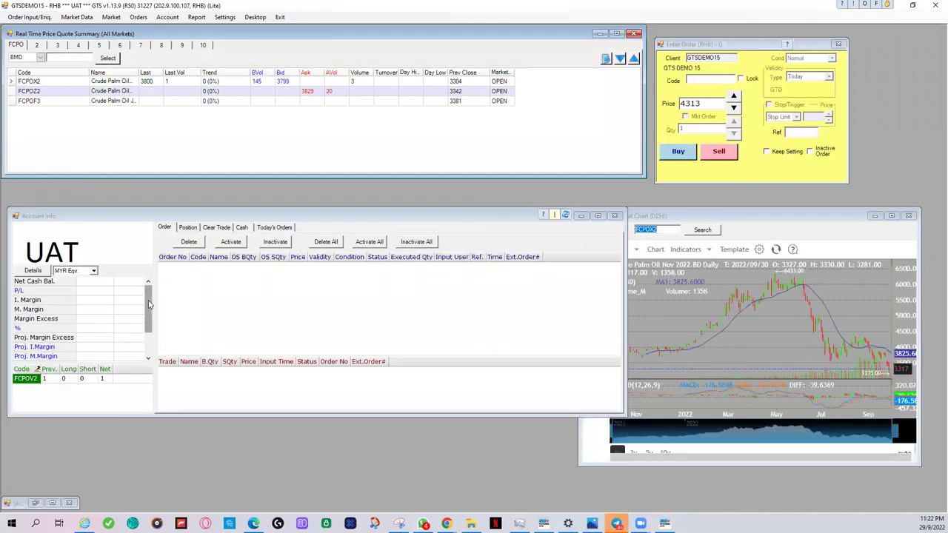
click(147, 361)
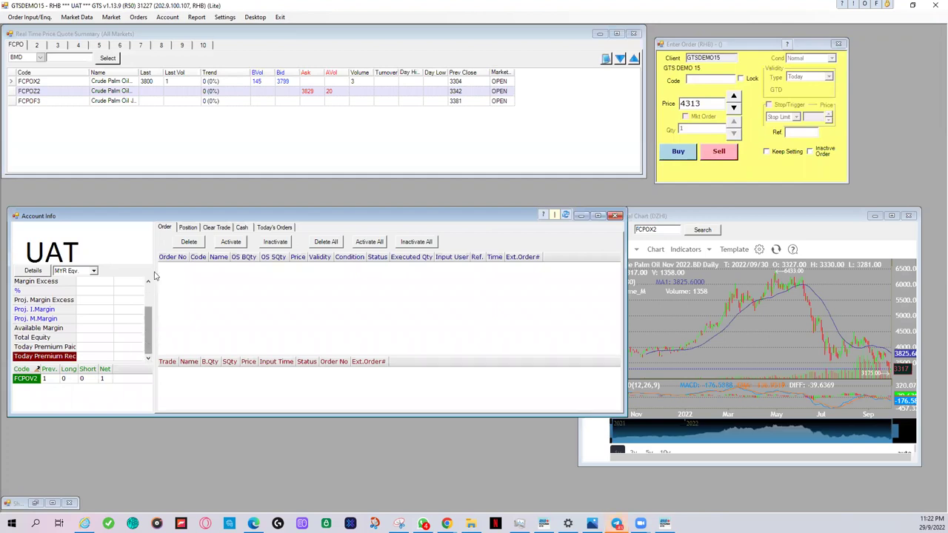
scroll(146, 332, up, 3)
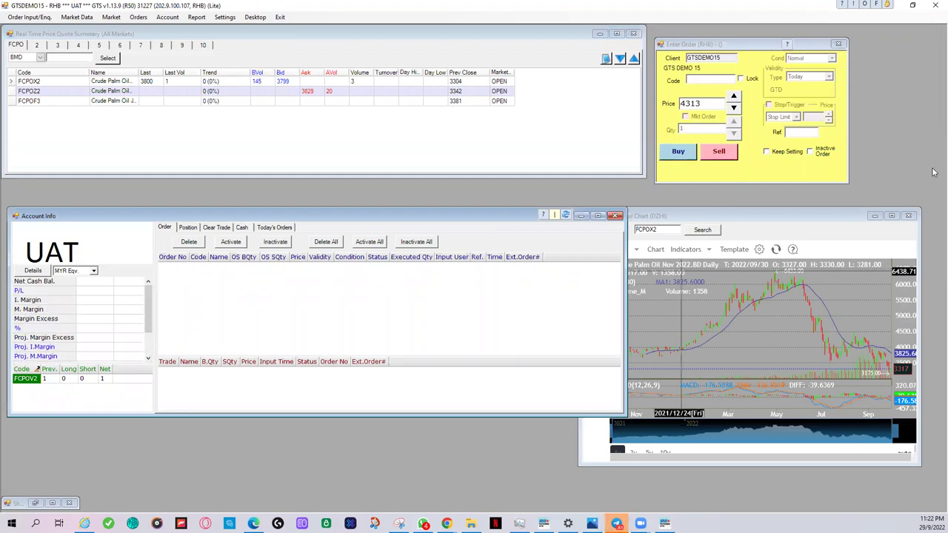
Step: Close the FCPOX2 price chart, then restore and close the Show Technical Chart window
click(909, 216)
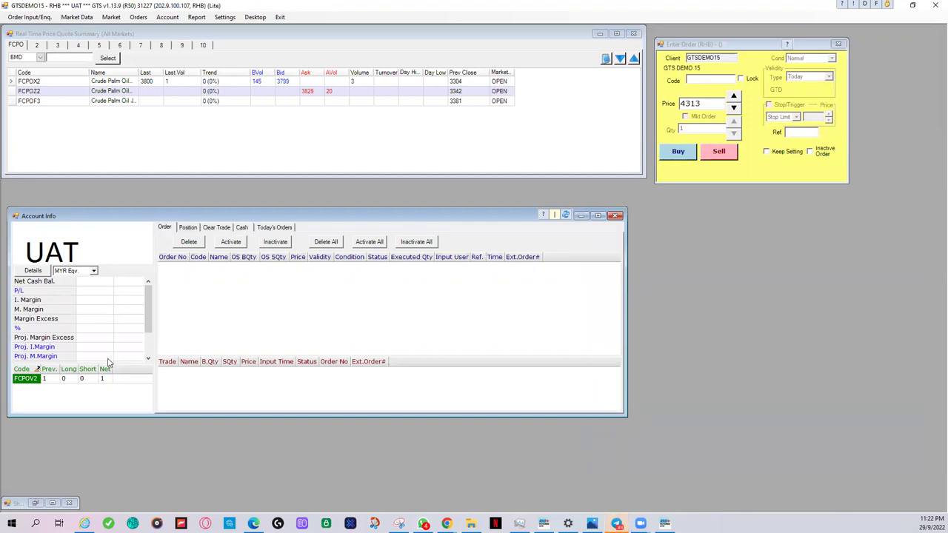
click(36, 503)
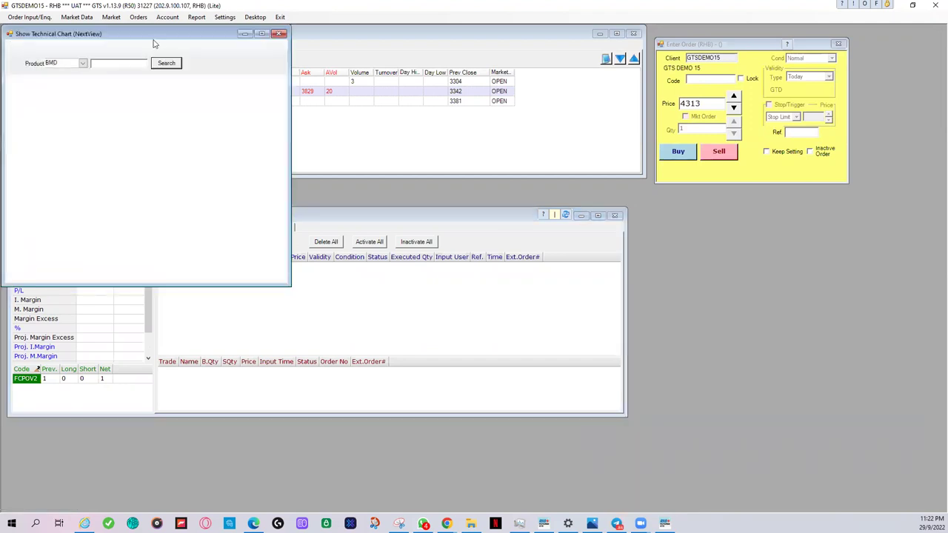
click(280, 34)
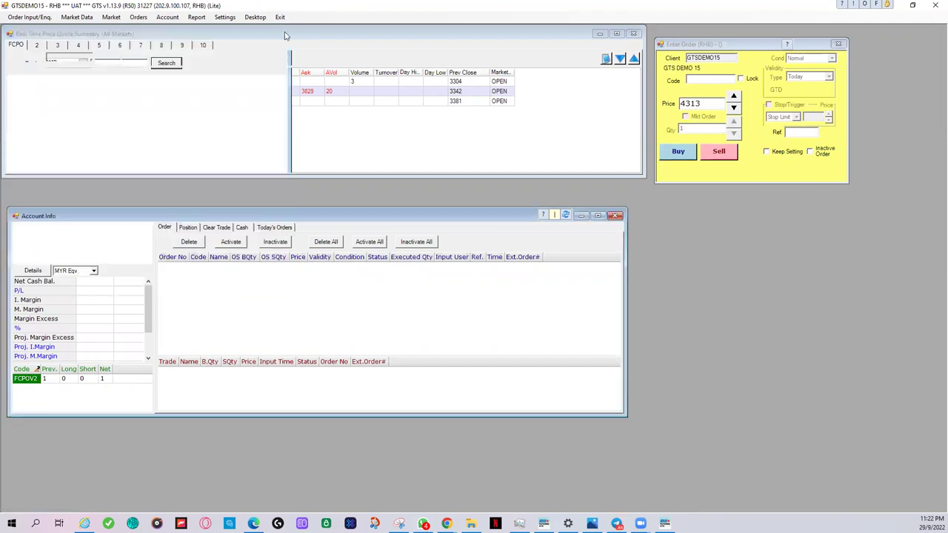
drag(146, 318, 161, 306)
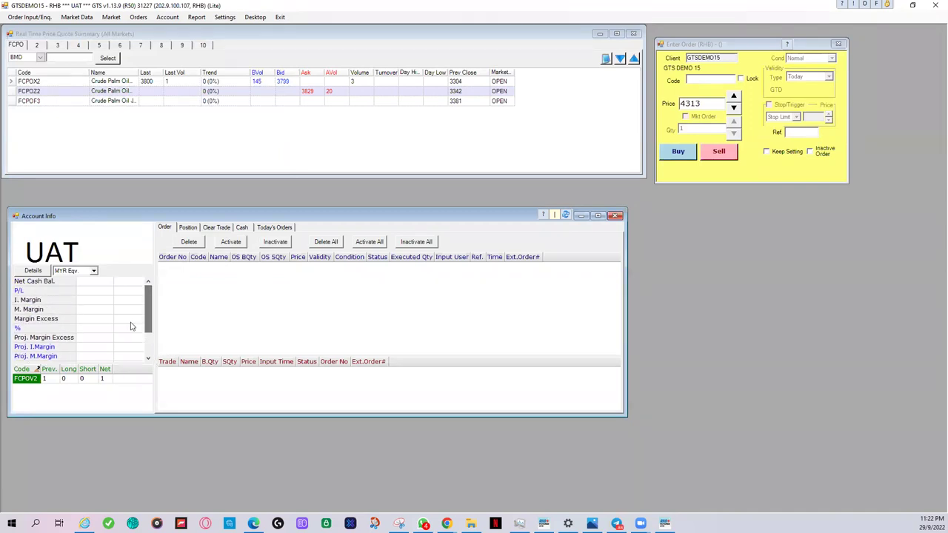
Step: Close the FCPOV2 Crude Palm Oil 2022-10 position with a market sell, dismiss the rejection, and return to Orders
click(189, 229)
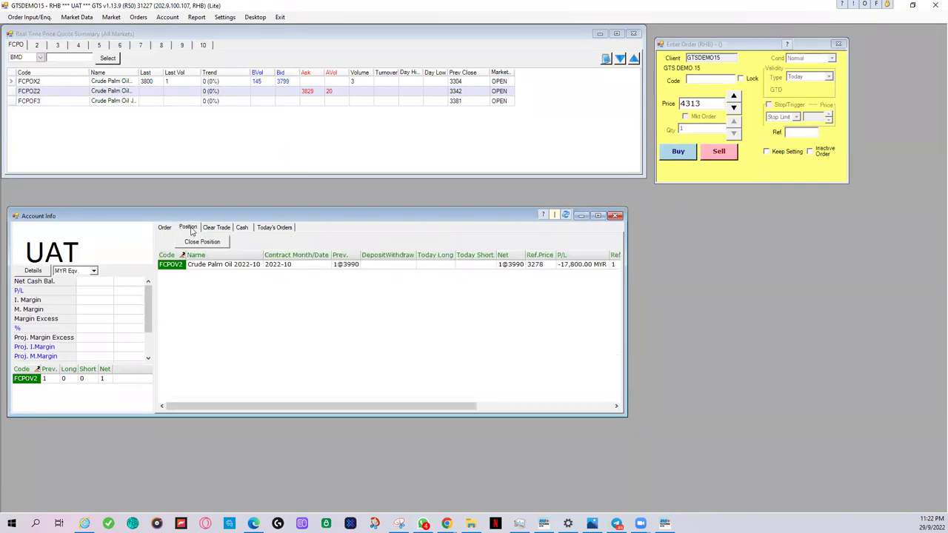
click(205, 270)
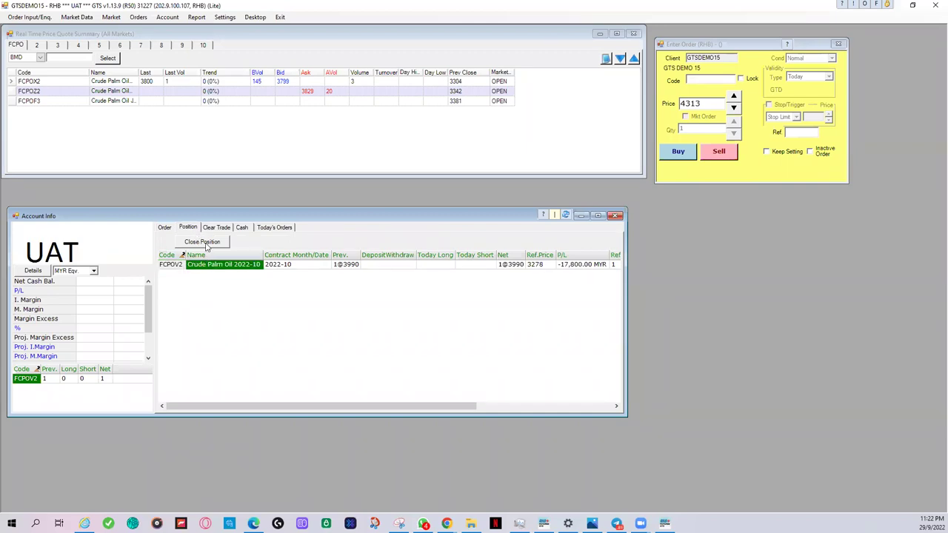
click(203, 242)
click(454, 240)
click(493, 366)
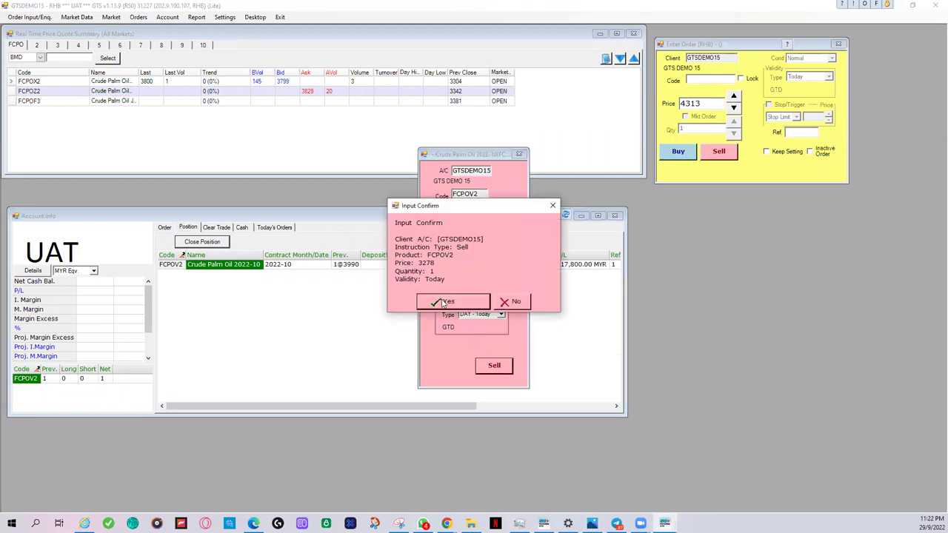
click(447, 302)
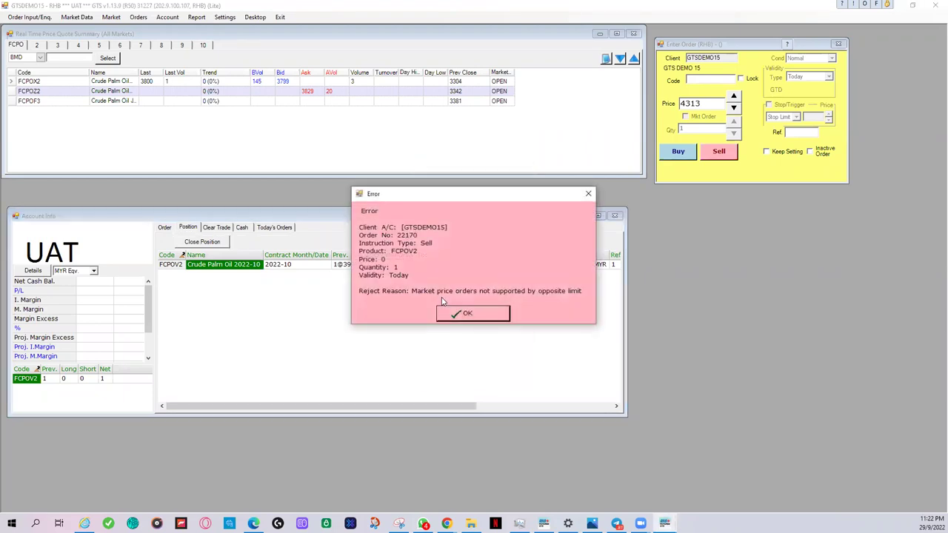
click(445, 315)
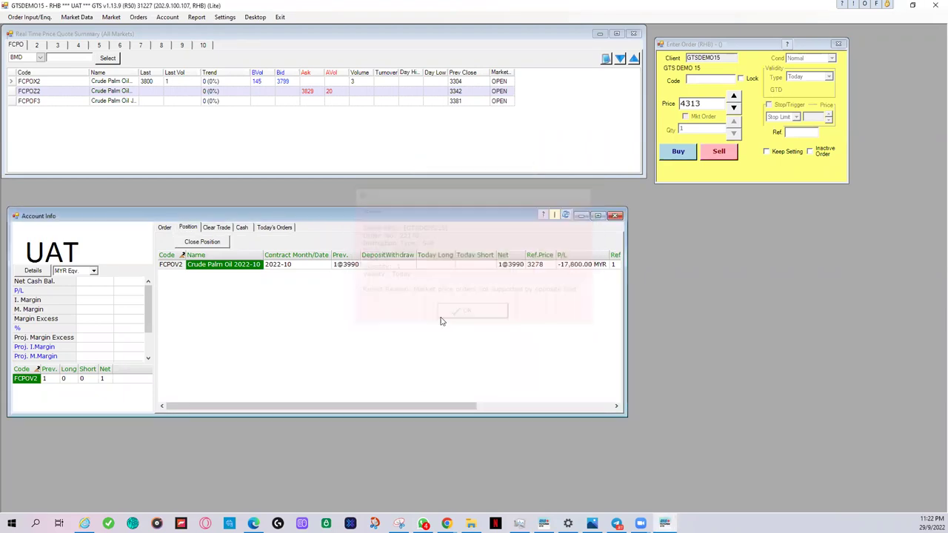
click(164, 229)
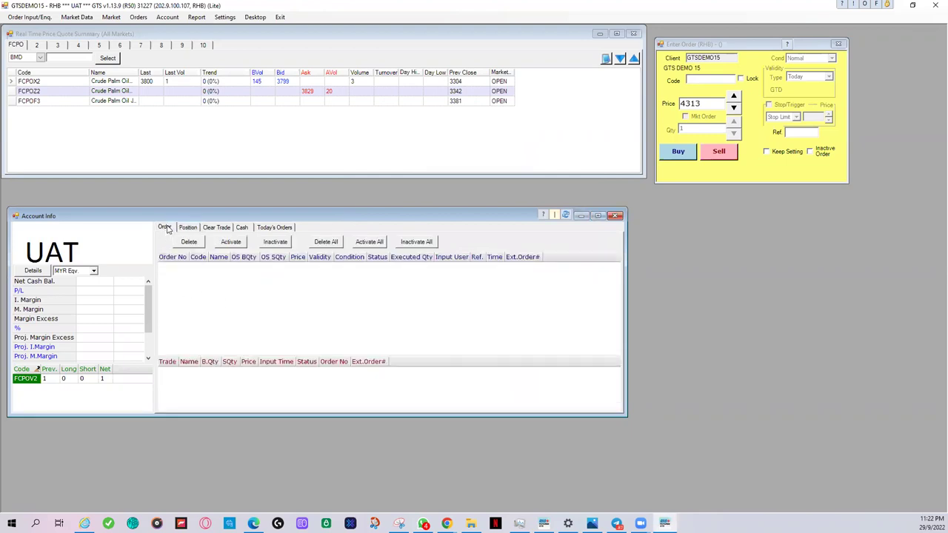
Step: Widen the quote Name column to show Crude Palm Oil NOV22, DEC22, JAN23, and nudge Account Info upward
mouse_move(148, 296)
mouse_down()
mouse_move(155, 347)
mouse_move(155, 298)
mouse_up()
click(147, 79)
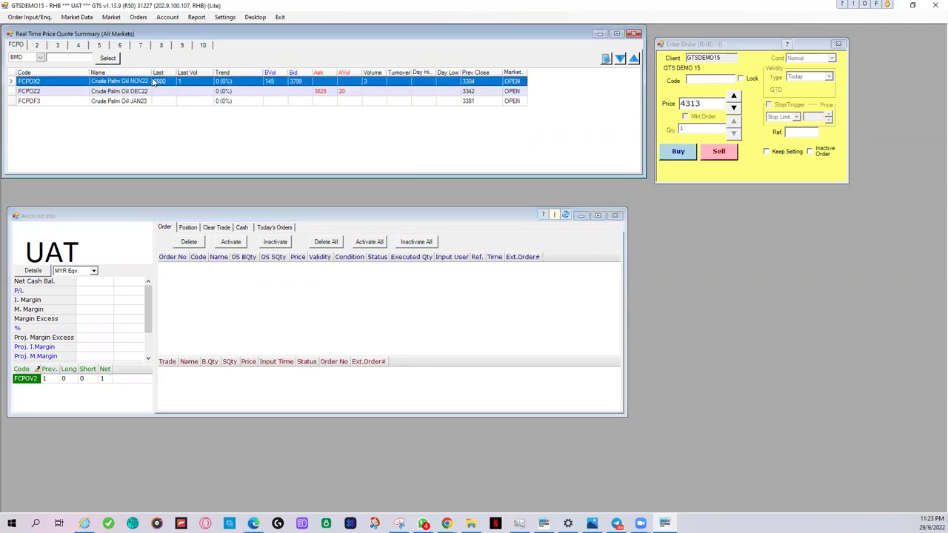
drag(162, 73, 162, 73)
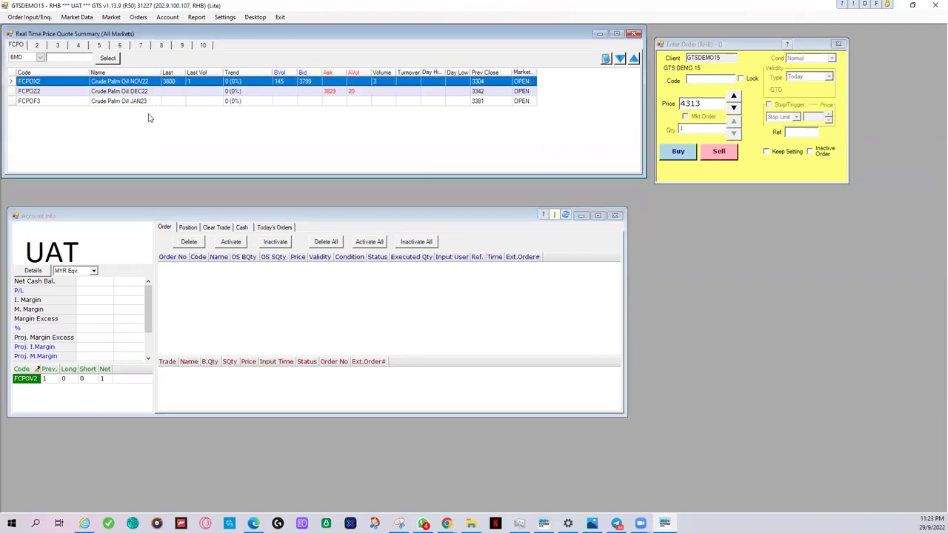
drag(137, 218, 130, 198)
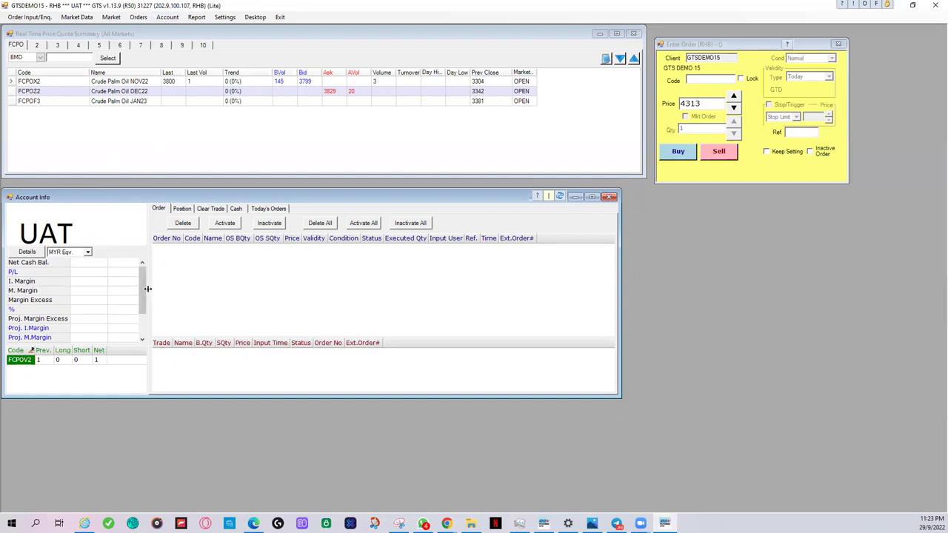
Step: Scroll the Account Info list and lock the window's position and size
drag(144, 310, 141, 274)
right_click(99, 200)
click(130, 203)
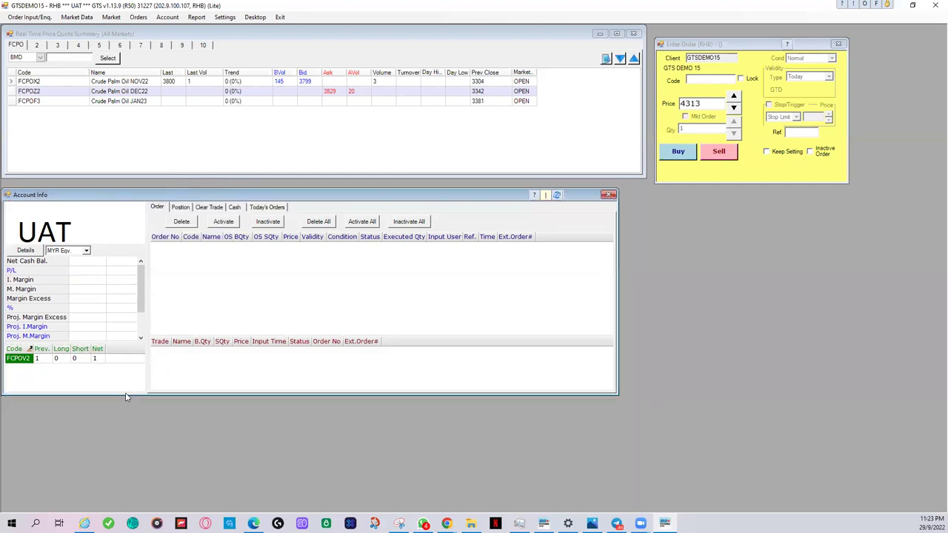
Step: Unlock the Account Info window and stretch it taller to reveal Today Premium Rec
right_click(131, 195)
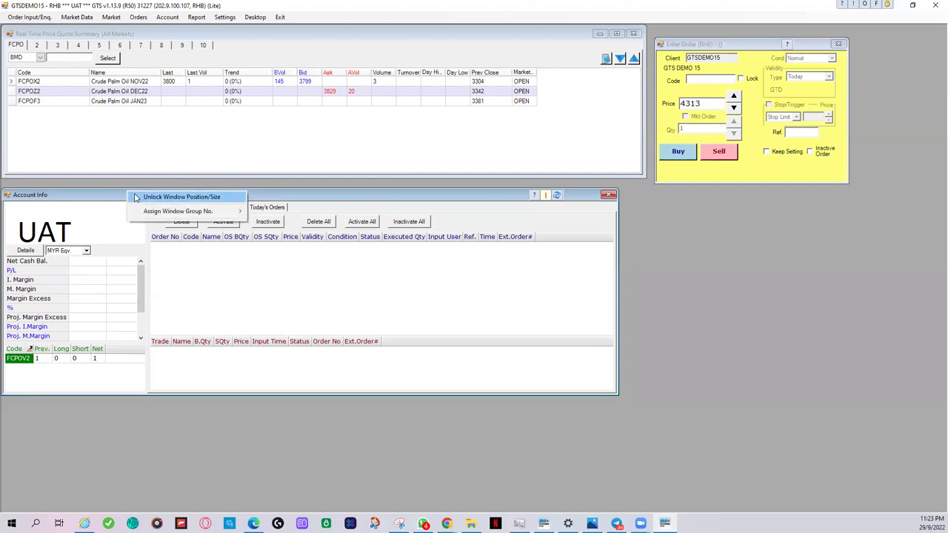
click(136, 197)
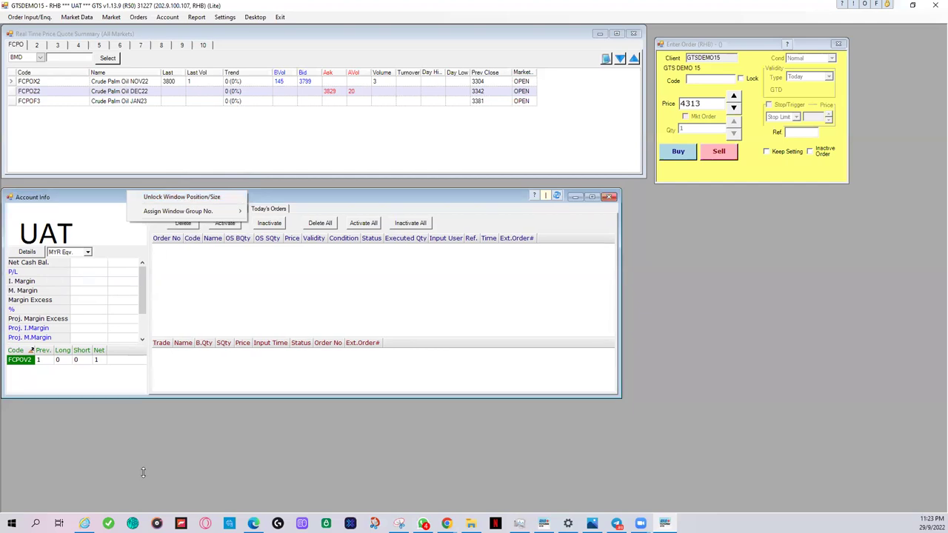
drag(143, 473, 143, 483)
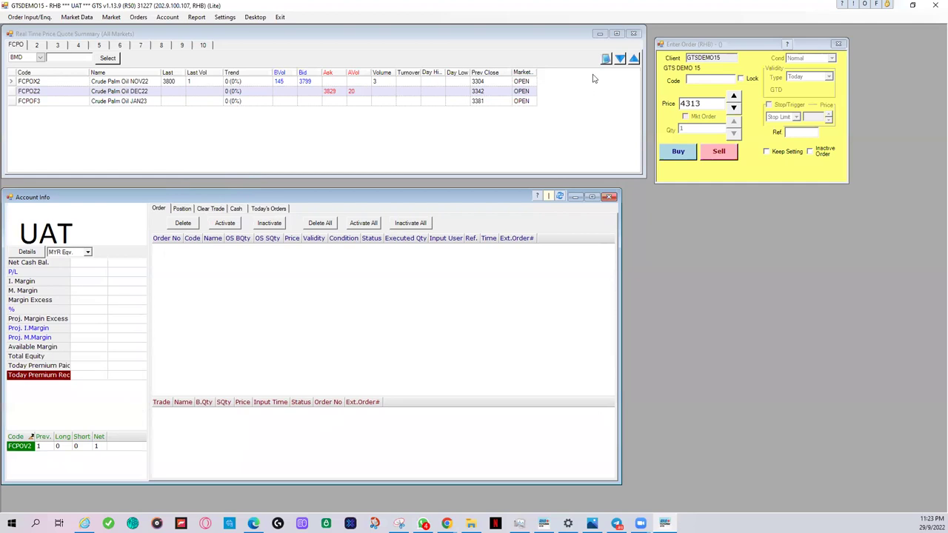
Step: Delete the FCPOX2 Crude Palm Oil NOV22 row from the quote summary, confirming with Yes
click(134, 83)
right_click(134, 83)
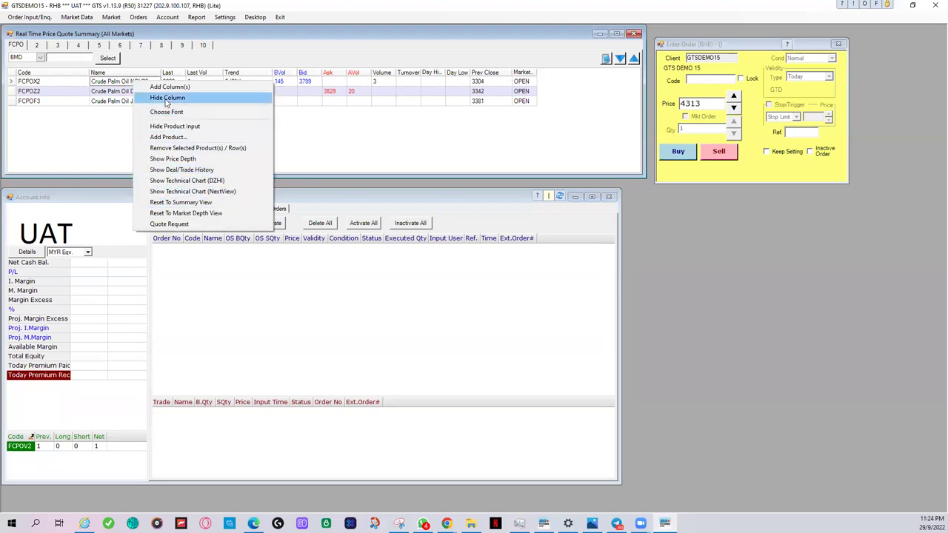
click(178, 148)
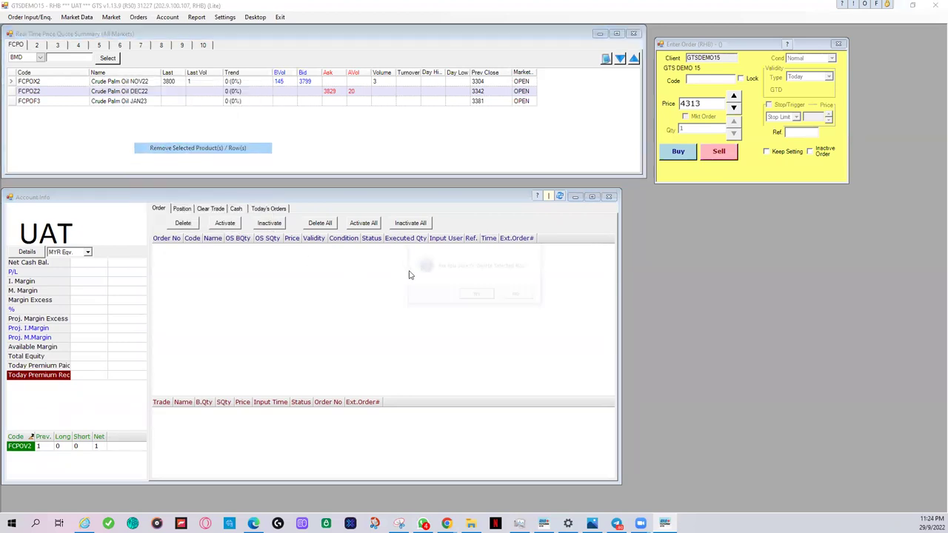
click(462, 295)
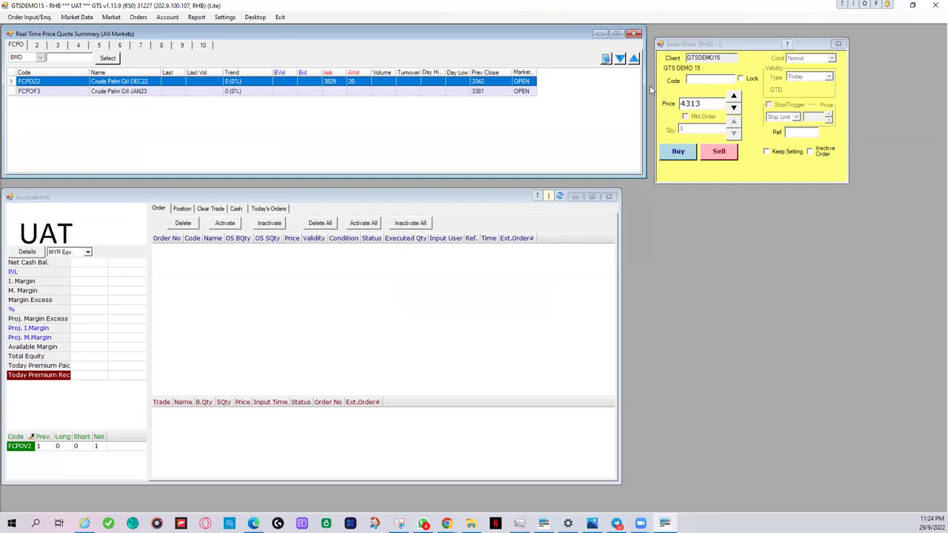
Step: Load FCPOZ2 into the order ticket as a 1-lot market order
double_click(175, 84)
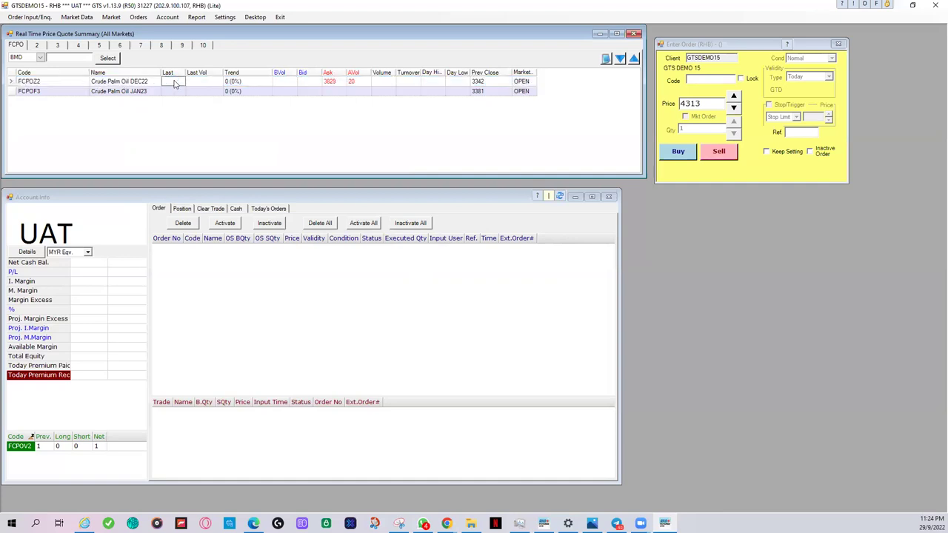
click(712, 77)
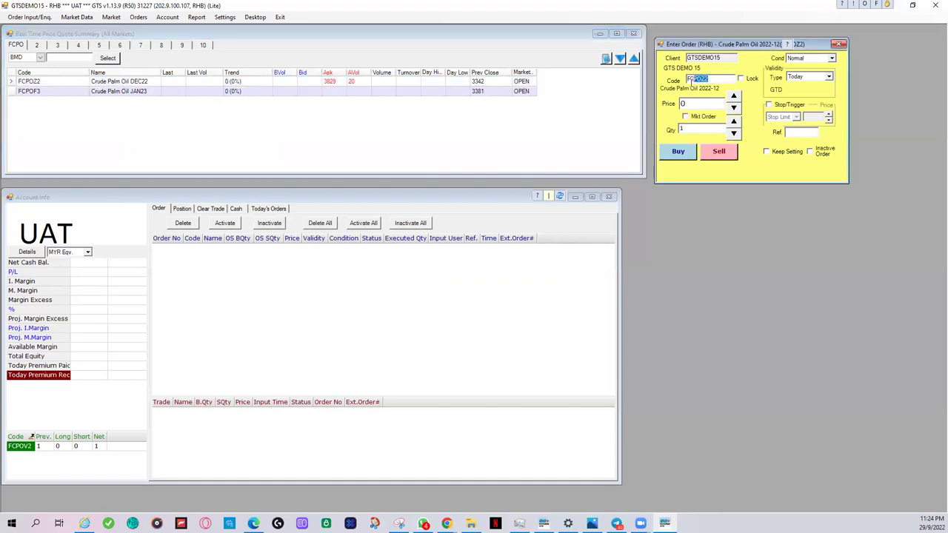
double_click(700, 79)
click(686, 117)
Step: Submit the FCPOZ2 market order as a buy, then a sell, dismissing both rejections
click(680, 151)
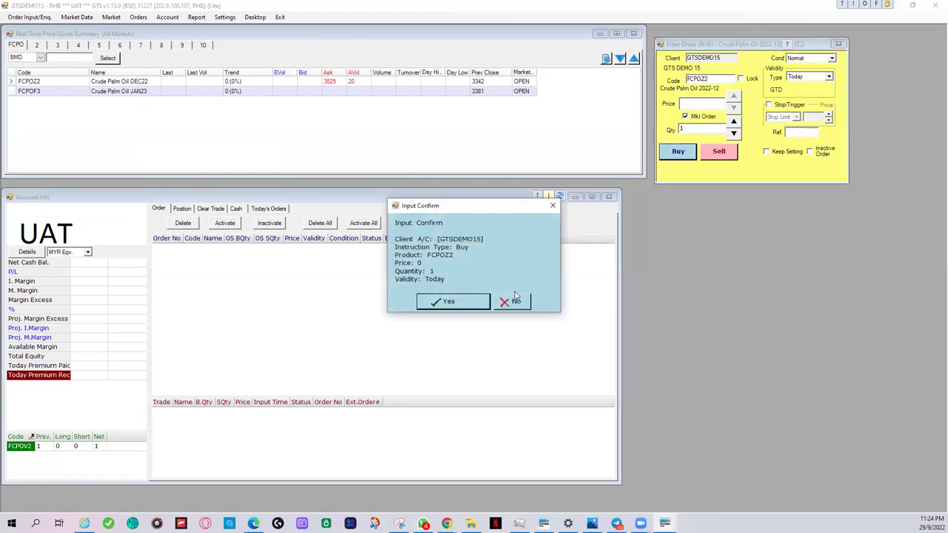
click(477, 305)
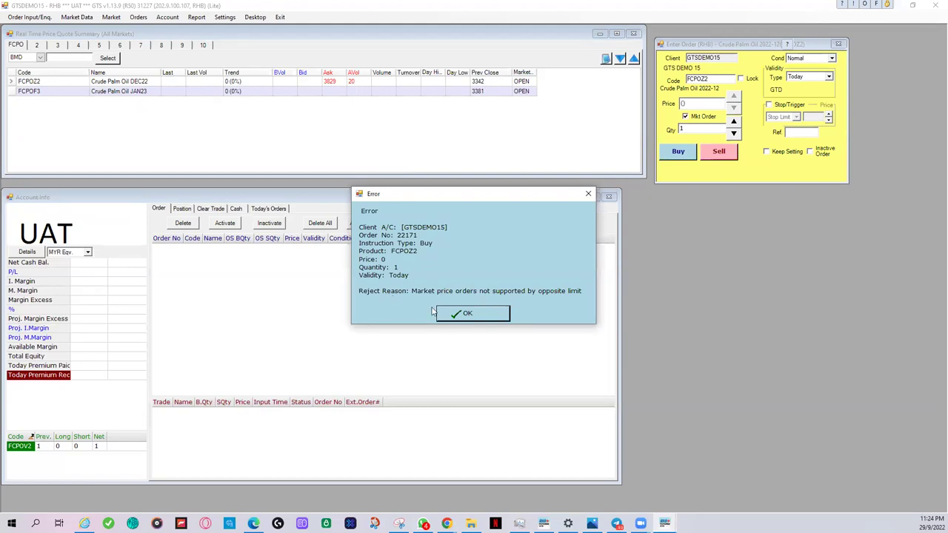
click(467, 314)
click(719, 151)
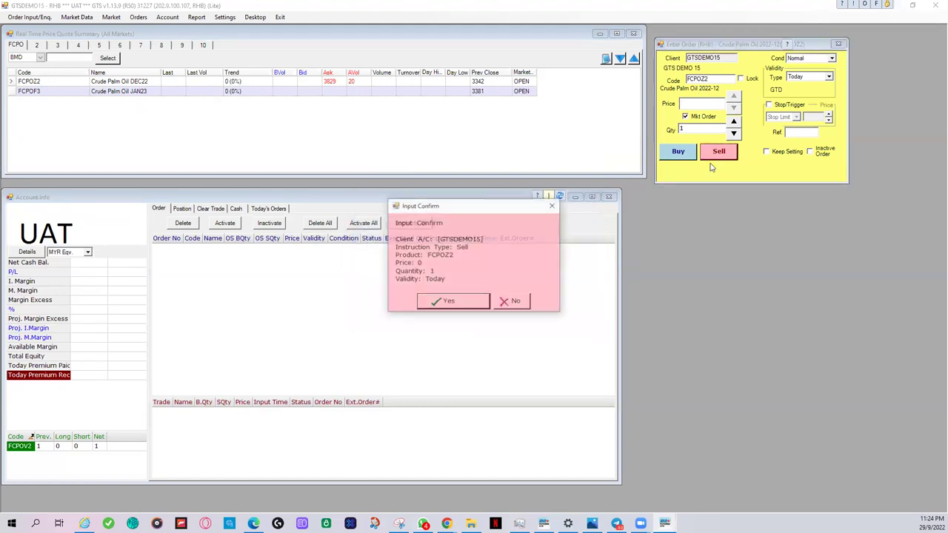
click(437, 311)
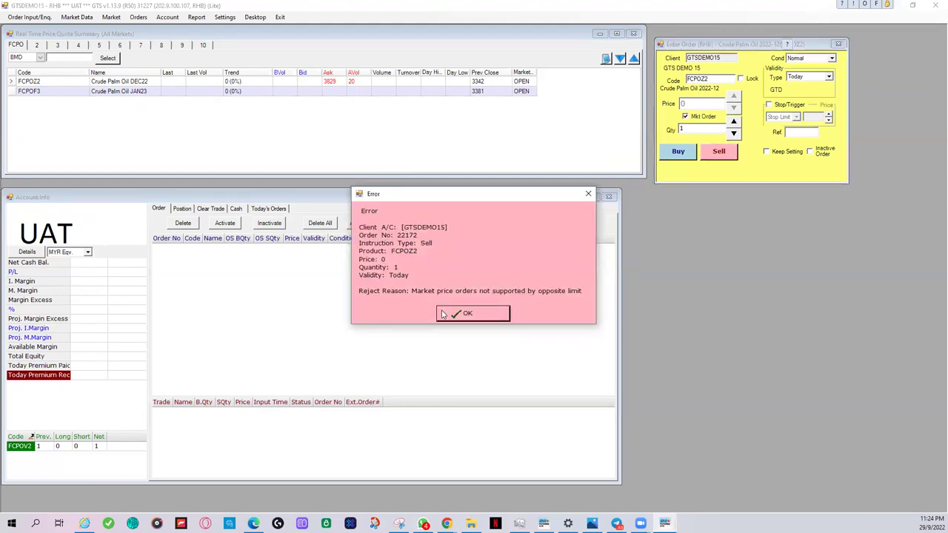
click(456, 315)
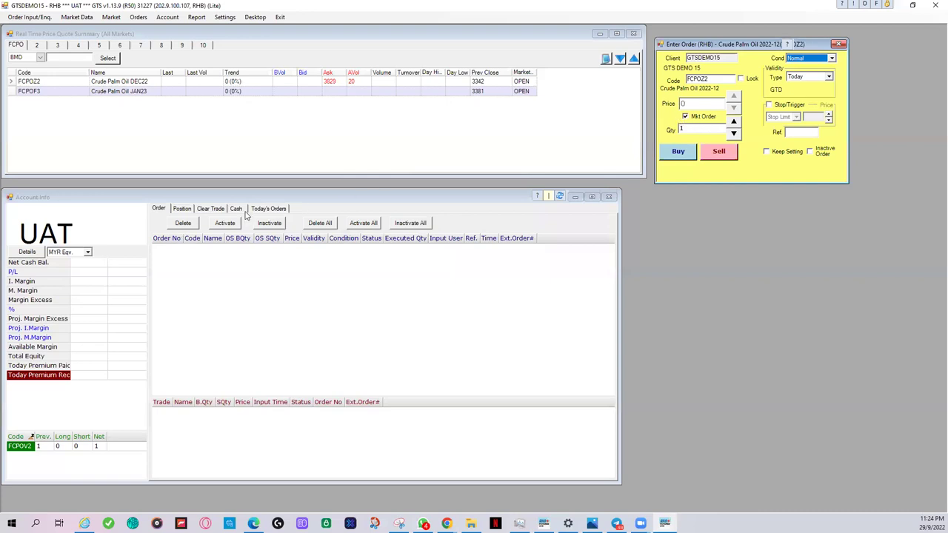
Step: Check the FCPOV2 position, then untick Mkt Order so the FCPOZ2 price is editable
click(183, 209)
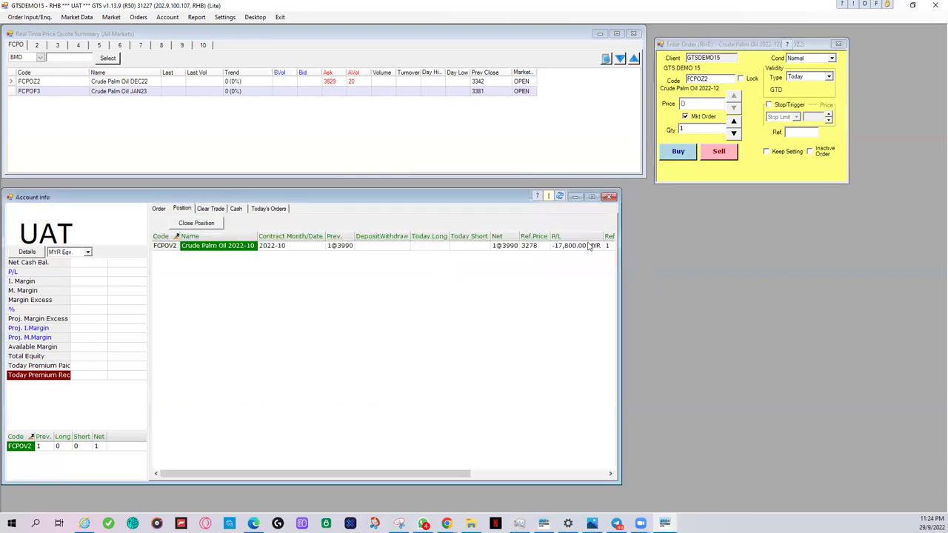
click(160, 209)
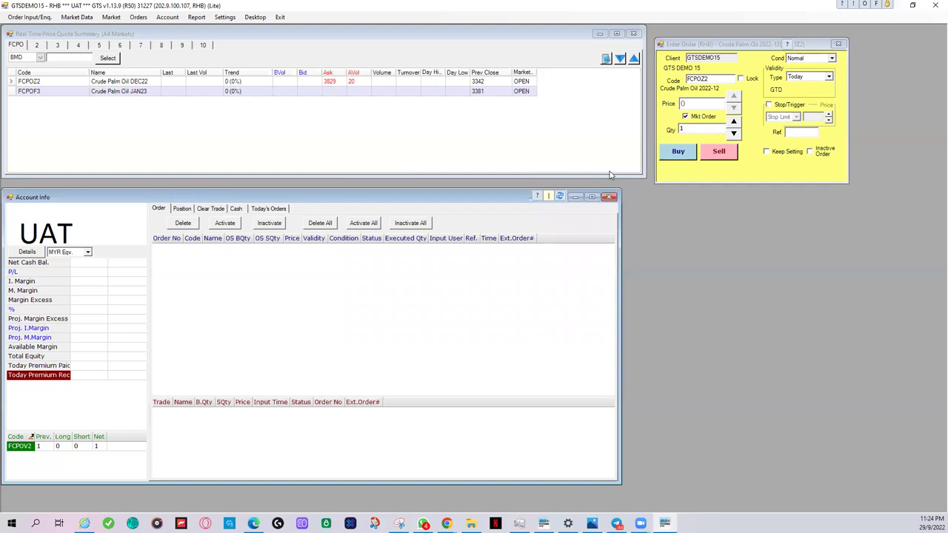
click(686, 121)
click(686, 118)
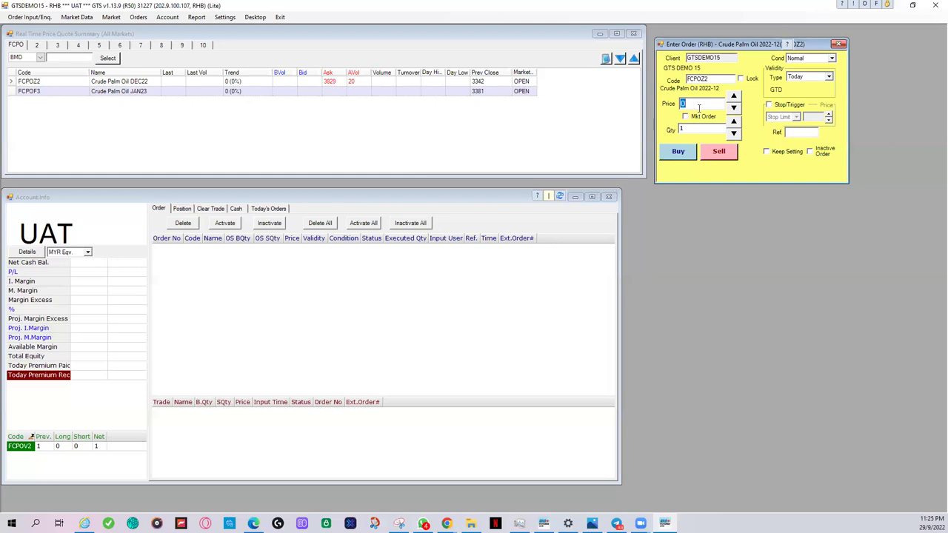
Step: Submit a 1-lot FCPOZ2 sell at 3900, dismiss the rejection, and enlarge the trades table
text(3900)
click(716, 151)
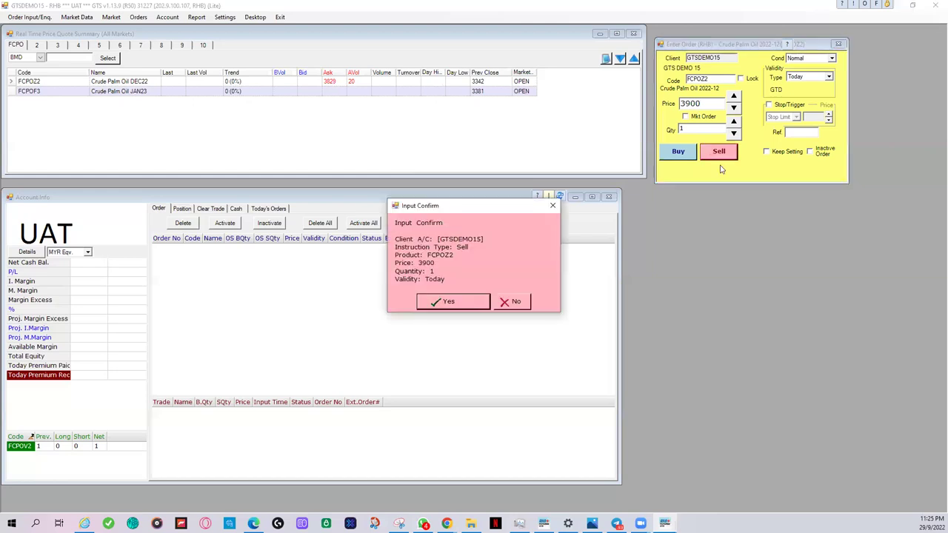
click(454, 303)
click(483, 317)
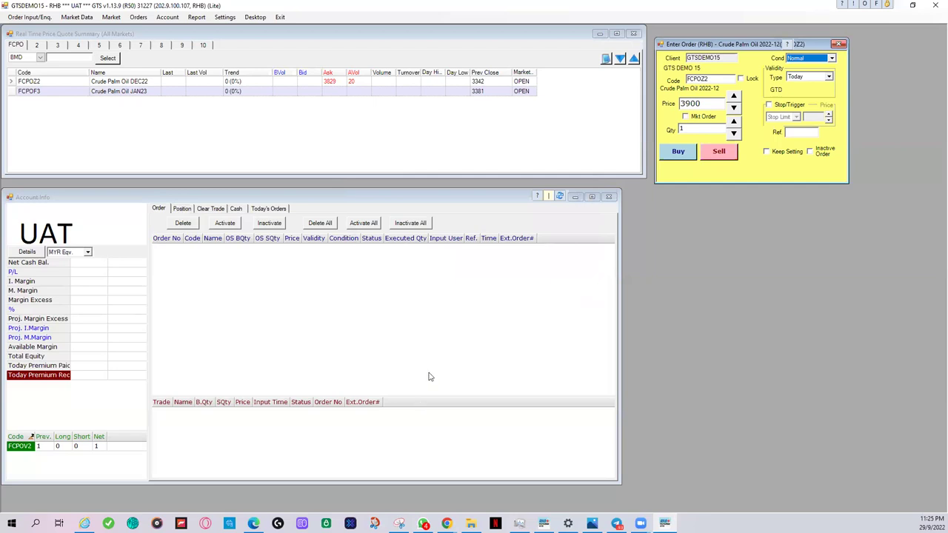
click(288, 417)
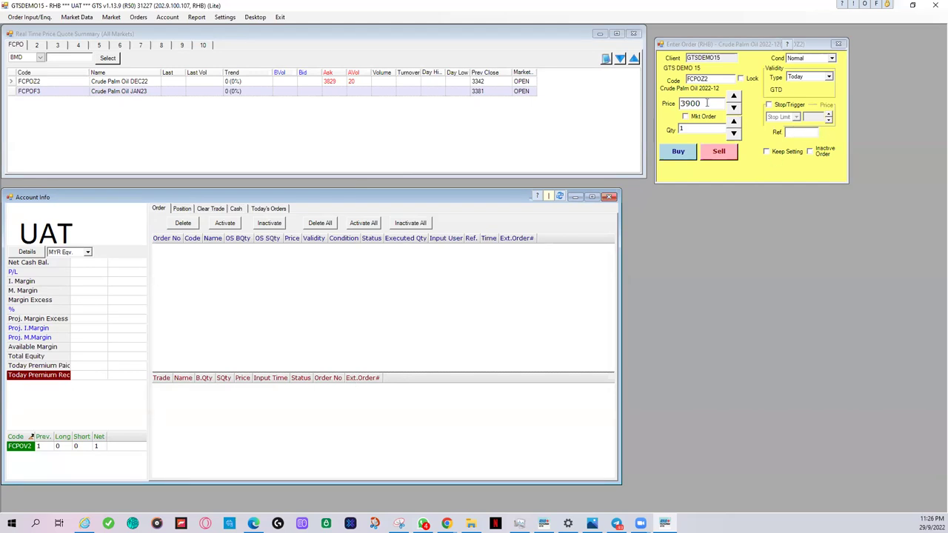
Step: Try buying 1 FCPOZ2 lot at 3820 and dismiss the 3676 high-limit rejection
click(708, 103)
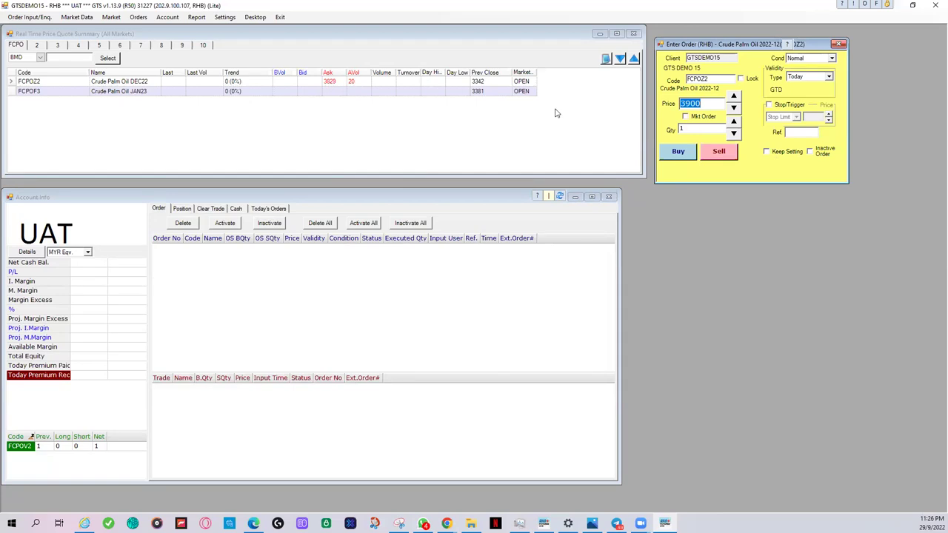
text(3)
click(681, 151)
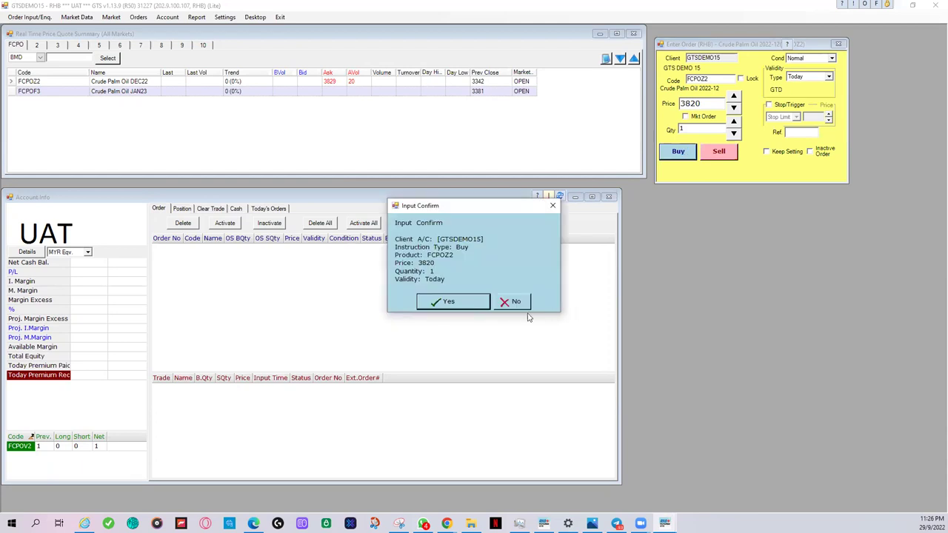
click(450, 303)
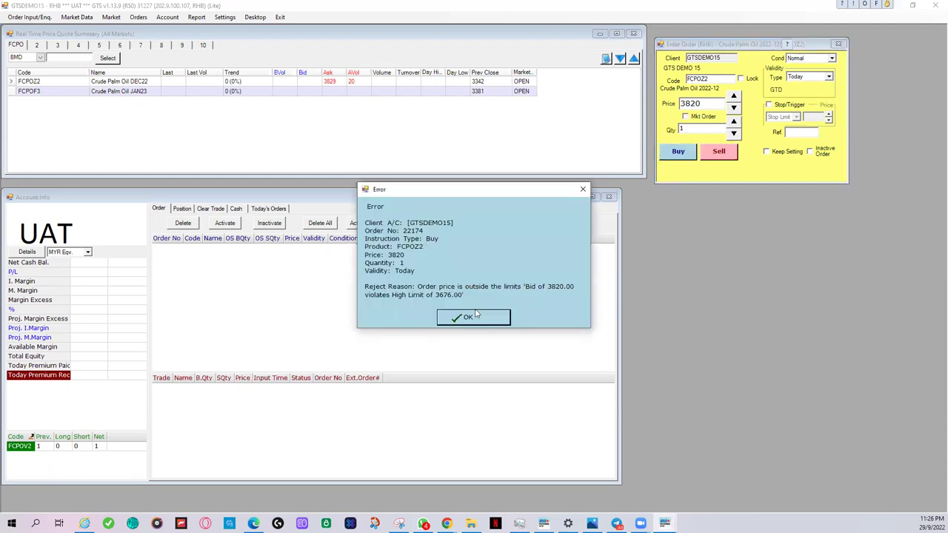
click(475, 318)
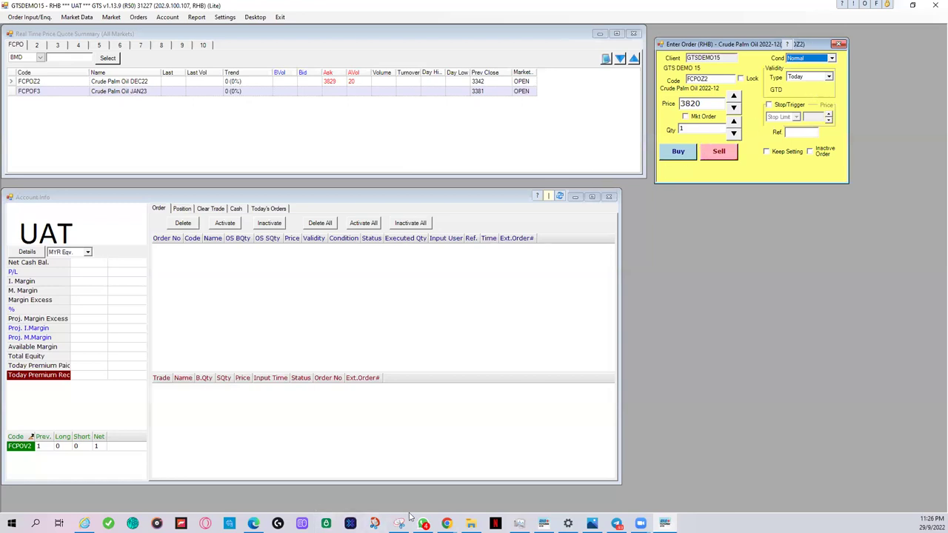
Step: In a new Edge tab, search the trading educator's channel name and open its YouTube channel
mouse_move(256, 518)
click(260, 482)
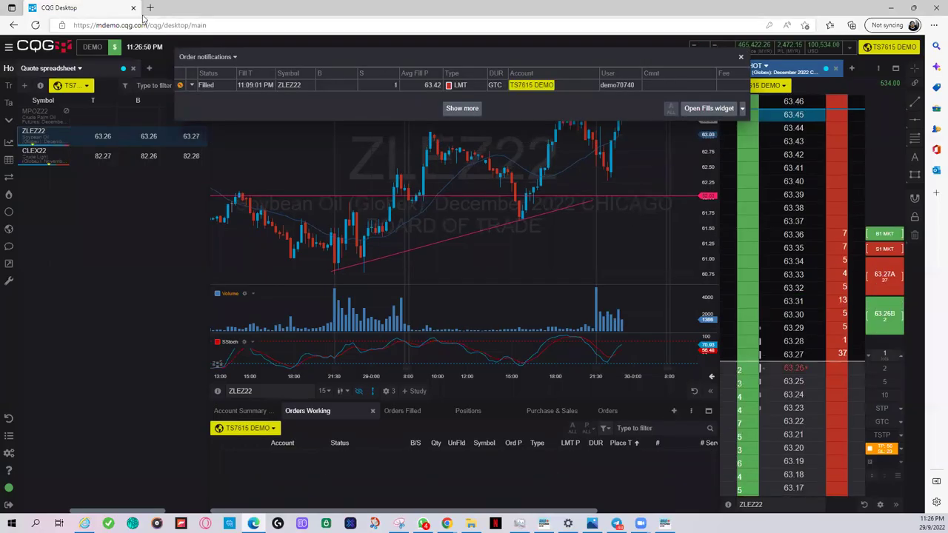
click(150, 8)
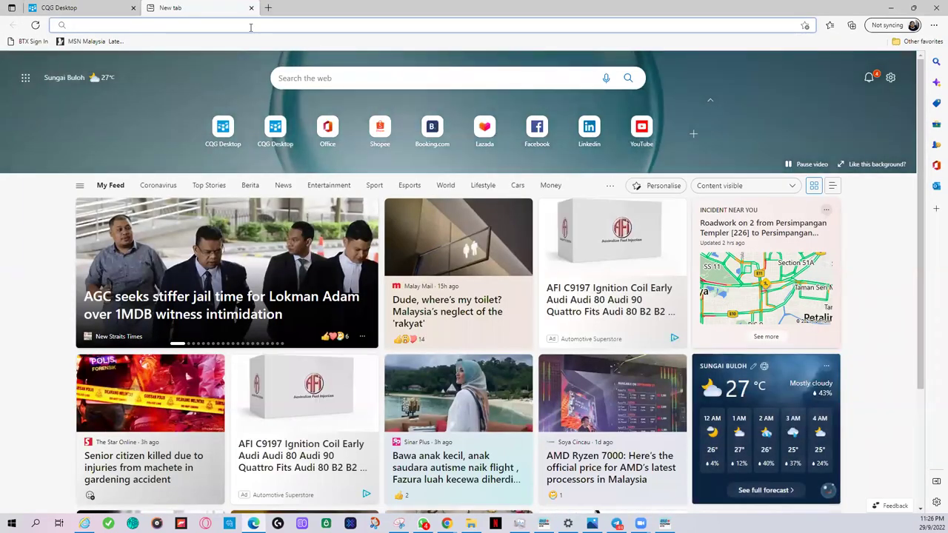
text(abahfurq)
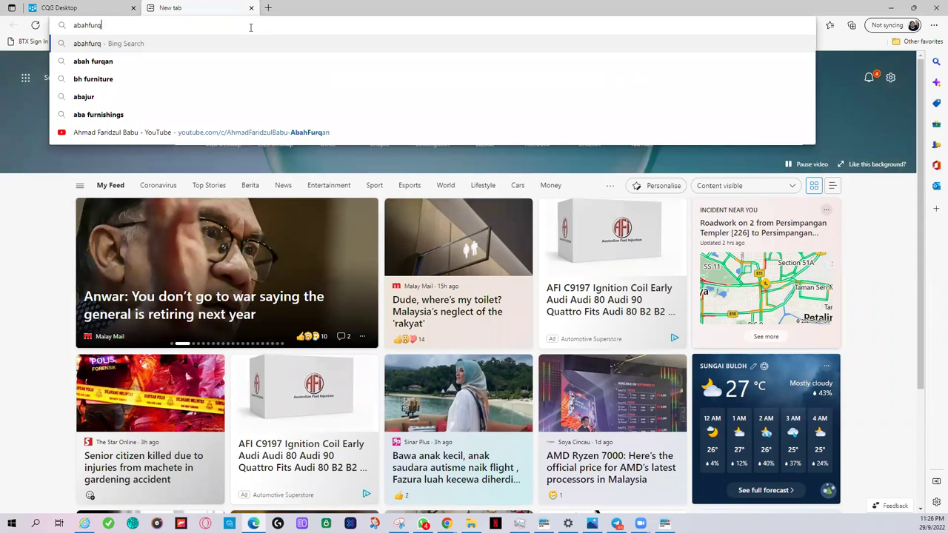
text(an)
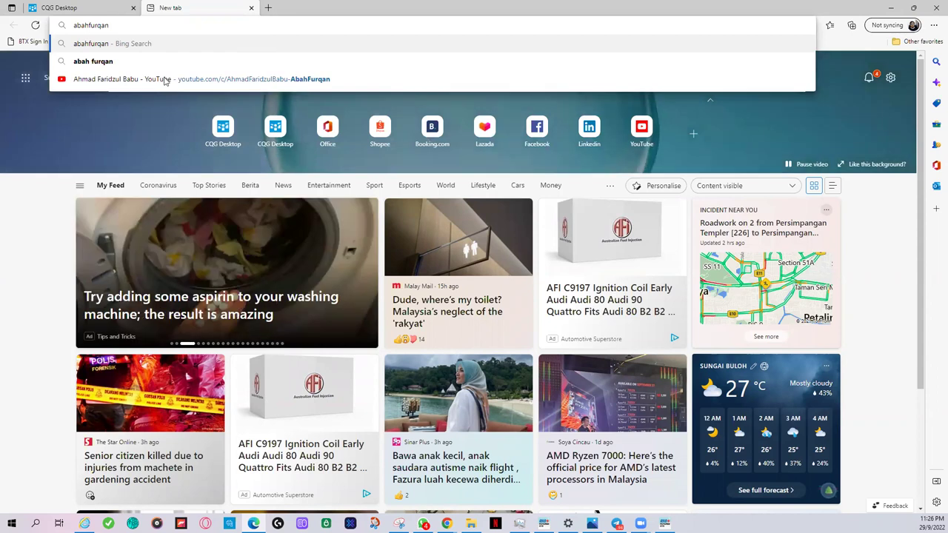
click(236, 82)
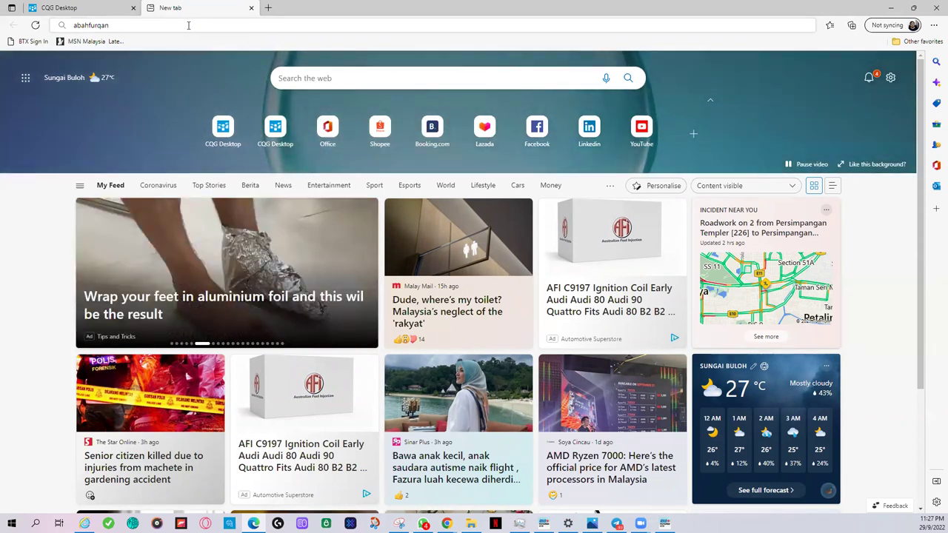
click(188, 26)
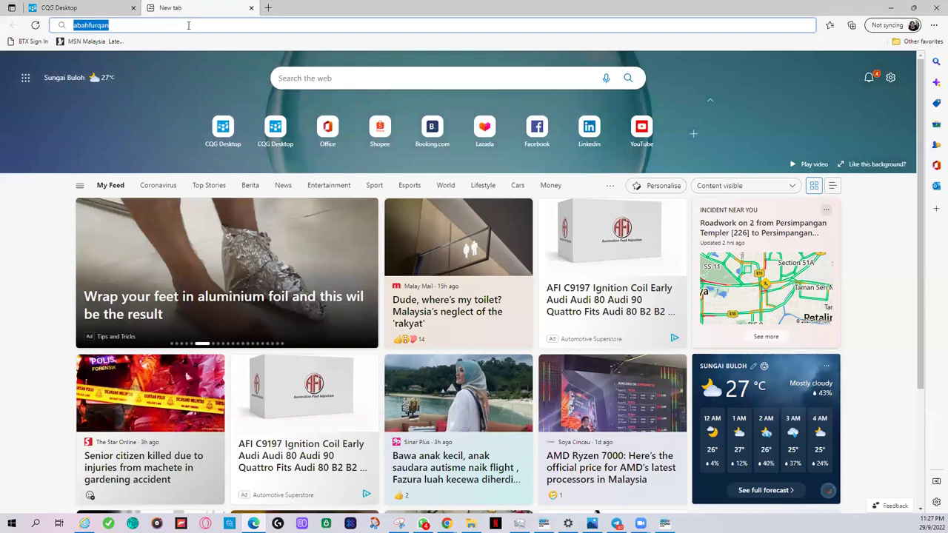
text(abahf)
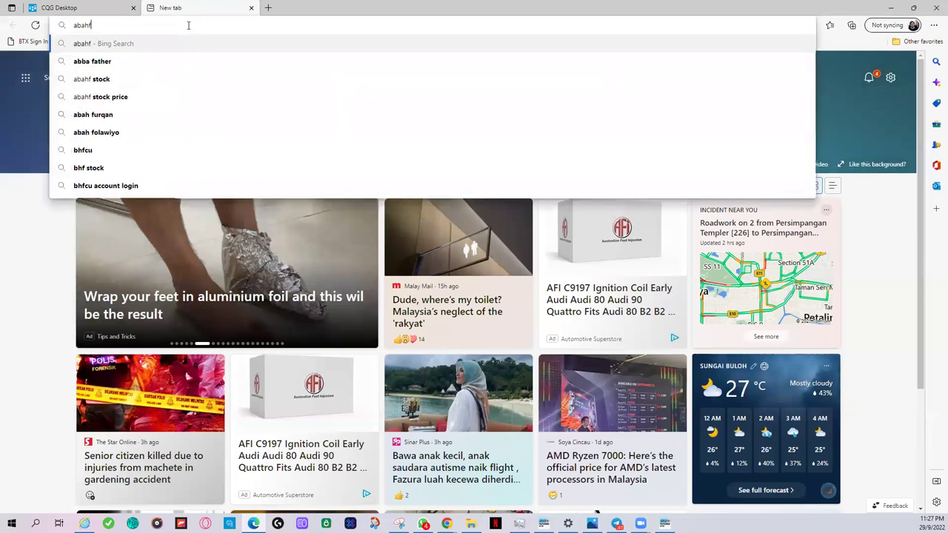
text(urqa)
click(201, 80)
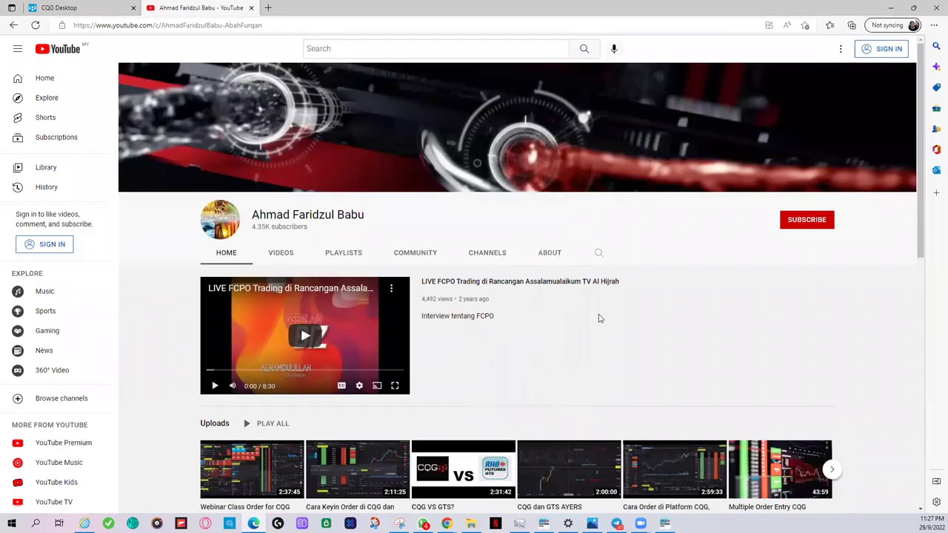
Step: Open the 'Webinar Class Order for CQG & Ayers GTS' video from the channel's uploads
scroll(601, 319, down, 1)
scroll(600, 315, down, 3)
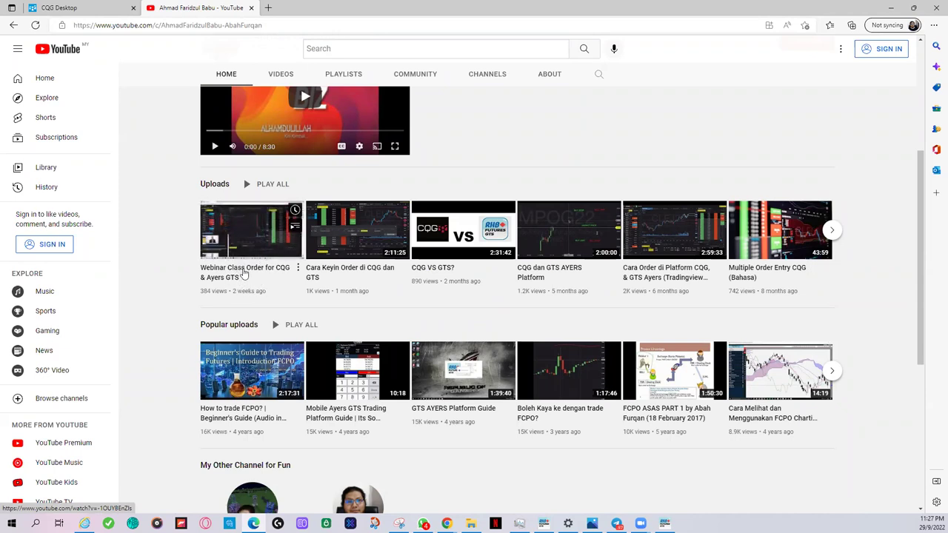
click(298, 268)
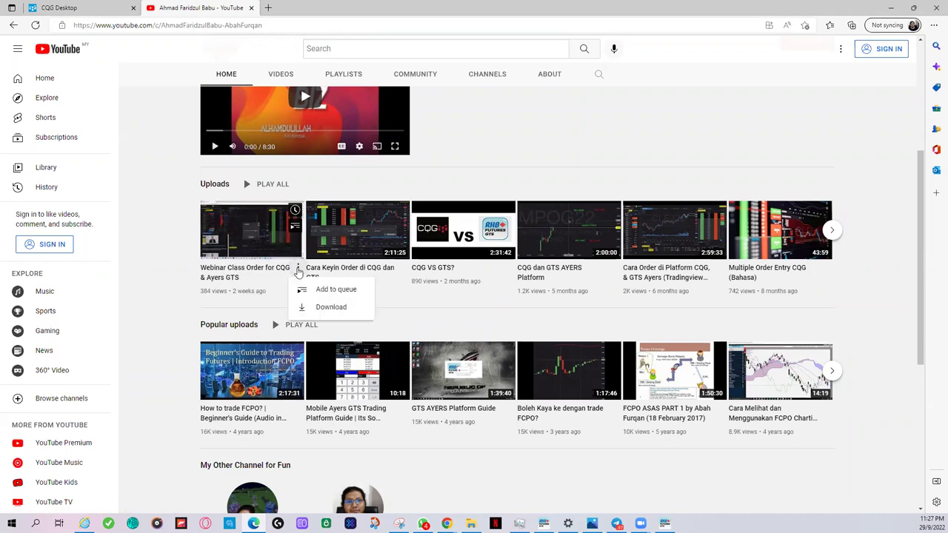
click(243, 269)
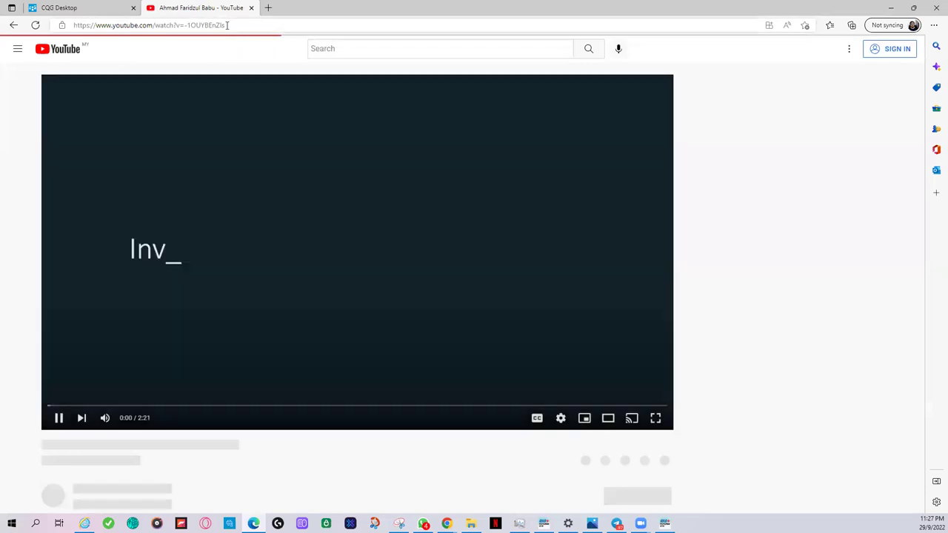
Step: Copy the video's link, pause playback, and switch back to the CQG Desktop tab
click(224, 25)
right_click(227, 27)
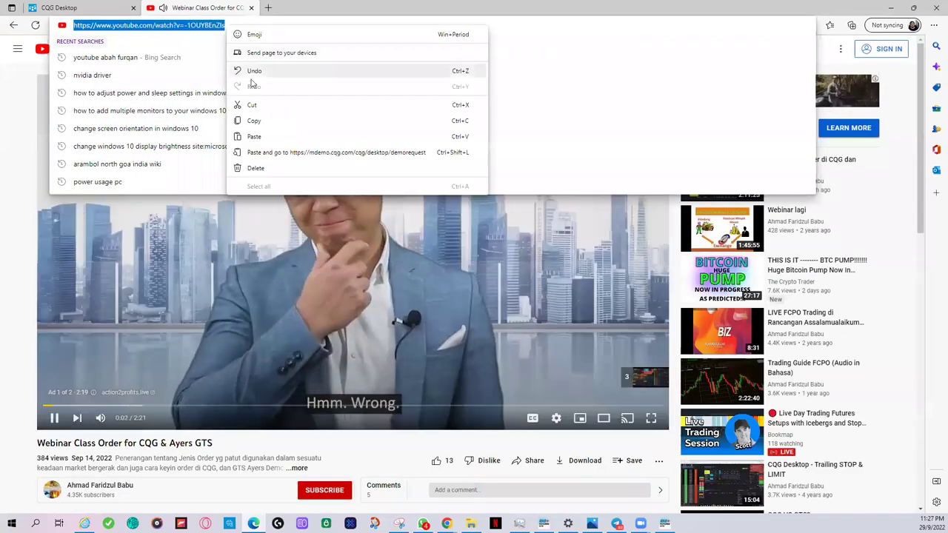
click(254, 121)
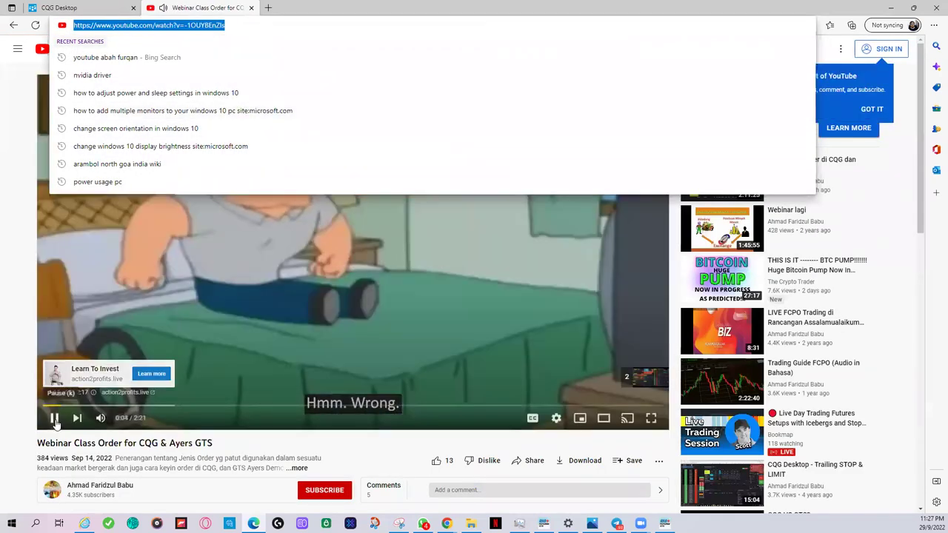
click(54, 419)
click(97, 9)
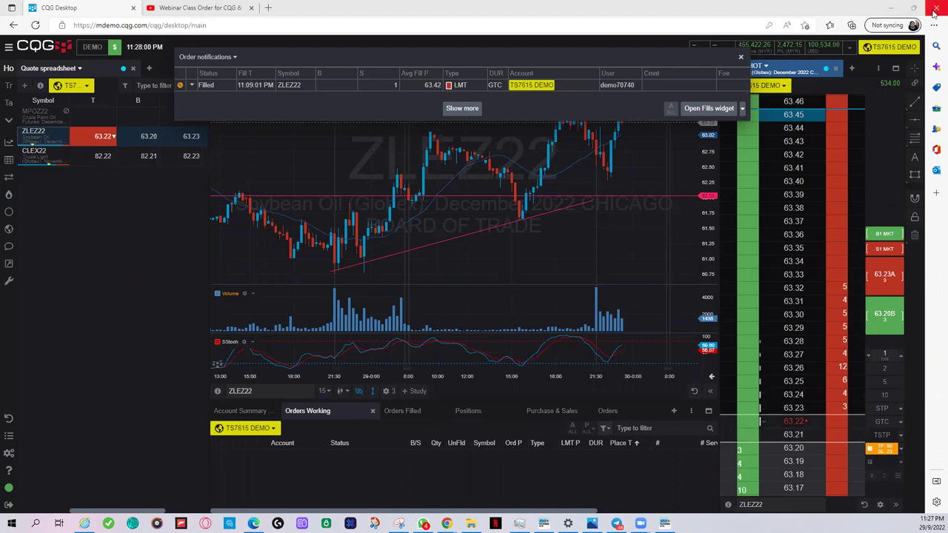
Step: Minimize the Edge window to bring the RHB GTS screen back
click(892, 8)
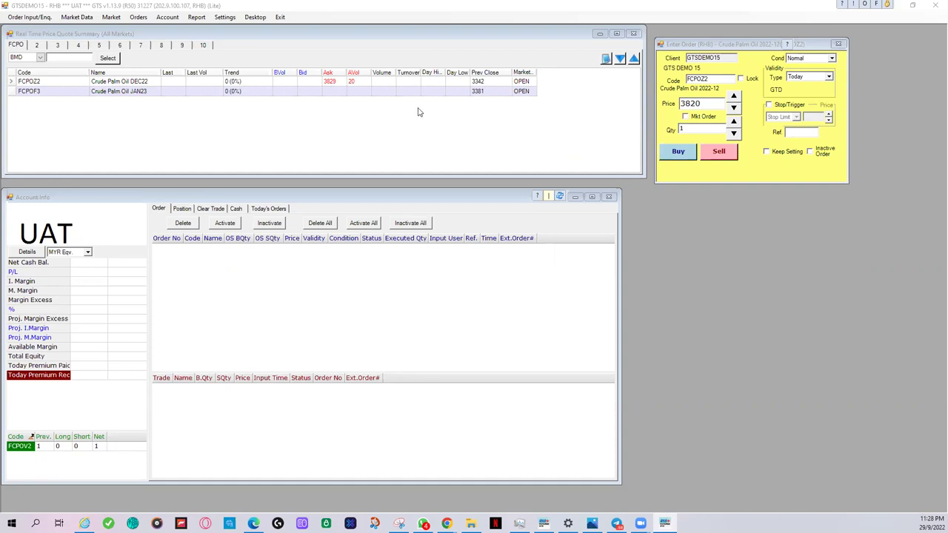
Step: Toggle Mkt Order on and off, then enable the Stop/Trigger stop-limit option on the FCPOZ2 ticket
click(686, 117)
click(686, 117)
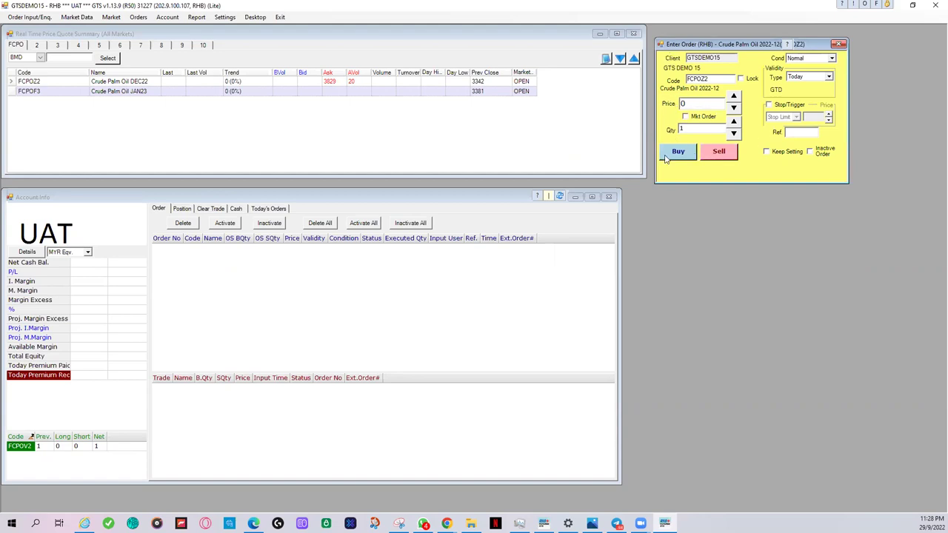
click(769, 105)
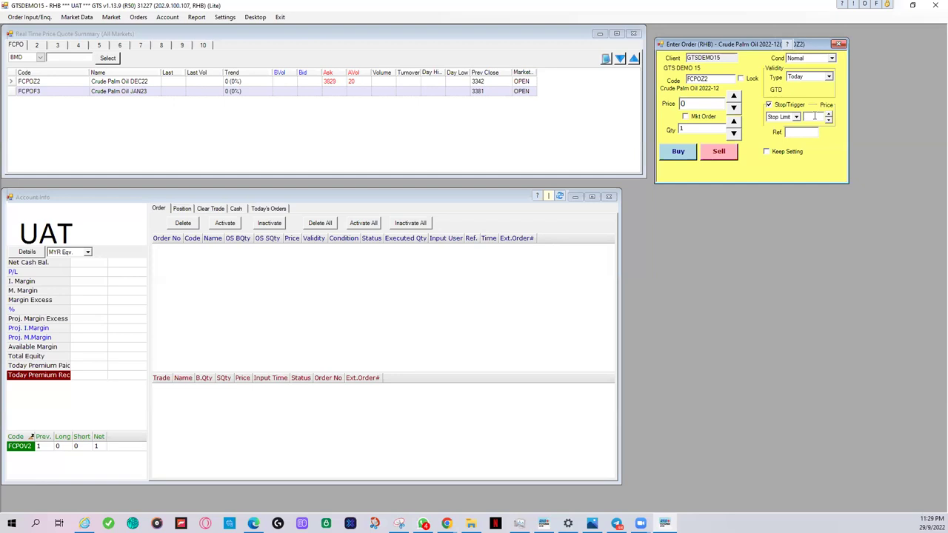
Step: Enter a 3800 trigger price and a 3790 limit price
text(3800)
double_click(702, 105)
text(3)
text(7)
text(90)
Step: Reselect the 3790 limit price and replace it with 3720
double_click(706, 104)
click(713, 103)
drag(714, 104, 682, 104)
click(820, 116)
click(709, 104)
text(3720)
drag(708, 106, 667, 107)
click(709, 103)
Step: Change the trigger price from 3800 to 3860
click(716, 103)
double_click(812, 118)
drag(812, 118, 822, 117)
text(3860)
Step: Change the limit price from 3720 to 3870 and return to the Price field
drag(711, 106, 676, 108)
text(3870)
double_click(818, 115)
double_click(709, 103)
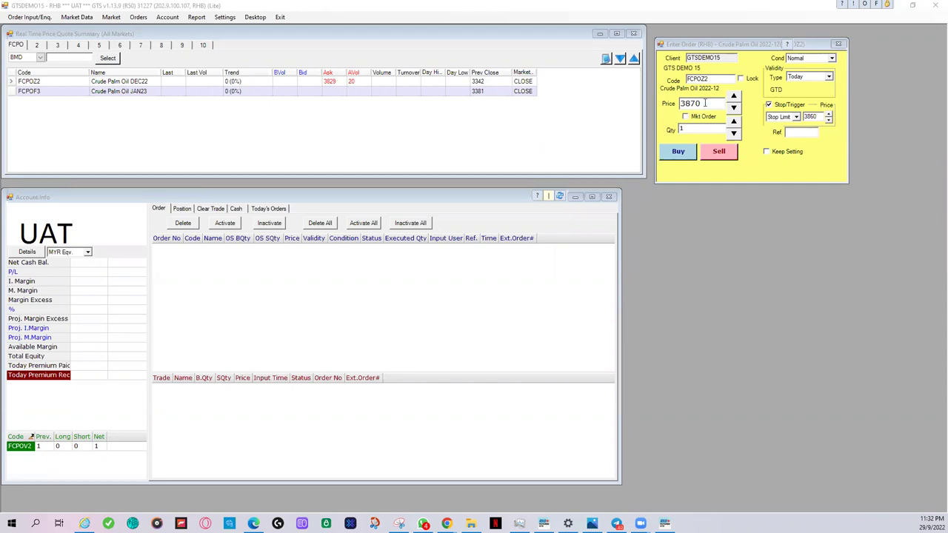
click(704, 103)
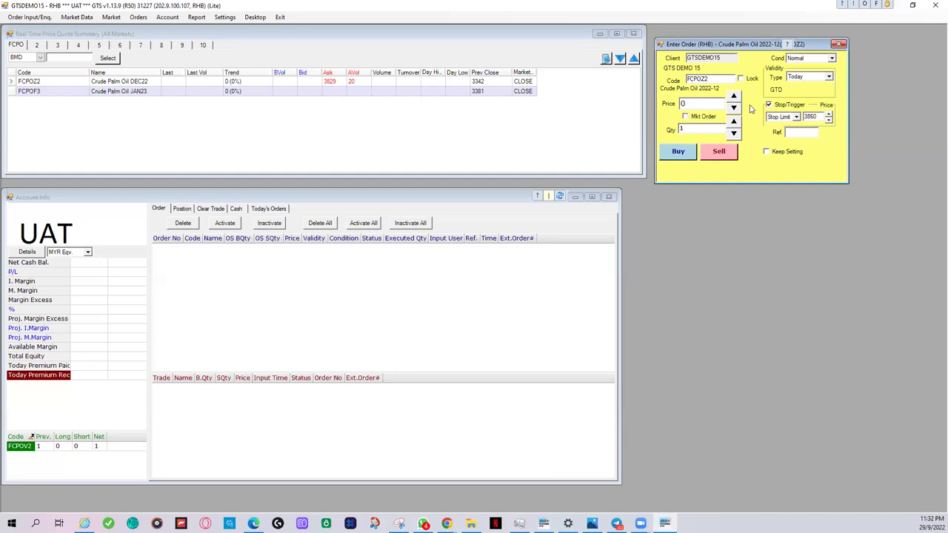
Step: Untick Stop/Trigger and set the order condition to OCO (One Cancels Other)
click(769, 104)
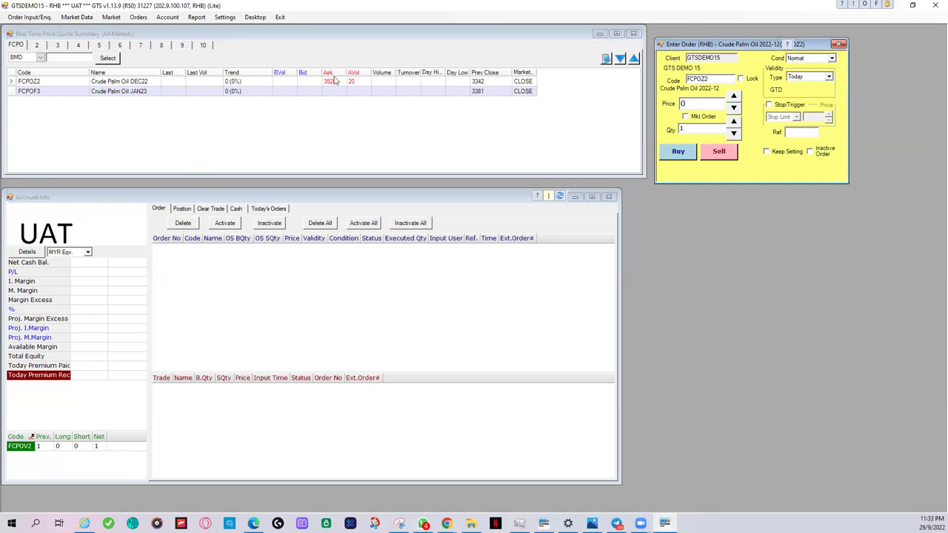
click(811, 59)
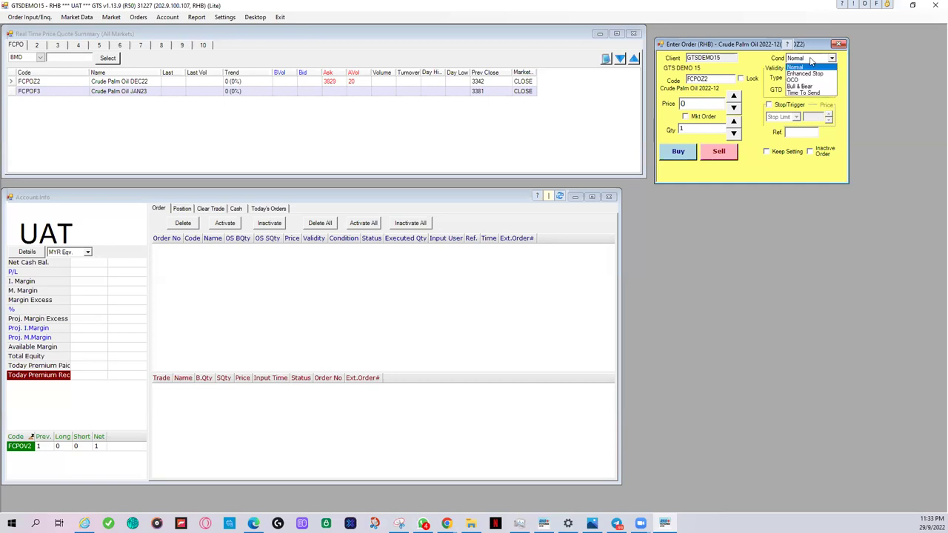
click(804, 83)
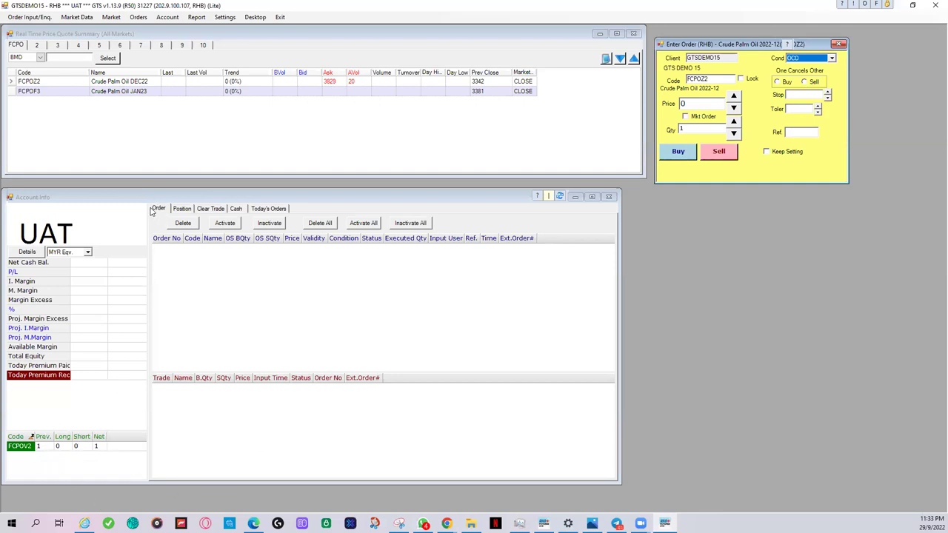
click(180, 210)
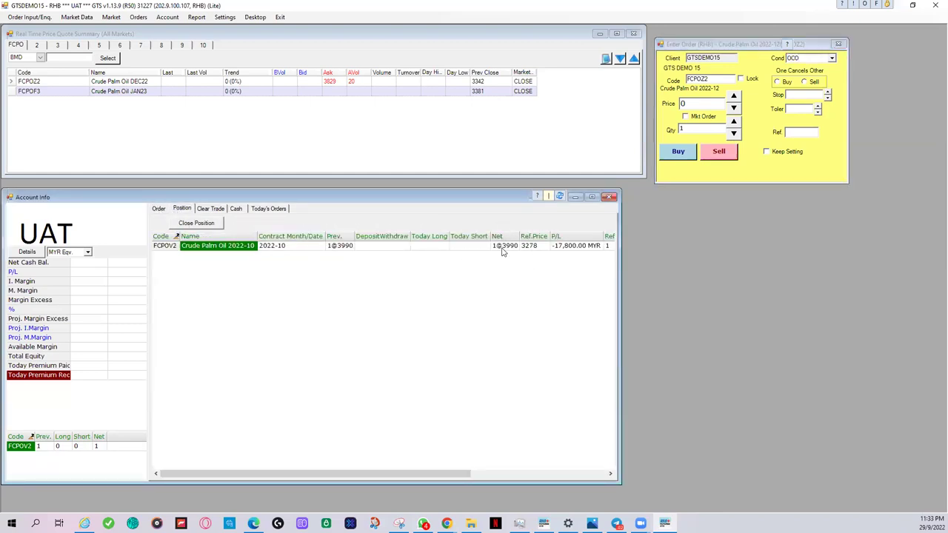
click(160, 211)
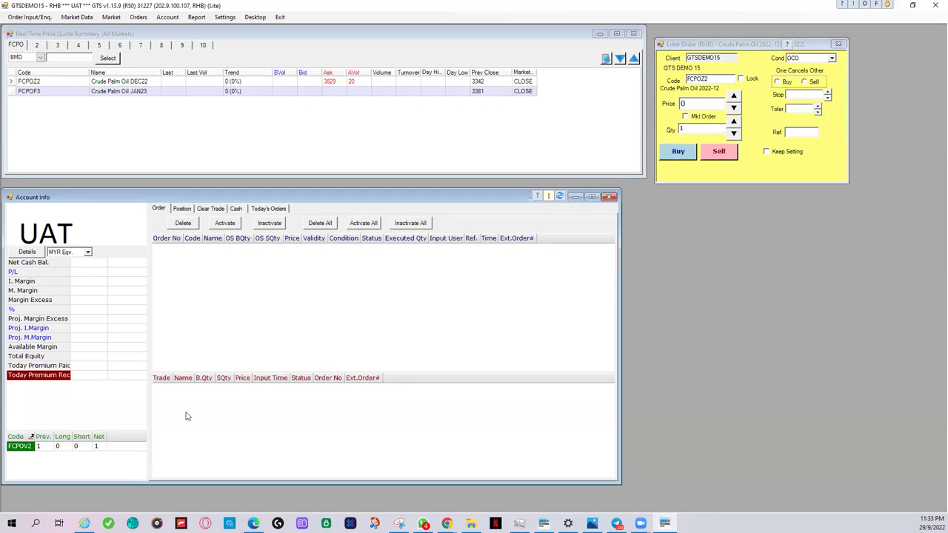
Step: Make the OCO order a Sell with stop price 3790 and tolerance 10
click(809, 83)
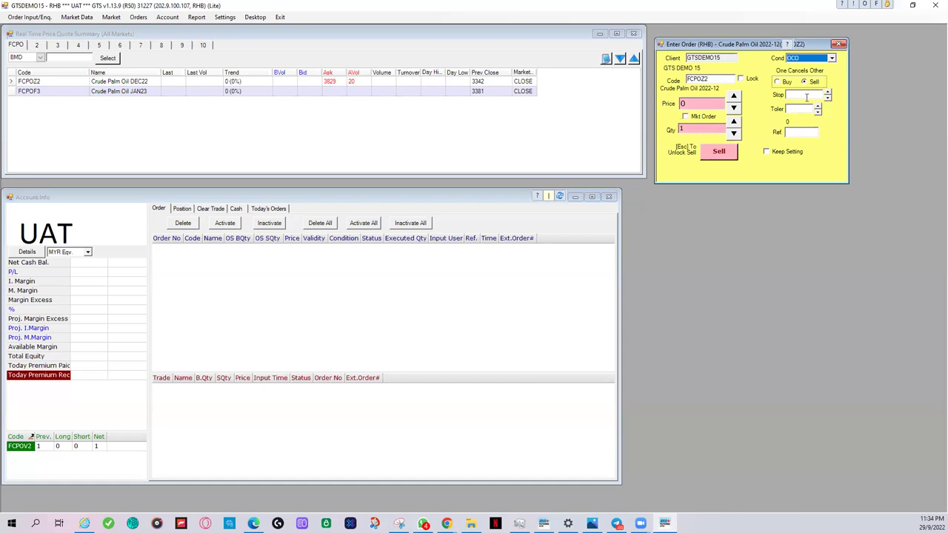
click(803, 95)
text(3790)
click(805, 108)
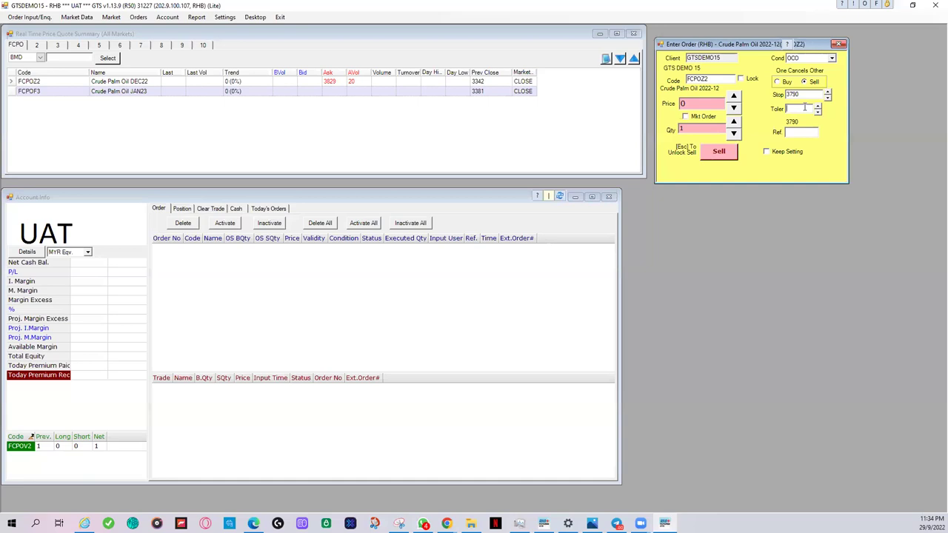
click(830, 59)
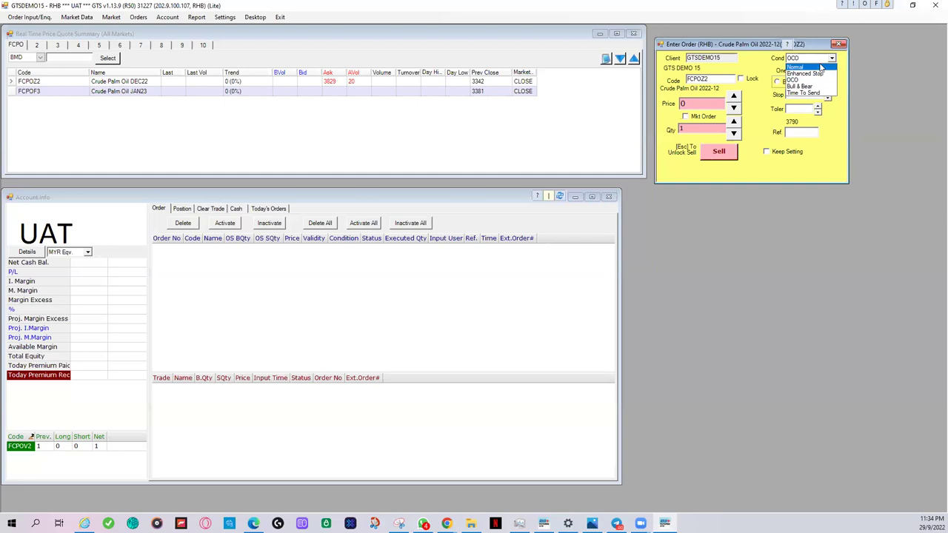
click(830, 60)
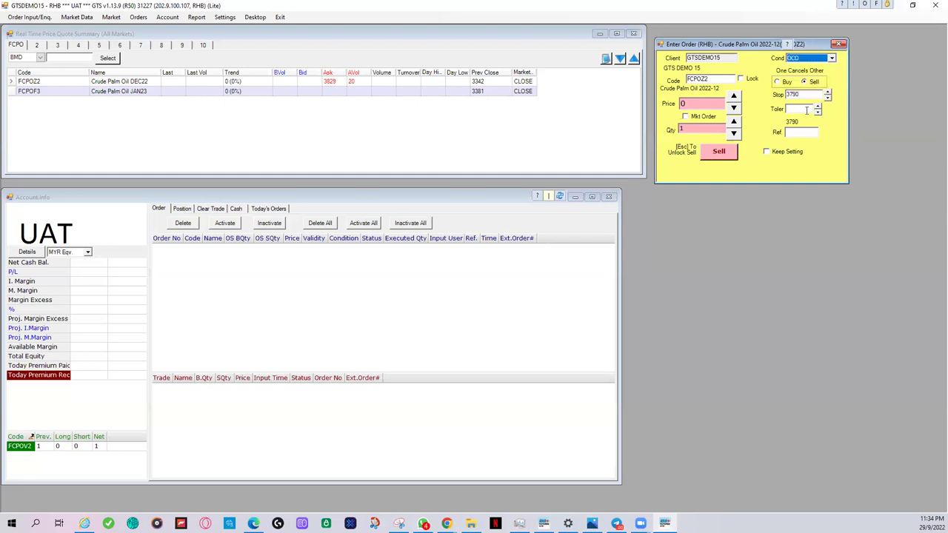
click(809, 110)
click(819, 107)
click(818, 107)
click(819, 107)
click(818, 107)
click(818, 107)
click(819, 107)
Step: Set the order price to 3870 and submit the sell for confirmation
double_click(807, 94)
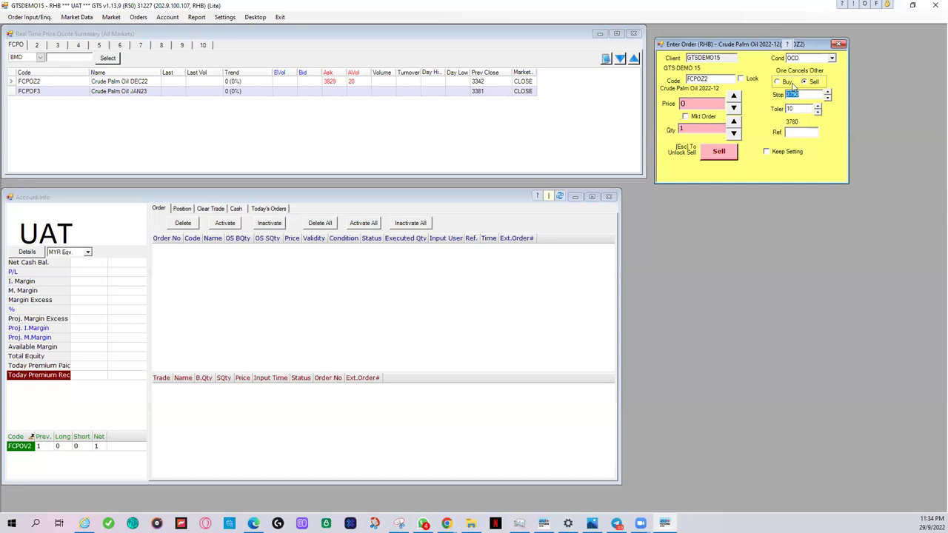
double_click(707, 105)
text(3870)
click(717, 157)
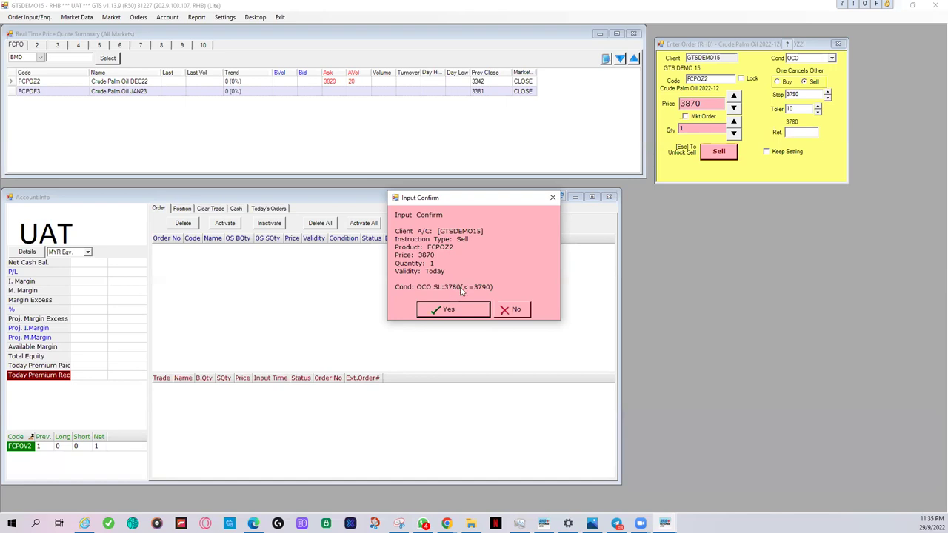
Step: Dismiss the Input Confirm dialog unsent and change the order condition to Bull & Bear
click(555, 198)
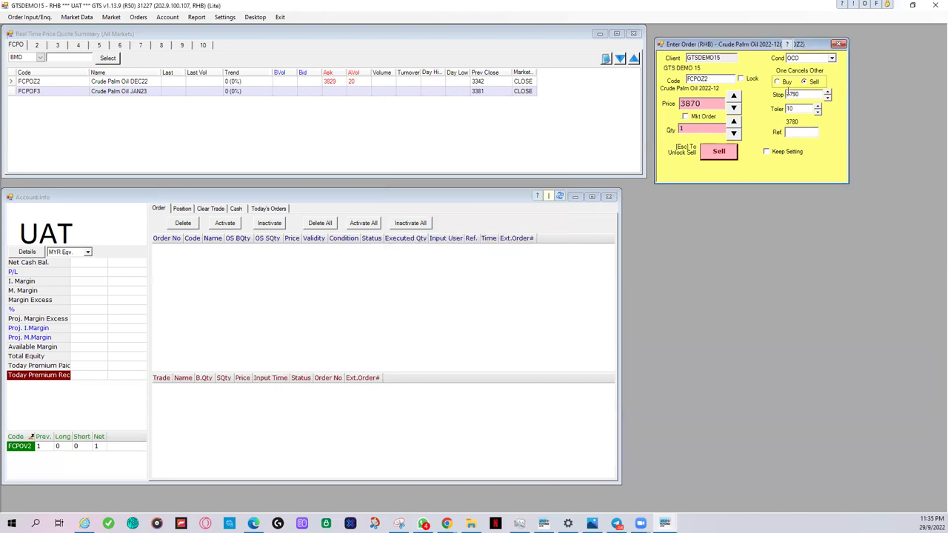
click(832, 59)
click(832, 59)
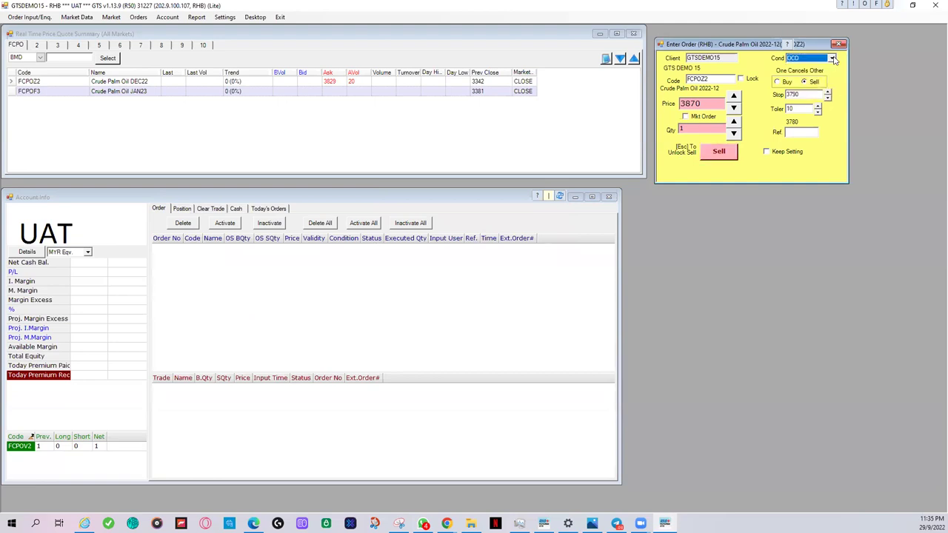
click(832, 60)
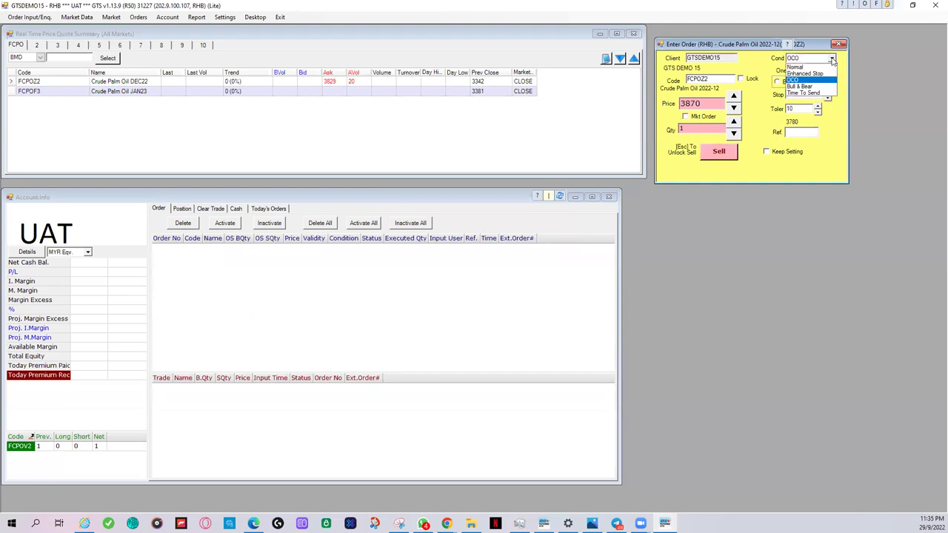
click(801, 86)
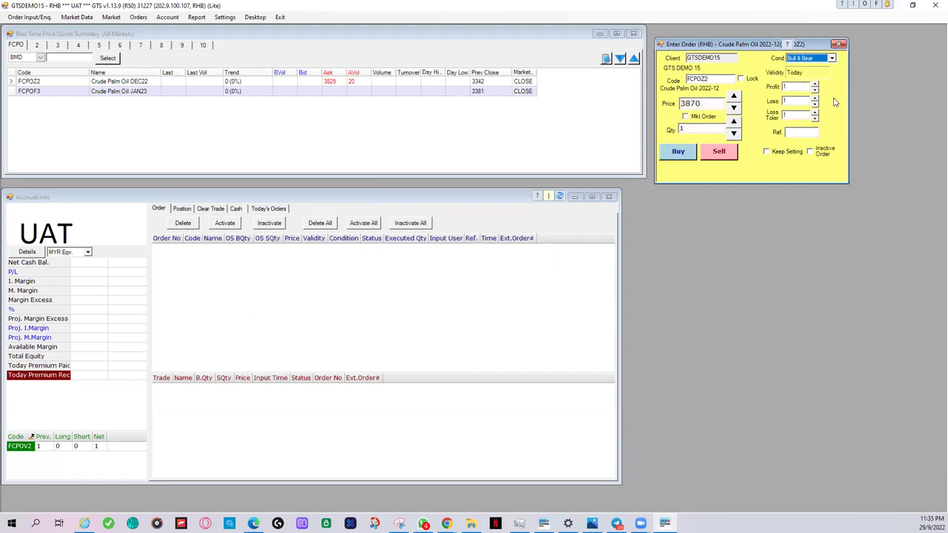
Step: Switch the condition to OCO and back to Bull & Bear, then select the 3870 price
click(819, 59)
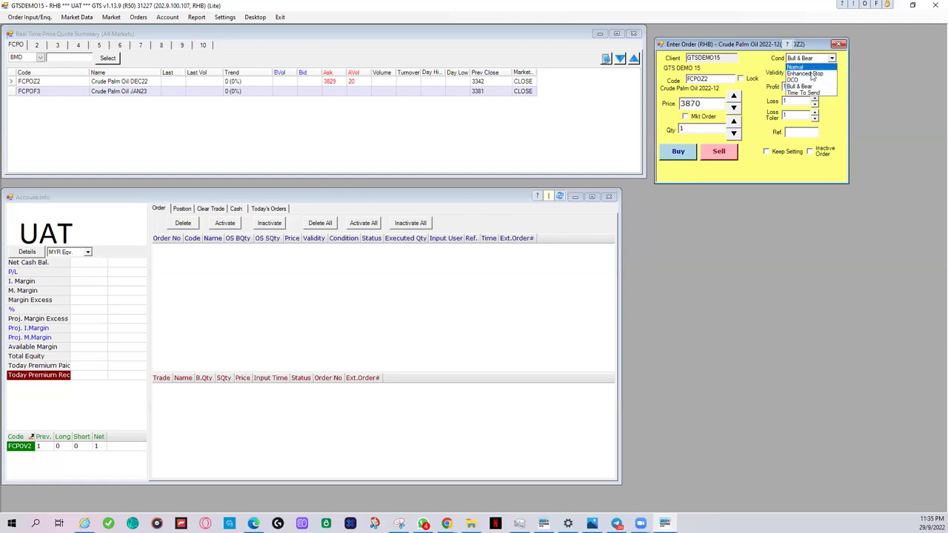
click(811, 79)
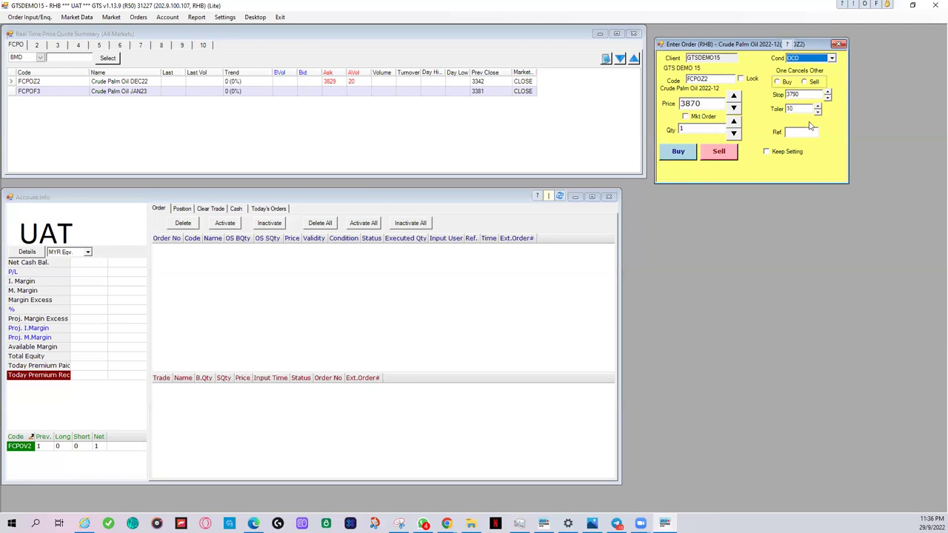
click(832, 59)
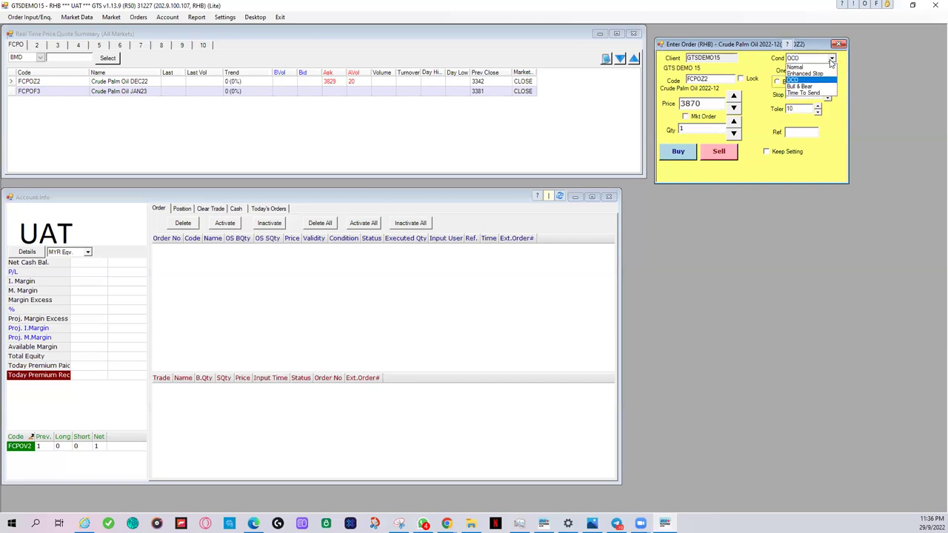
click(806, 84)
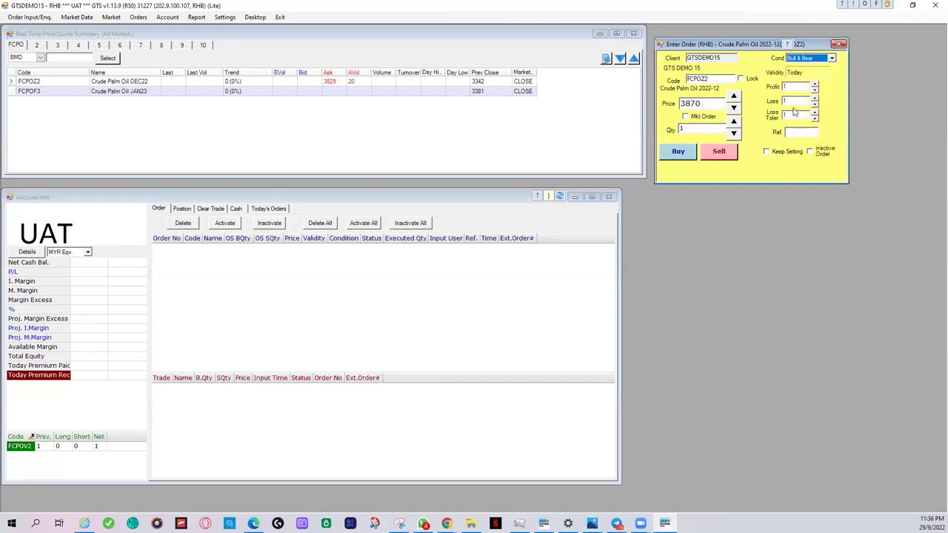
double_click(705, 104)
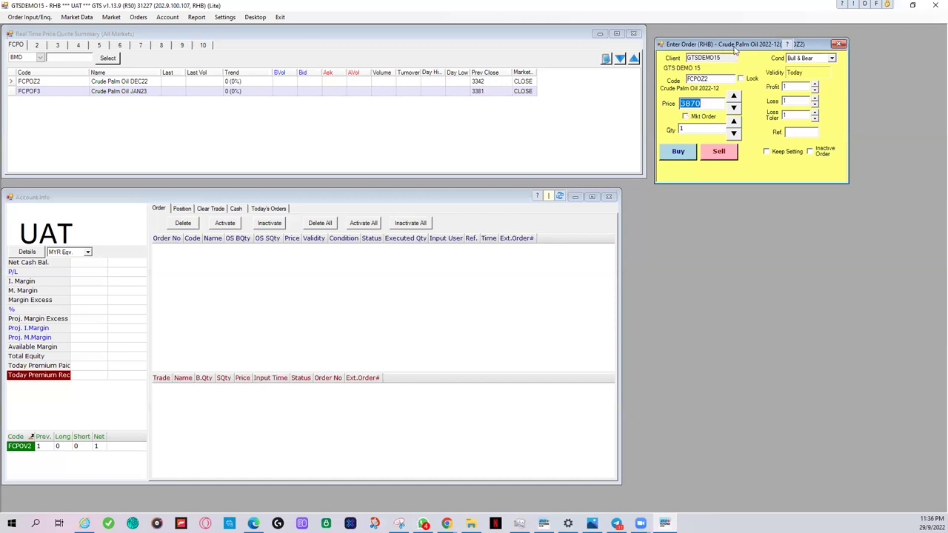
Step: Enter price 3320, profit 50, loss 20, loss tolerance 10, and submit as a Buy
click(709, 106)
drag(711, 103, 655, 111)
text(3320)
click(809, 86)
text(50)
click(794, 101)
text(20)
key(Tab)
click(815, 113)
click(798, 133)
click(680, 153)
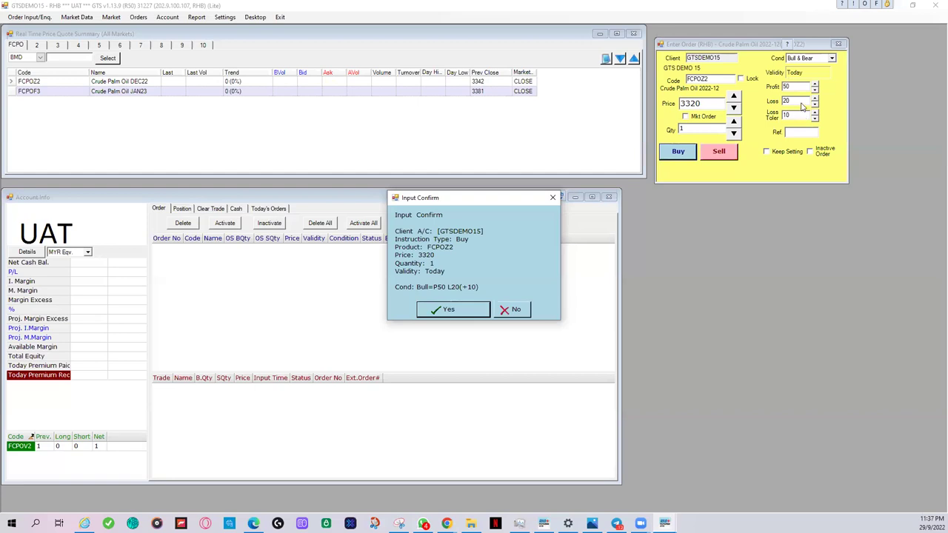
Step: Confirm the buy order and dismiss the market-paused rejection error
click(460, 309)
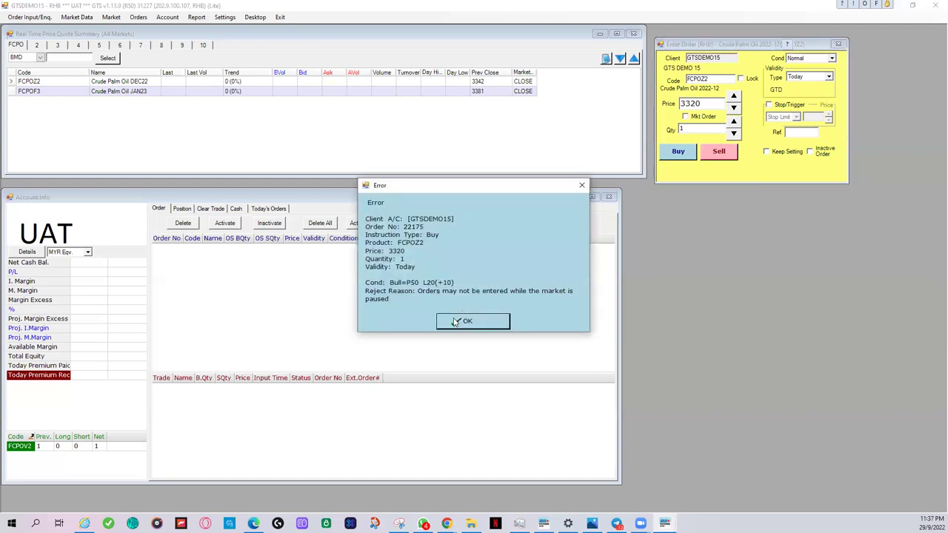
click(457, 321)
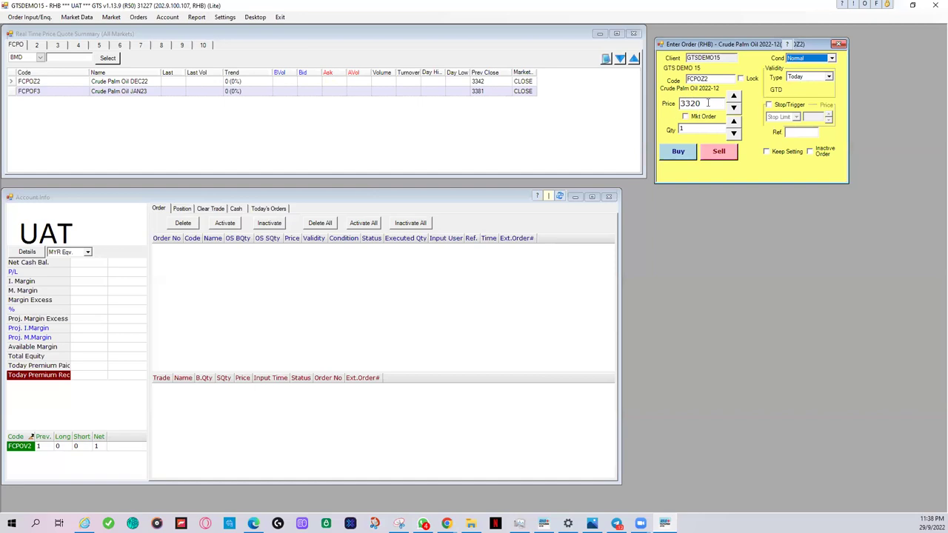
Step: Toggle Mkt Order on and off, then enable the Stop/Trigger option with price 0
double_click(705, 105)
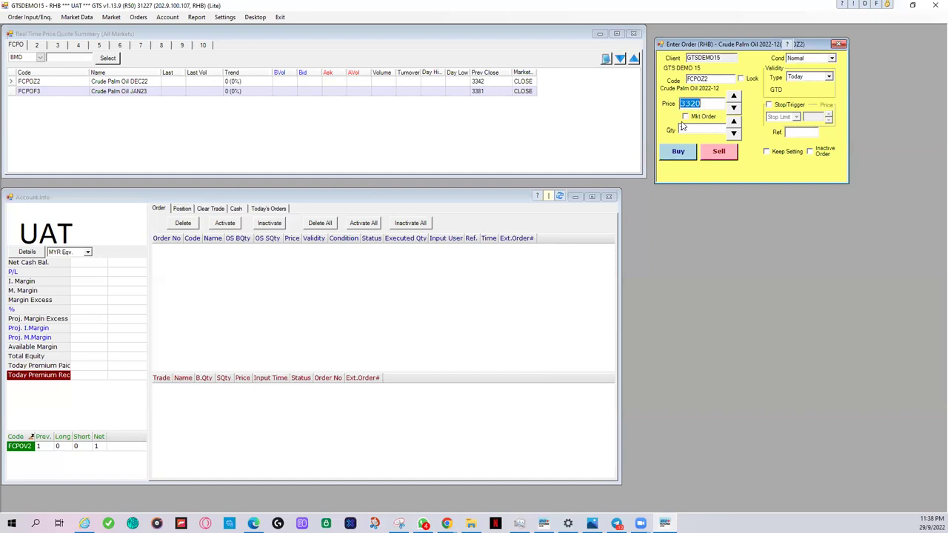
click(707, 104)
click(685, 117)
click(685, 117)
click(769, 106)
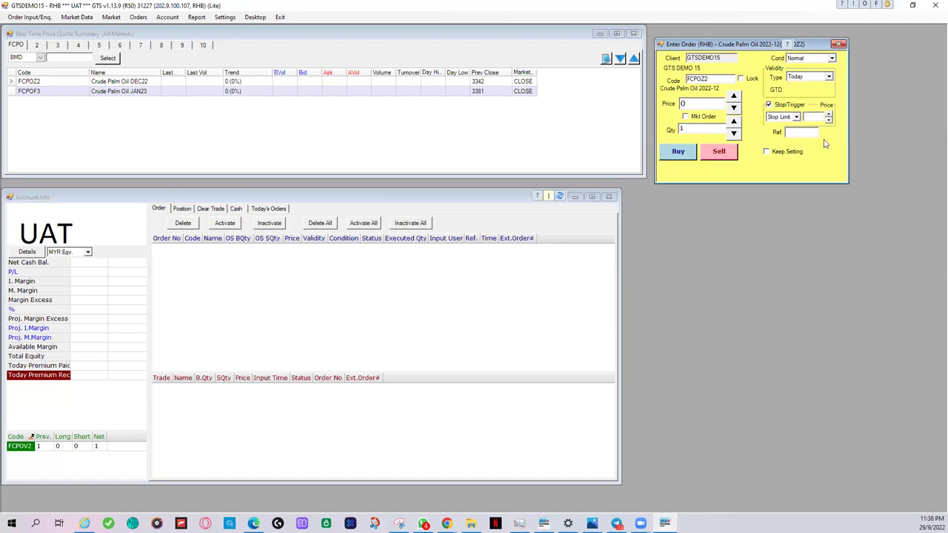
double_click(685, 103)
Step: Switch to the OCO condition and inspect its stop price and tolerance 10 fields
click(833, 60)
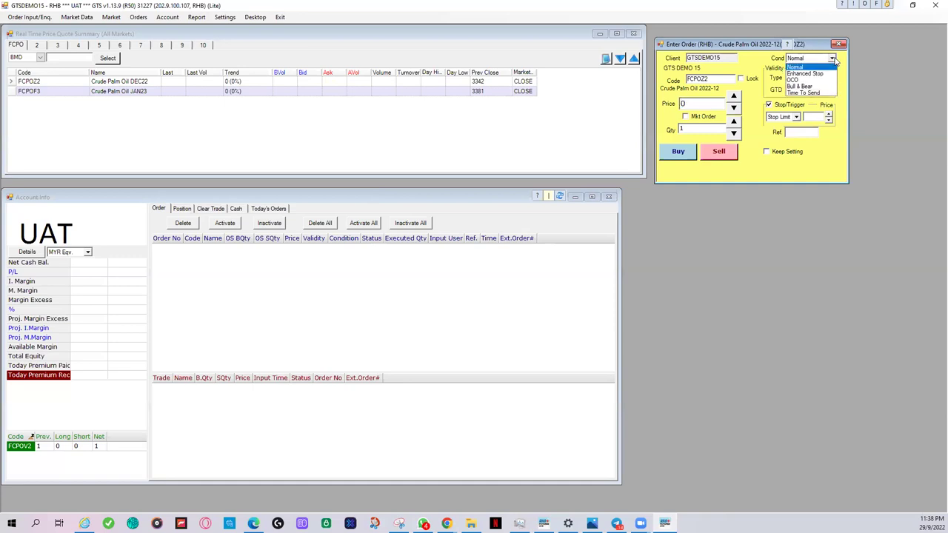
click(812, 80)
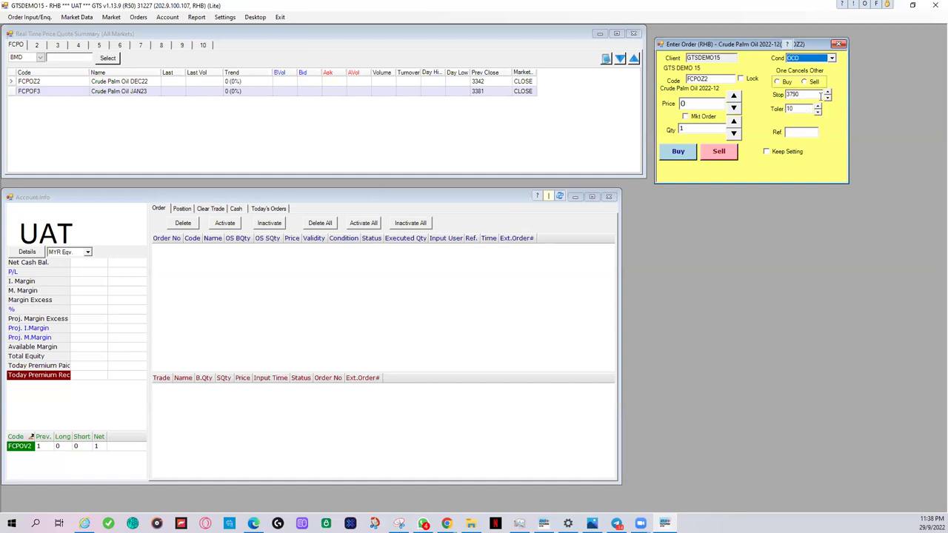
double_click(803, 109)
key(shift+Tab)
click(696, 103)
Step: Switch to Bull & Bear and inspect its price, profit, loss and loss tolerance fields
click(792, 59)
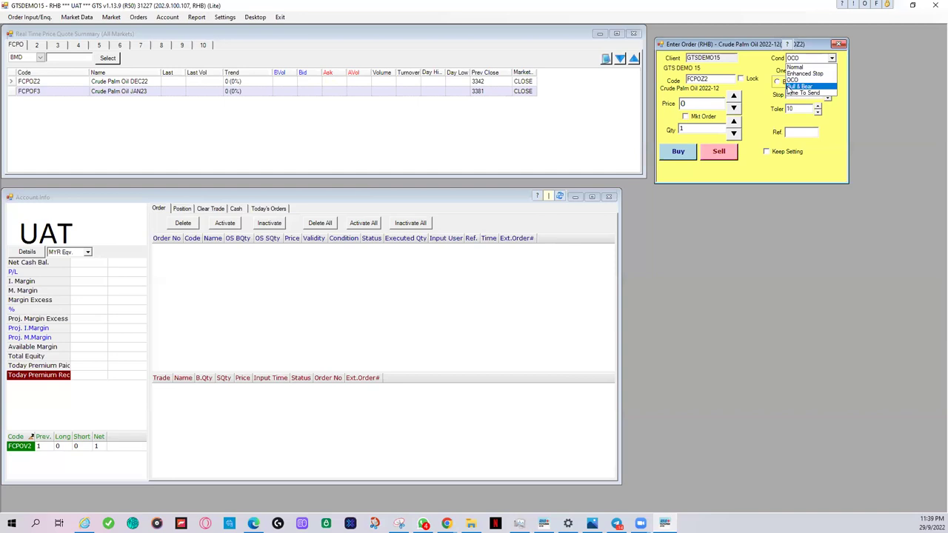
click(798, 86)
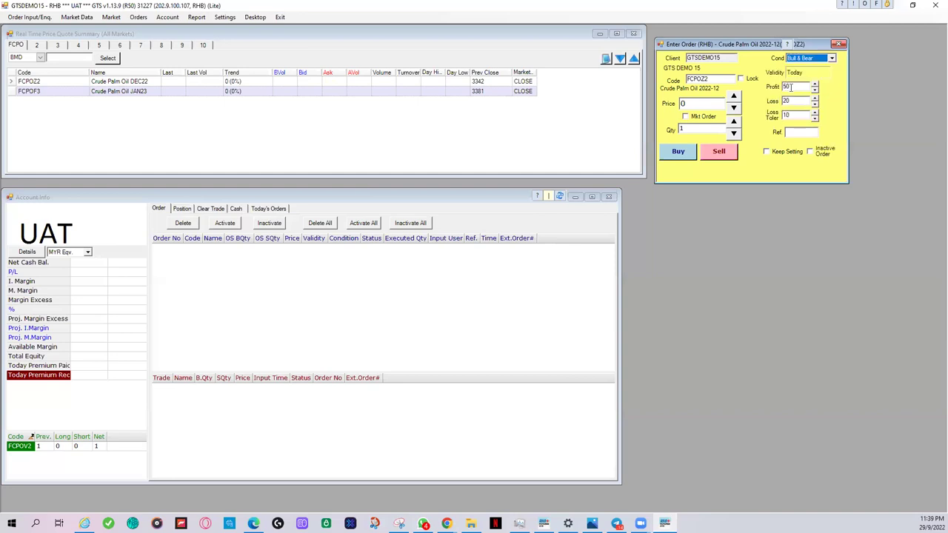
click(709, 105)
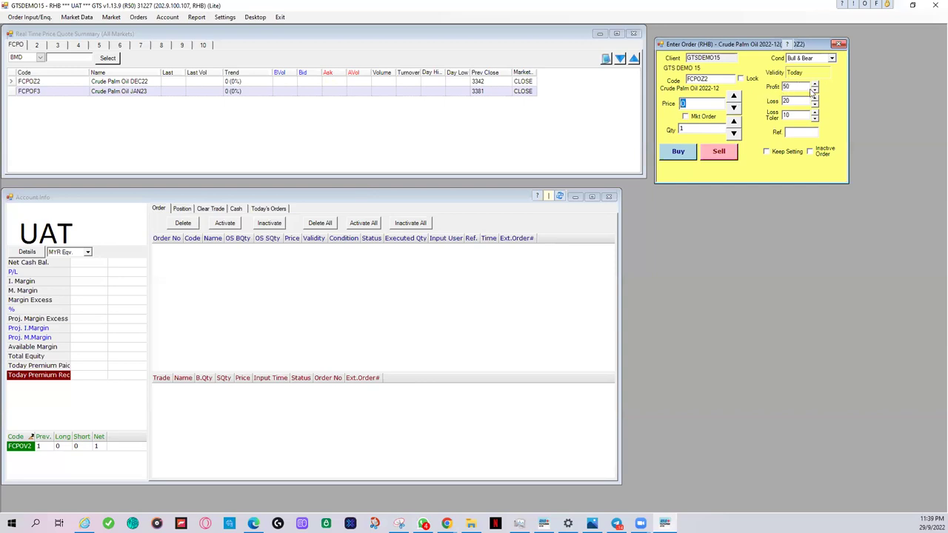
click(793, 86)
click(801, 102)
click(801, 113)
Step: Return the condition to Normal and untick Stop/Trigger
click(832, 58)
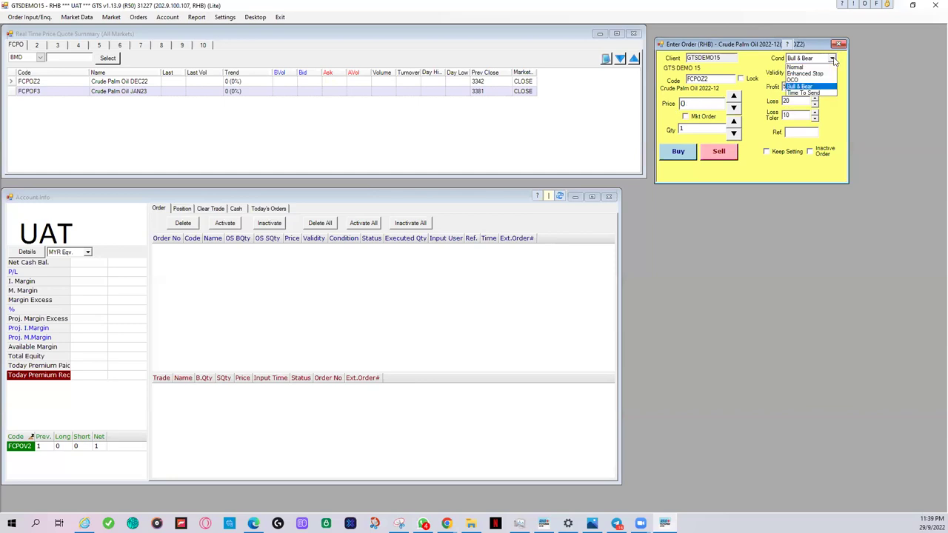
click(795, 66)
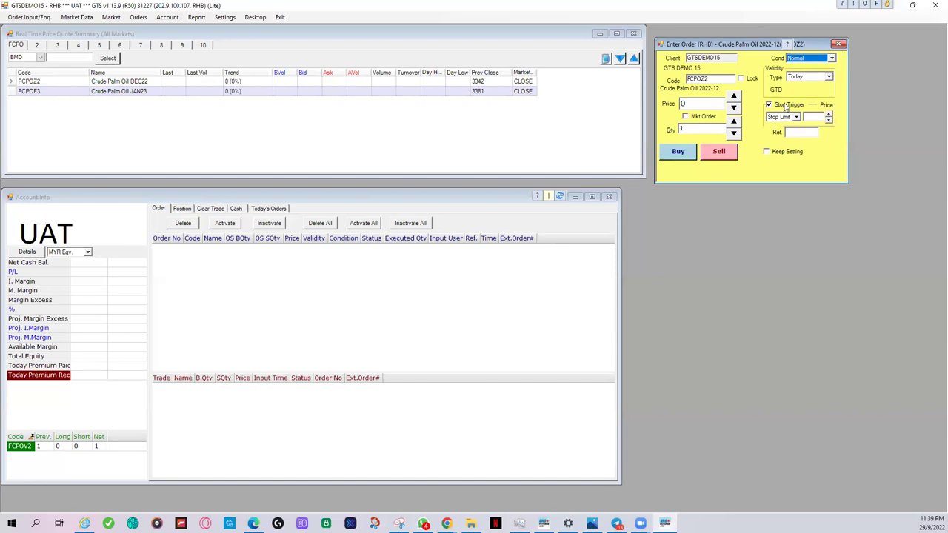
click(768, 105)
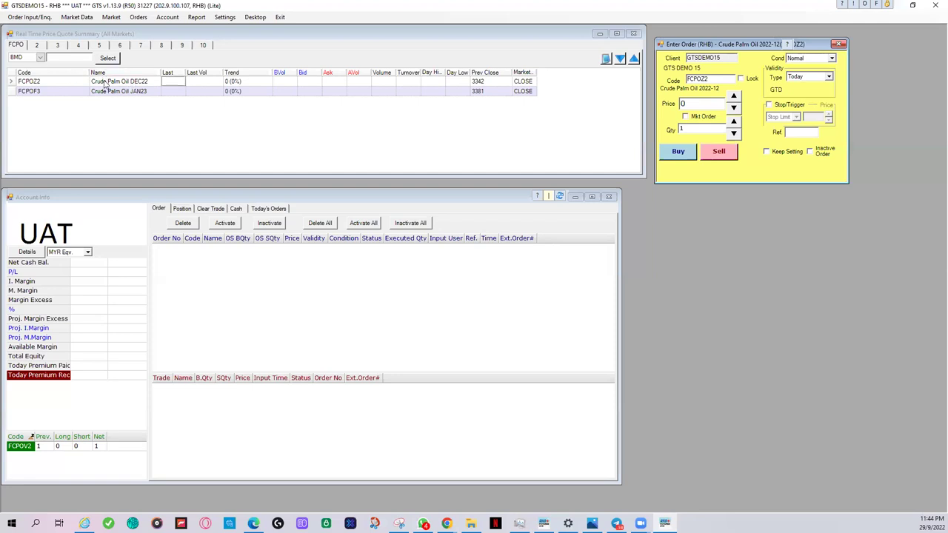
Step: Open a NextView technical chart for FCPOZ2, postpone the Java update, place it right and search
right_click(105, 83)
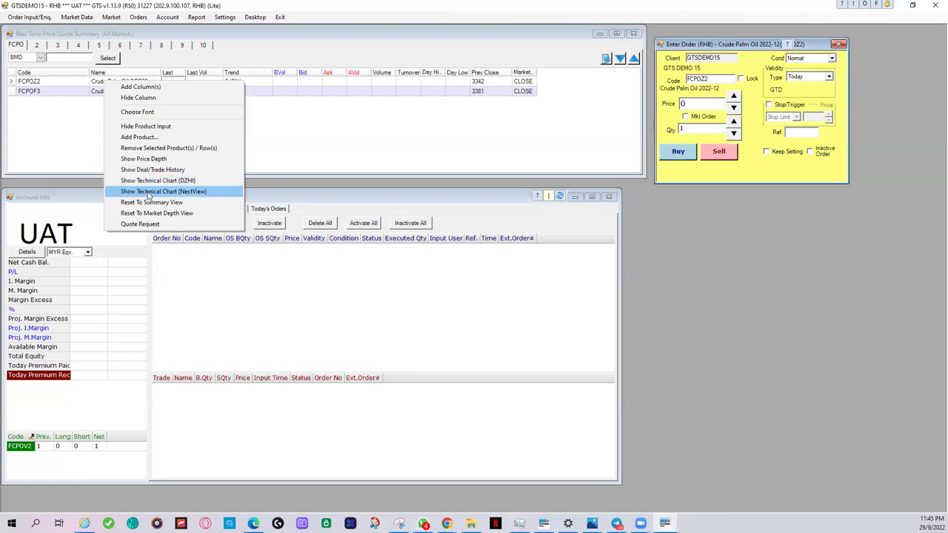
click(149, 192)
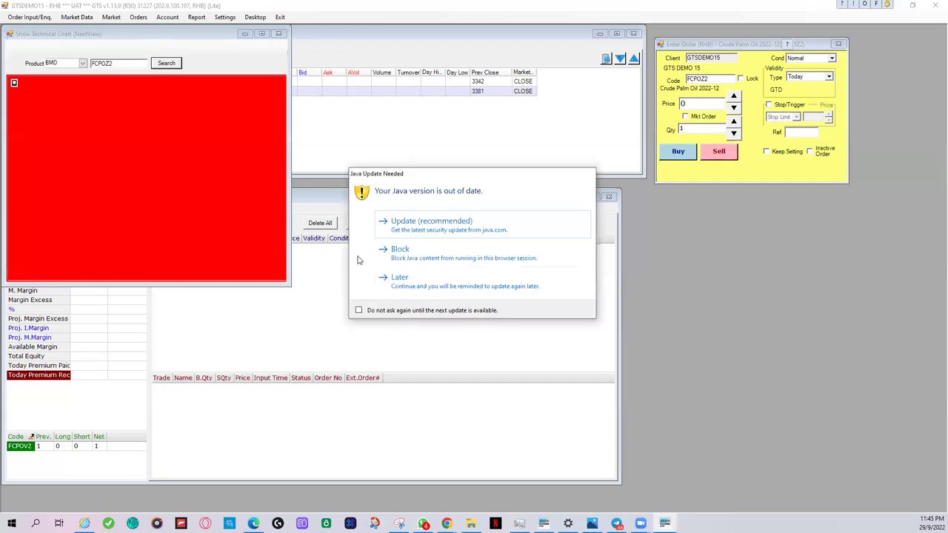
click(398, 278)
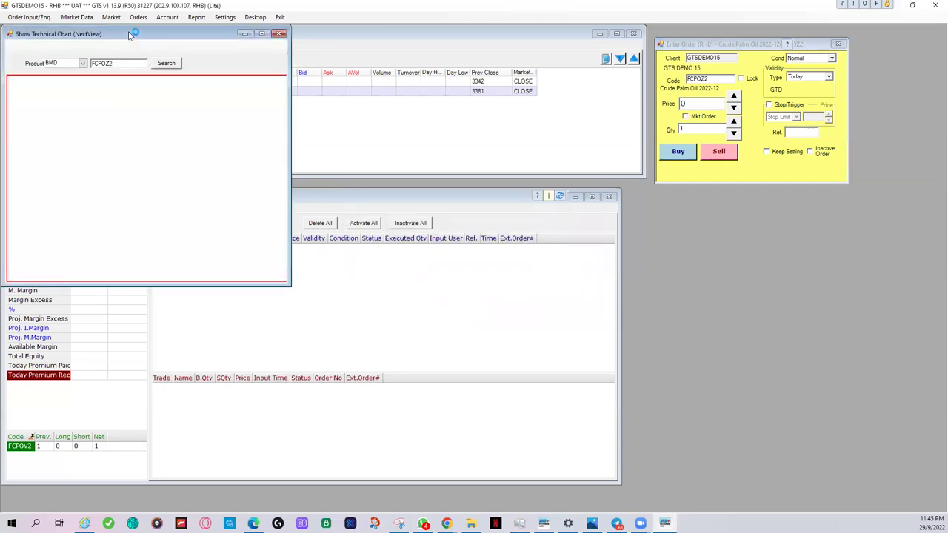
drag(131, 37, 631, 74)
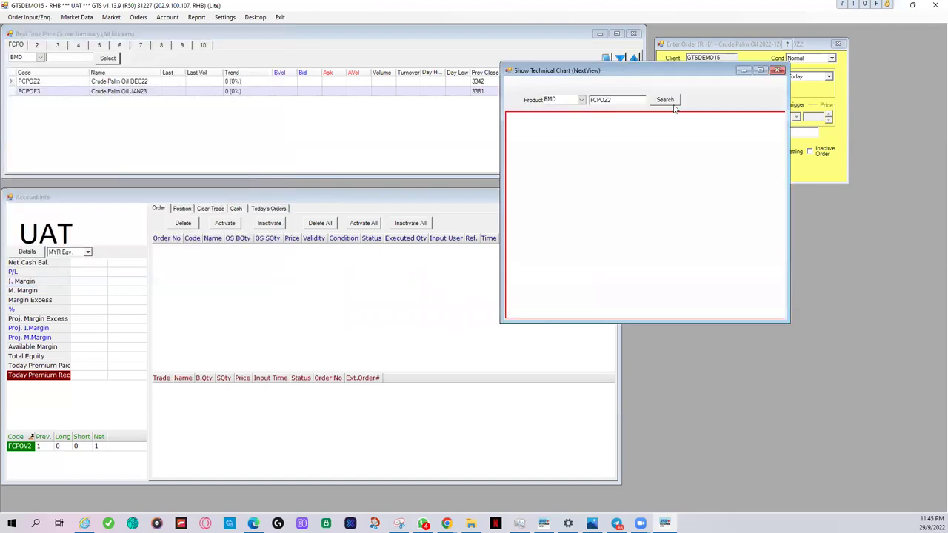
click(672, 103)
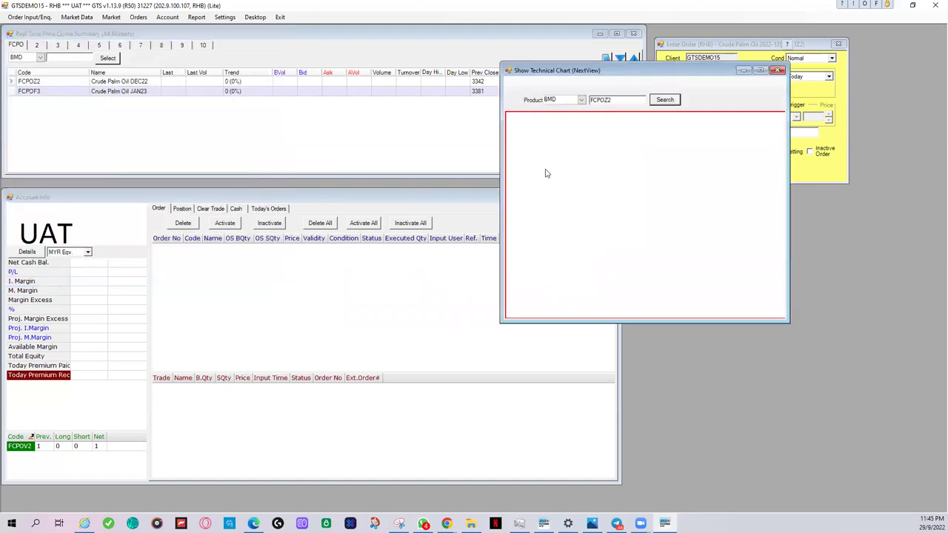
Step: Open a DZH technical chart for FCPOZ2, then enlarge it and shift its window to the right
right_click(112, 83)
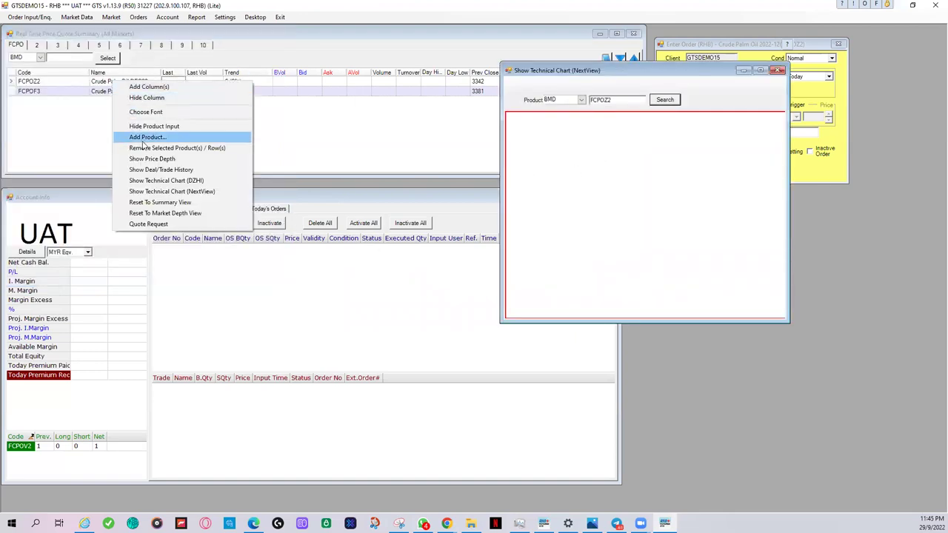
click(156, 182)
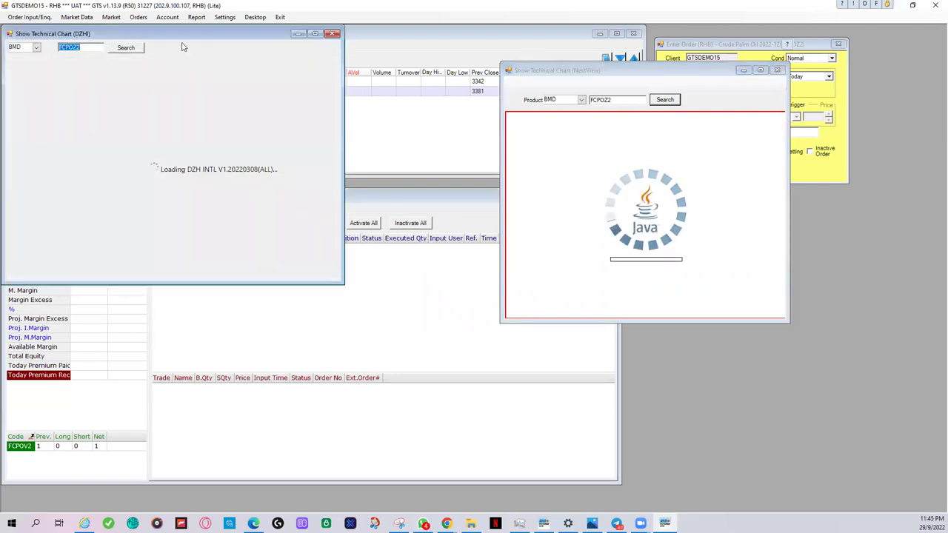
drag(176, 33, 197, 117)
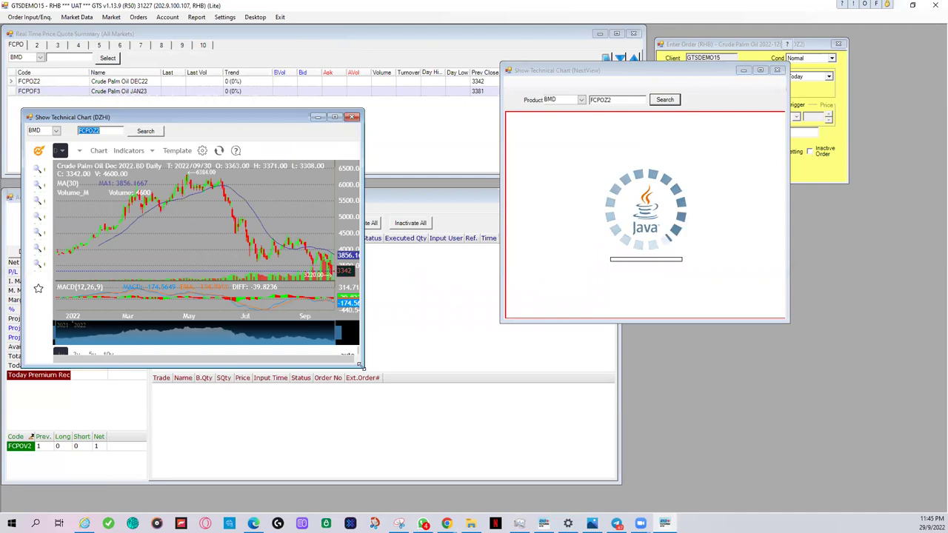
drag(361, 365, 468, 461)
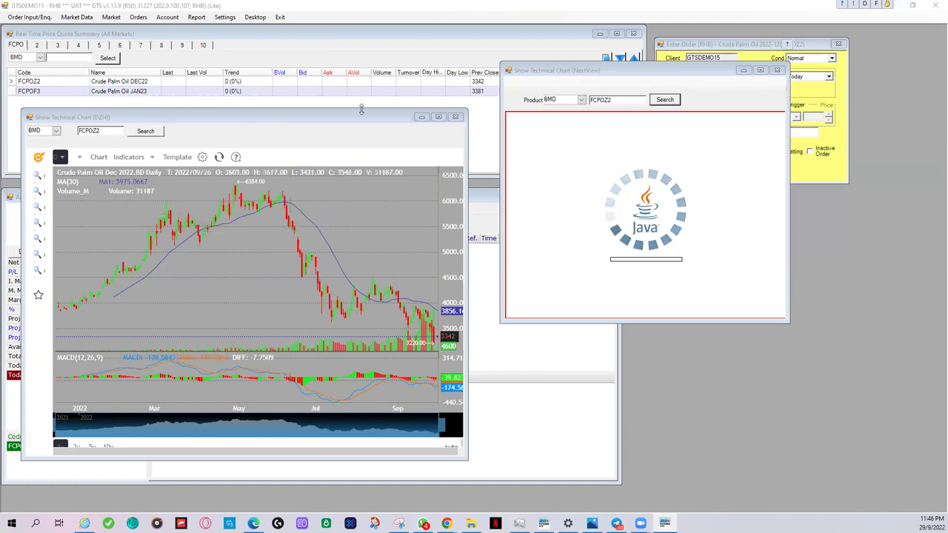
drag(380, 121, 602, 113)
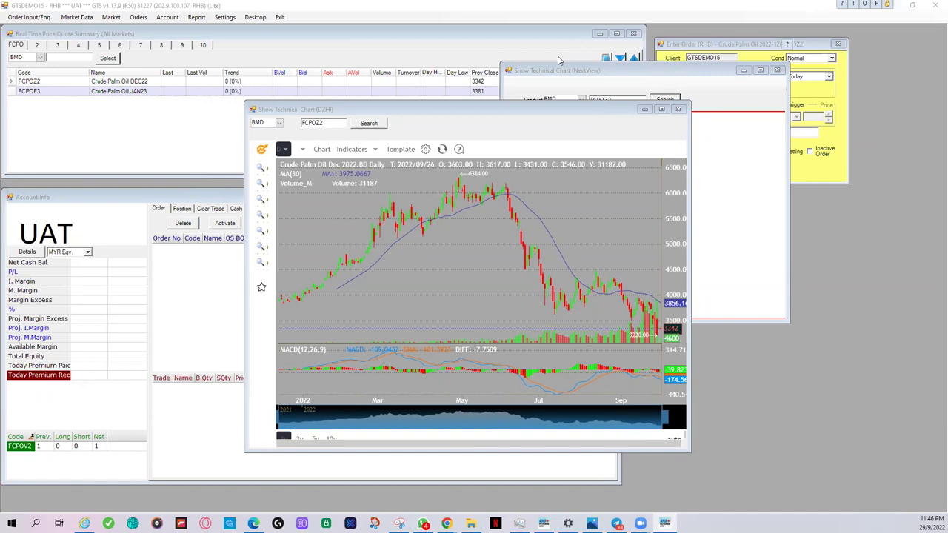
drag(494, 110, 460, 121)
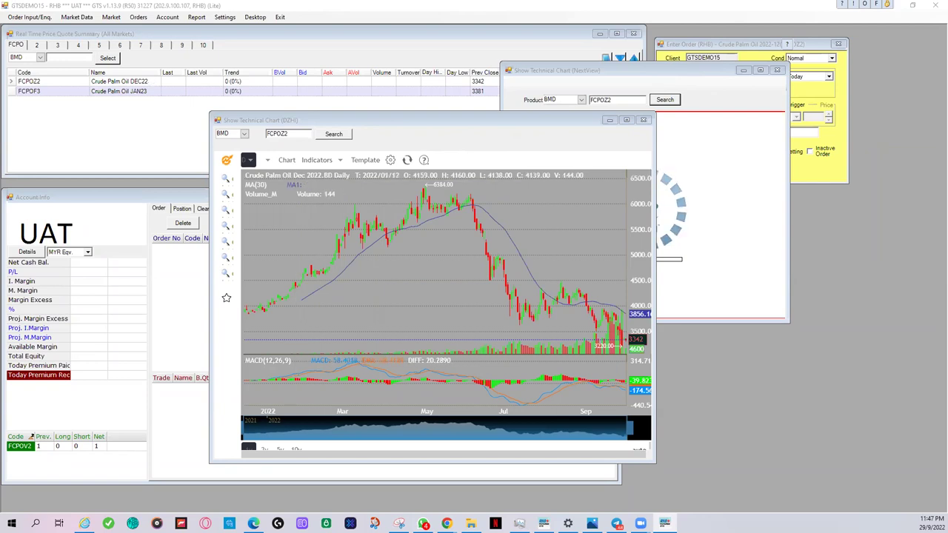
Step: Bring the NextView FCPOZ2 chart window to the front and enlarge it
click(614, 414)
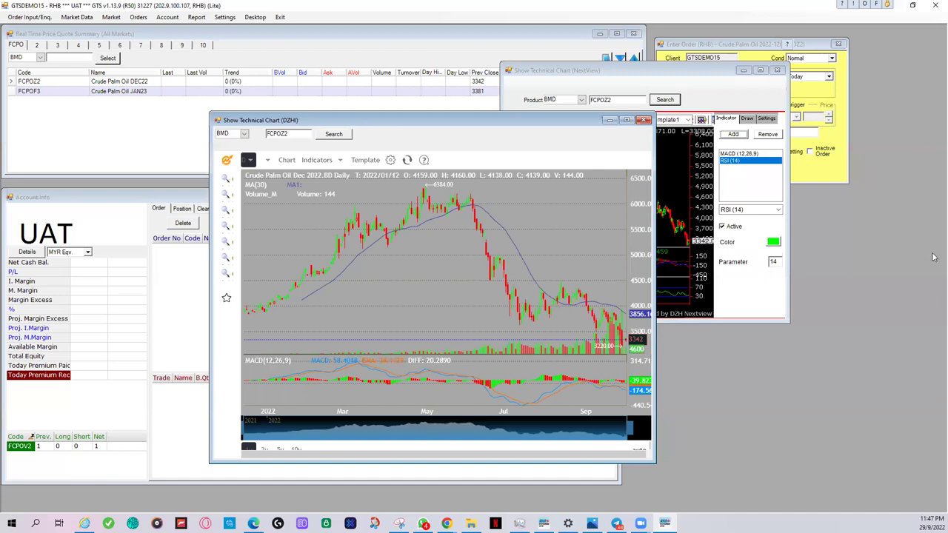
click(635, 69)
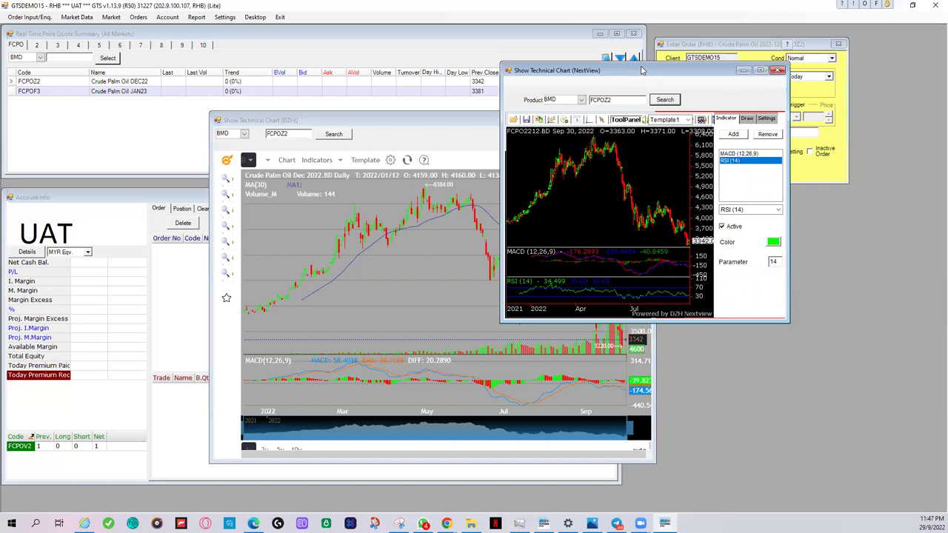
drag(642, 70, 632, 71)
drag(777, 323, 926, 446)
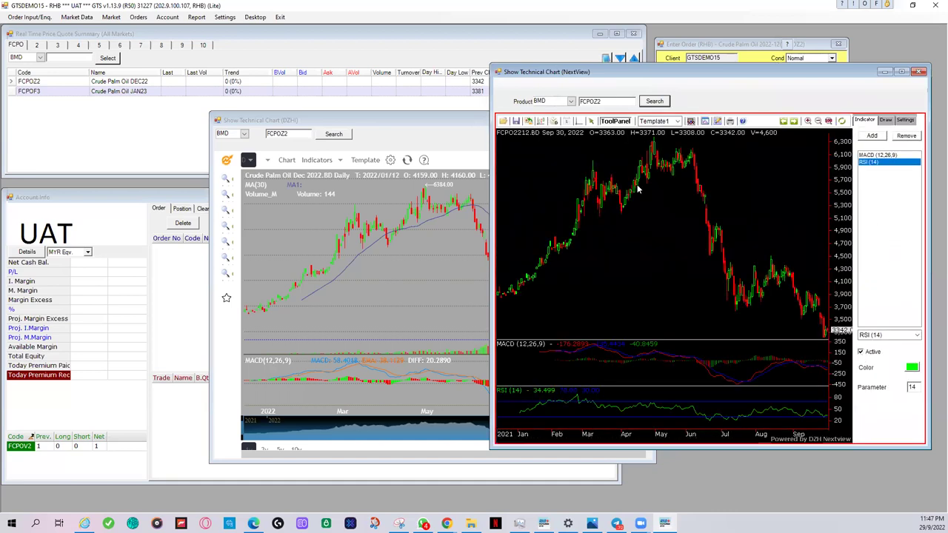
Step: Switch the NextView chart to intraday bars and show its drawing tools
click(555, 124)
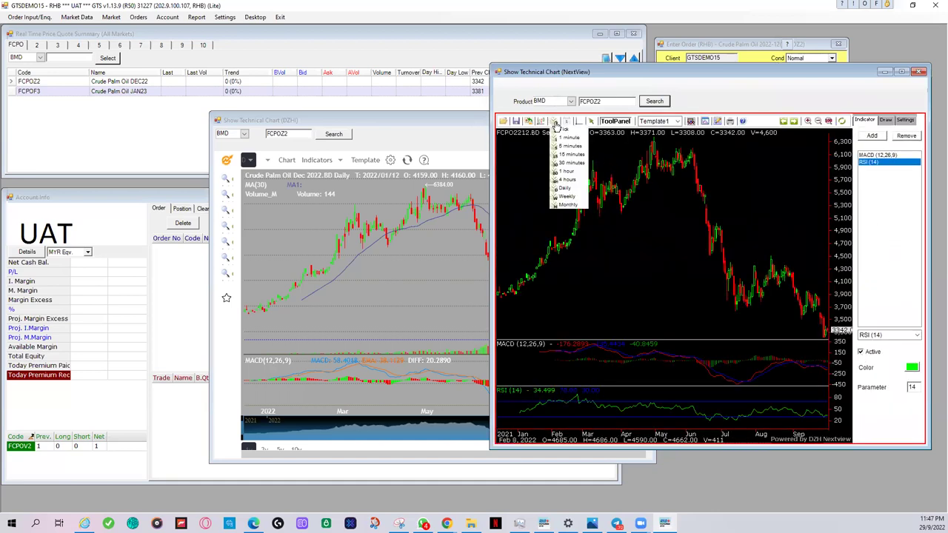
click(565, 171)
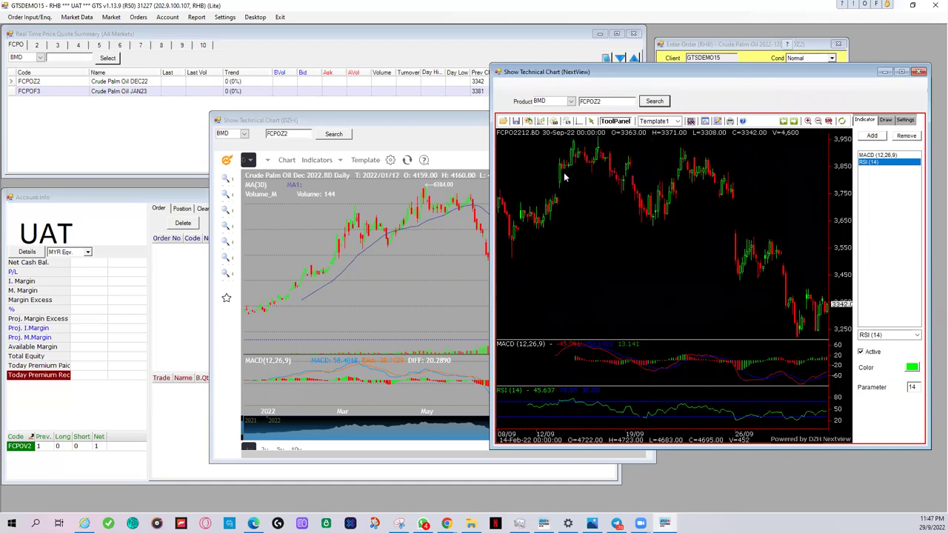
click(540, 121)
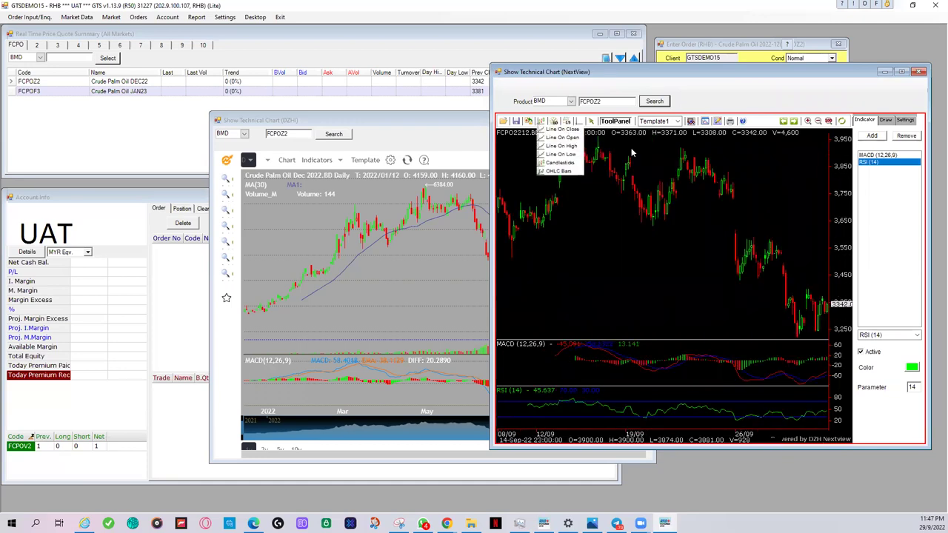
click(887, 121)
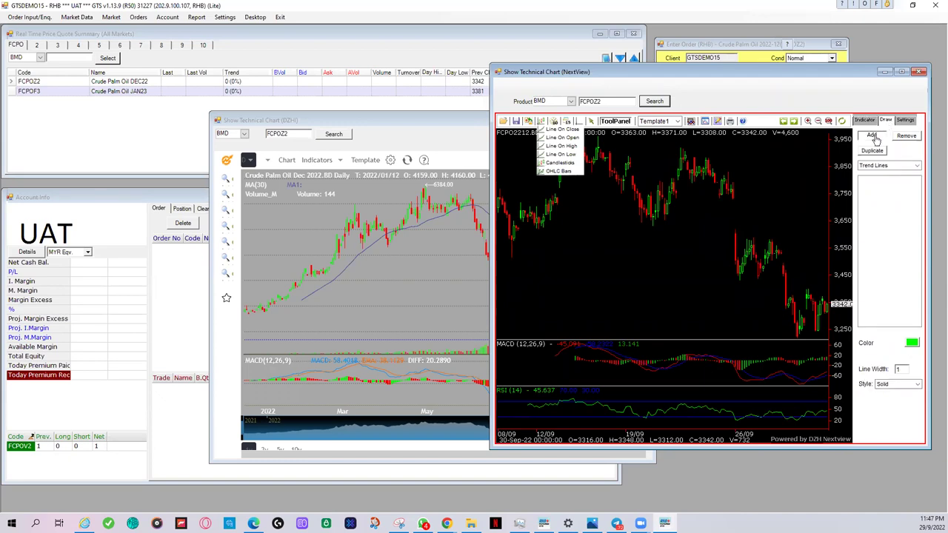
Step: Draw a rising trend line from 19/9 to 22/9 on the NextView chart
click(882, 161)
click(879, 180)
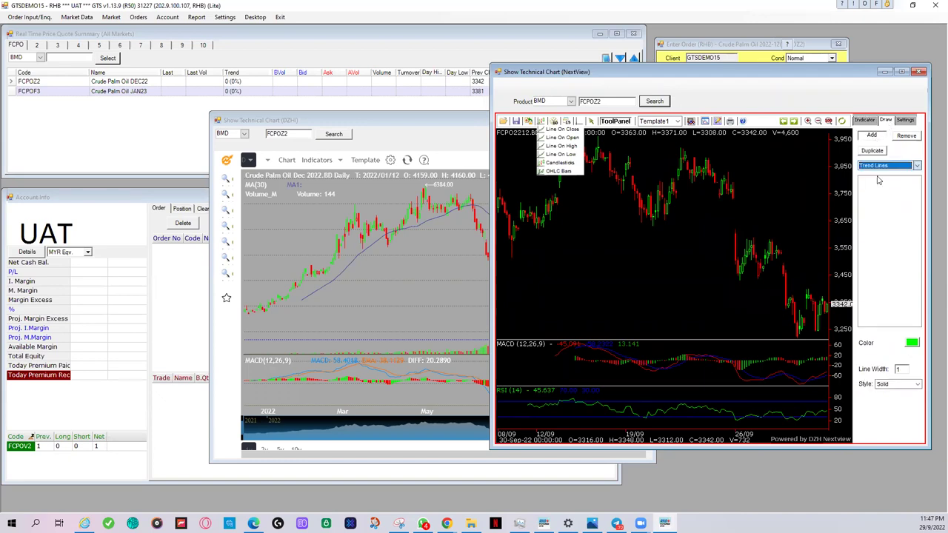
drag(635, 261, 708, 232)
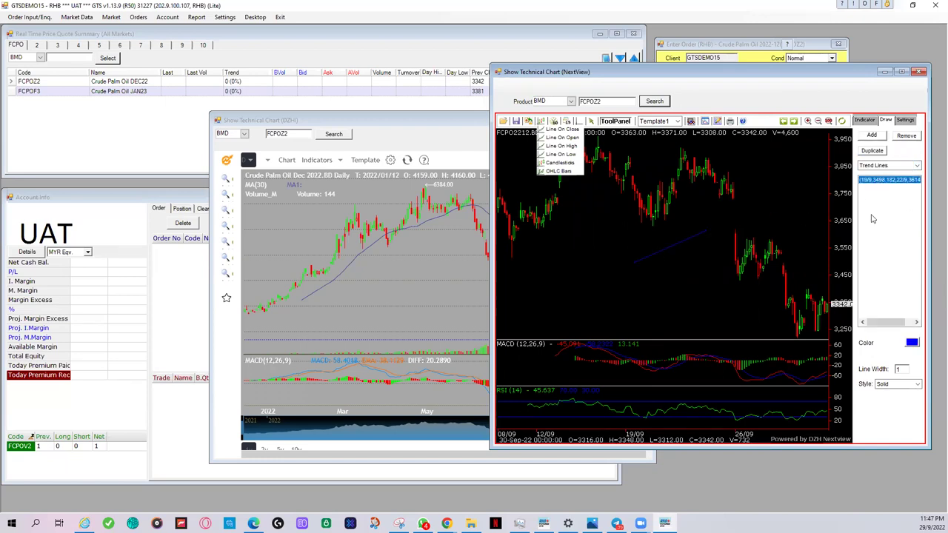
click(709, 234)
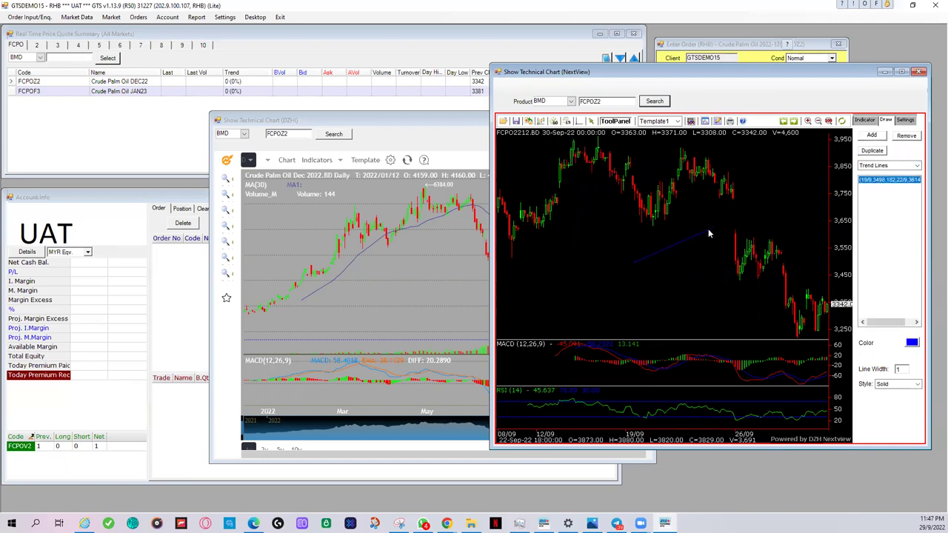
Step: Zoom to 19/09–30/09 and add a horizontal line, moving it down to 3438.115
drag(709, 234, 747, 194)
right_click(694, 237)
drag(694, 237, 653, 252)
click(793, 121)
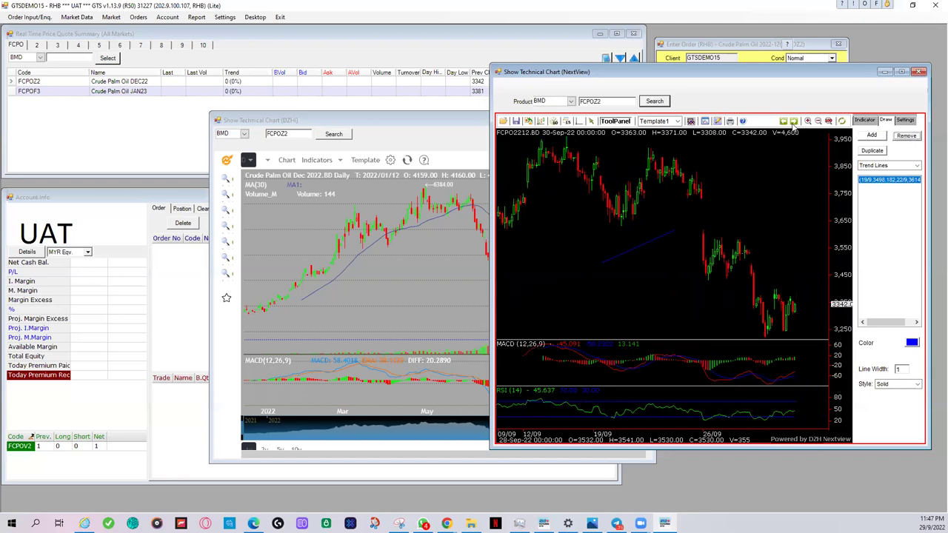
click(809, 122)
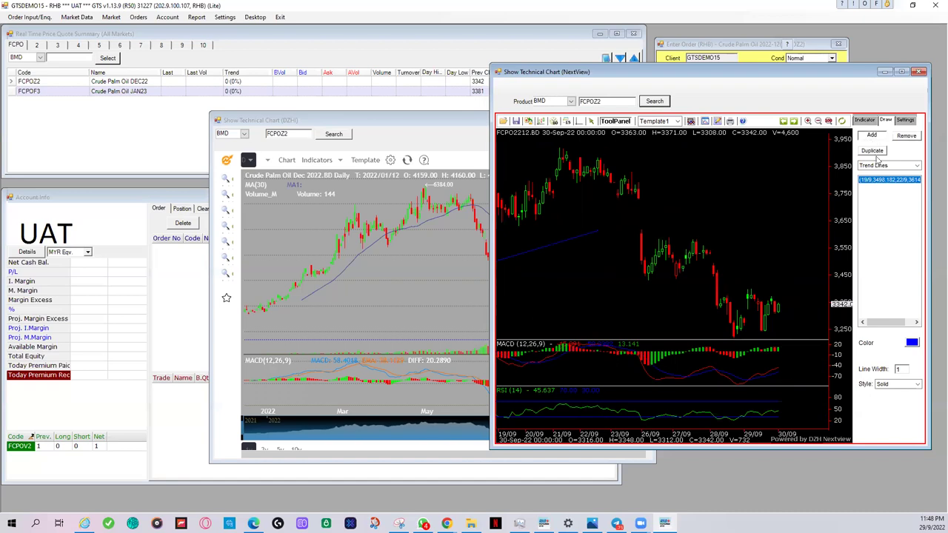
click(899, 166)
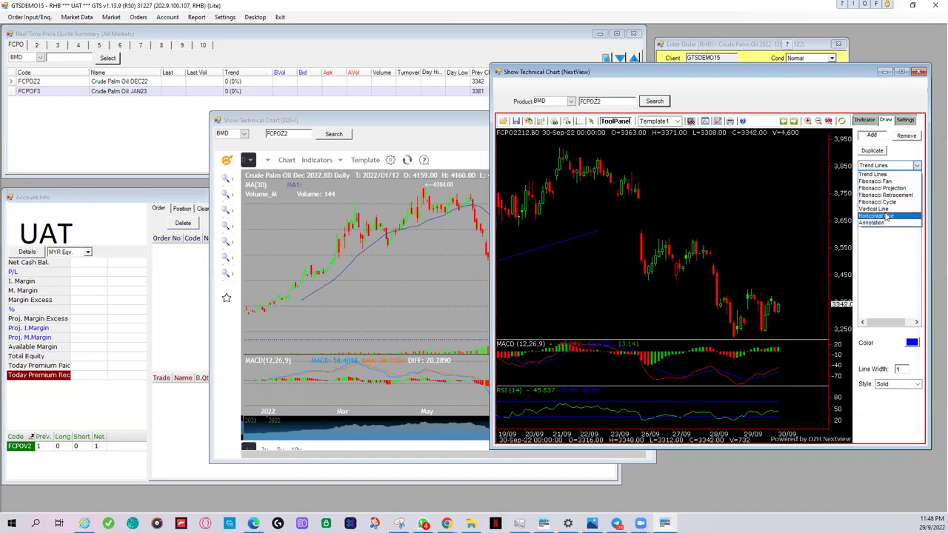
click(884, 216)
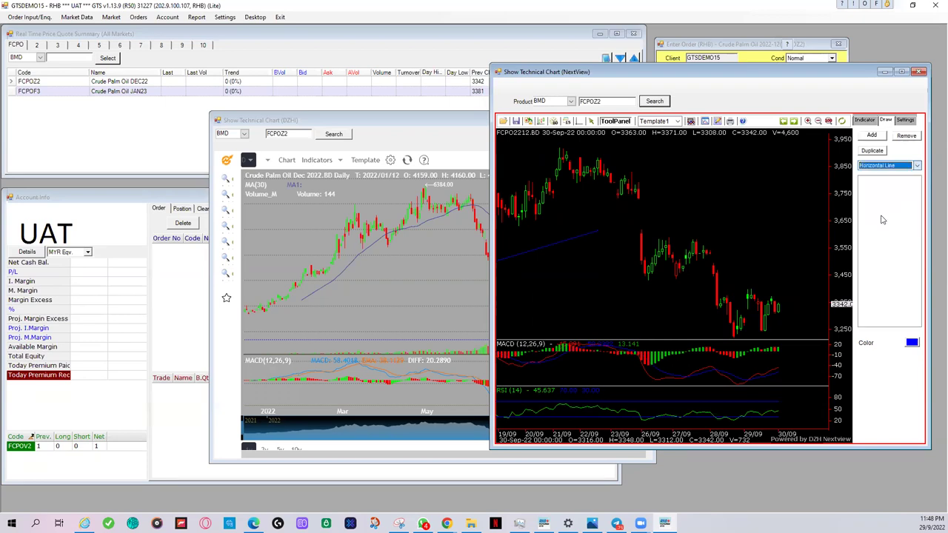
click(766, 192)
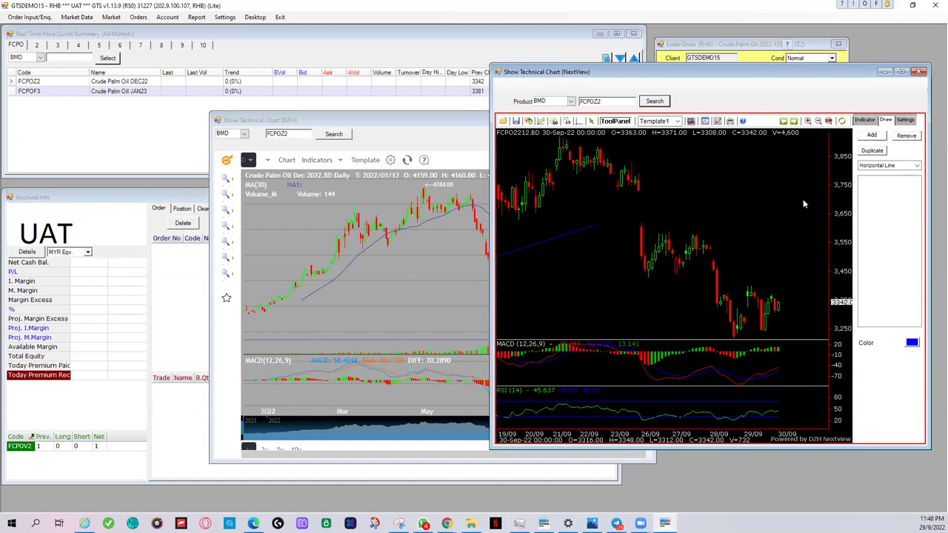
click(873, 138)
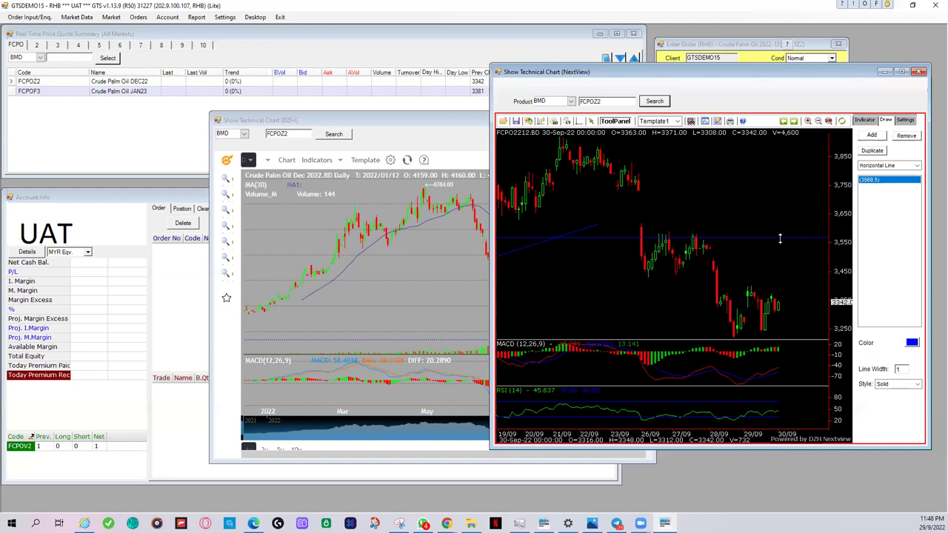
drag(780, 236, 780, 274)
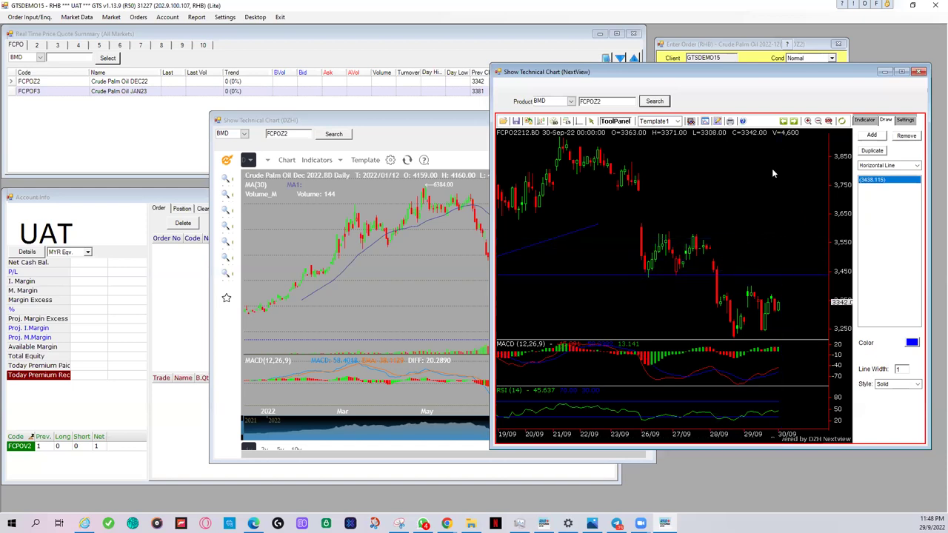
click(862, 122)
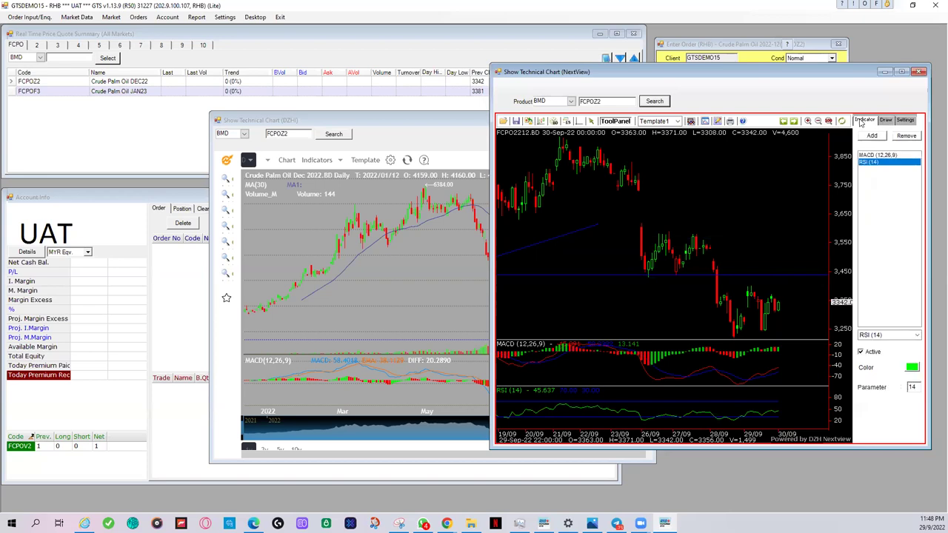
Step: Add Bollinger Bands (20,2) to the NextView chart, then bring the DZHI chart forward
click(873, 136)
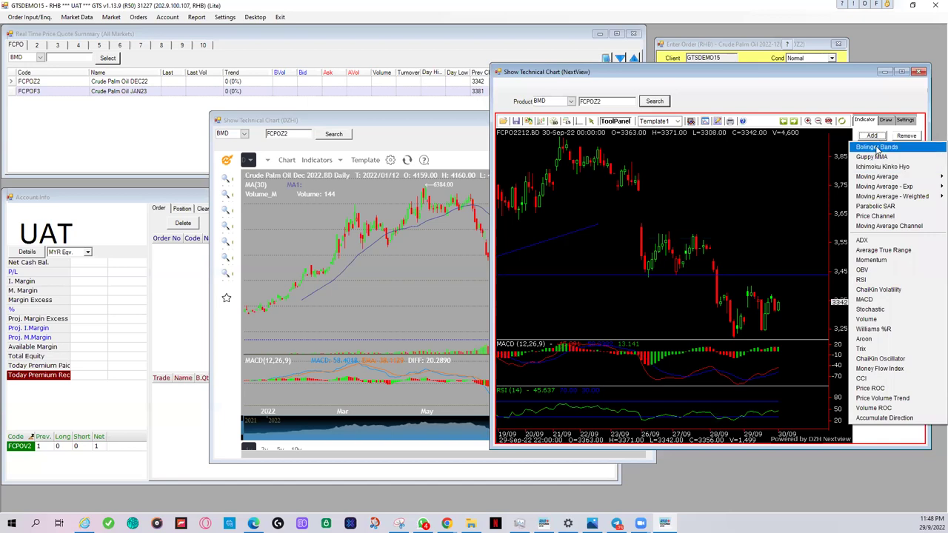
click(878, 148)
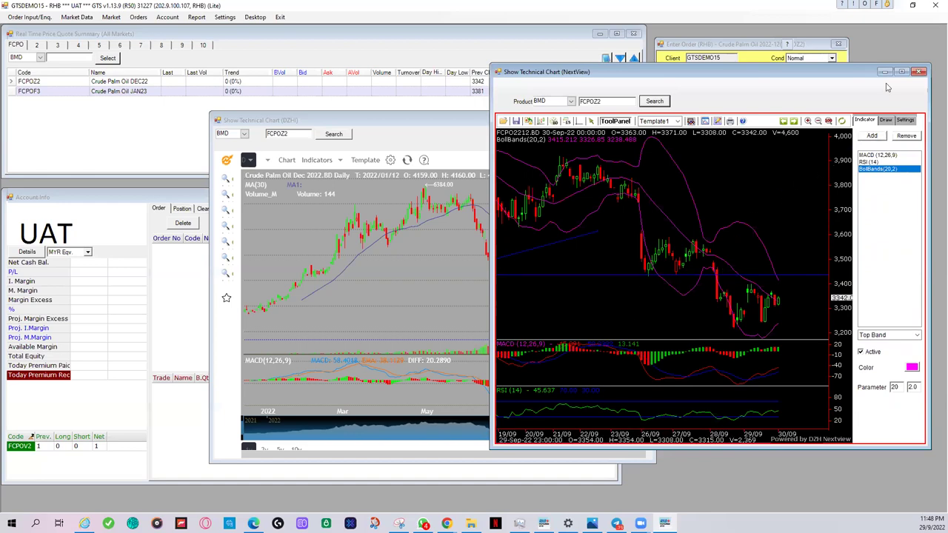
click(384, 185)
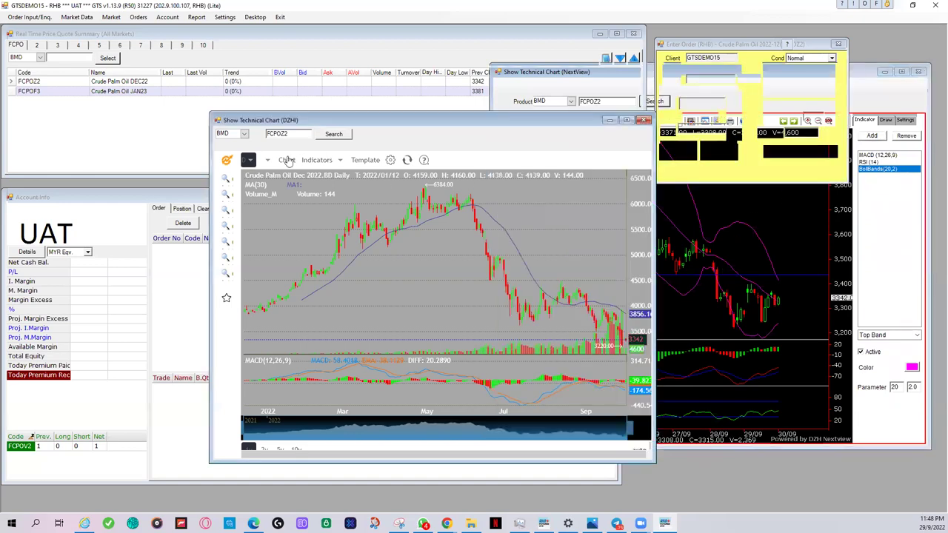
Step: Change the DZH FCPOZ2 chart period from daily to 1 Hour (60-minute) bars
drag(584, 254, 593, 277)
right_click(594, 277)
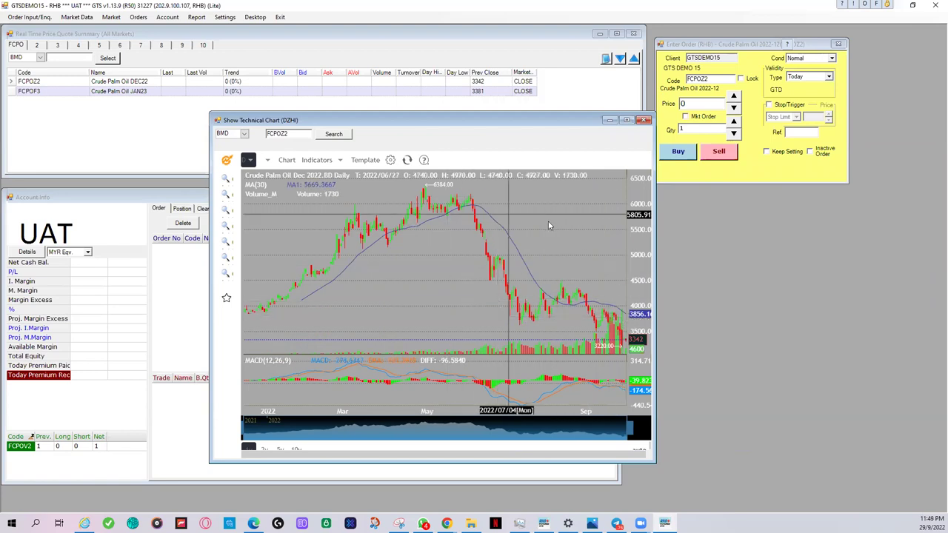
click(250, 163)
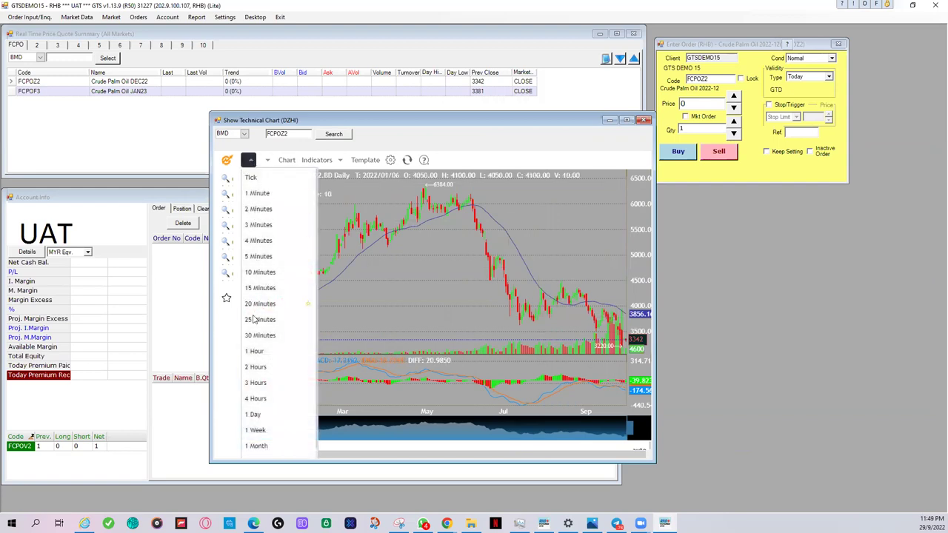
click(252, 354)
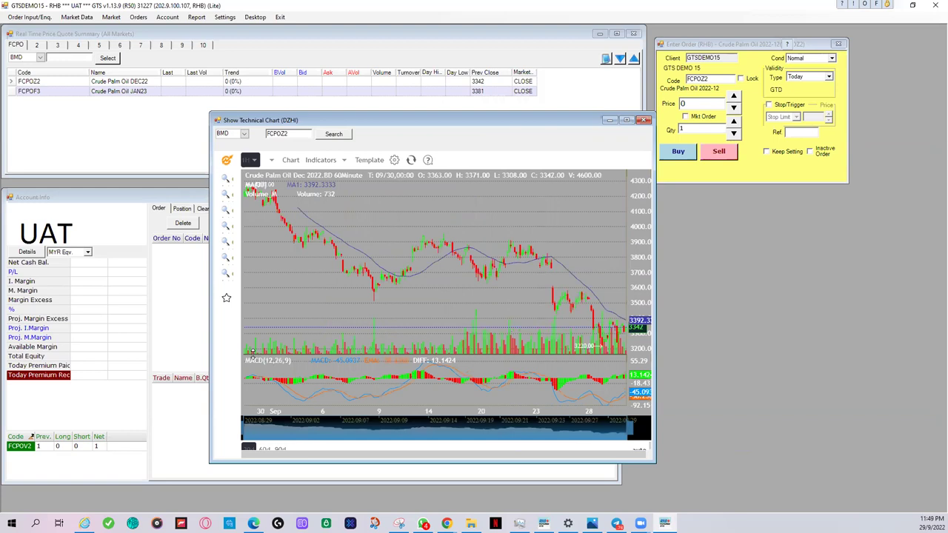
Step: Set the DZH chart Background colour to black, save the setting, and open Indicators
right_click(434, 200)
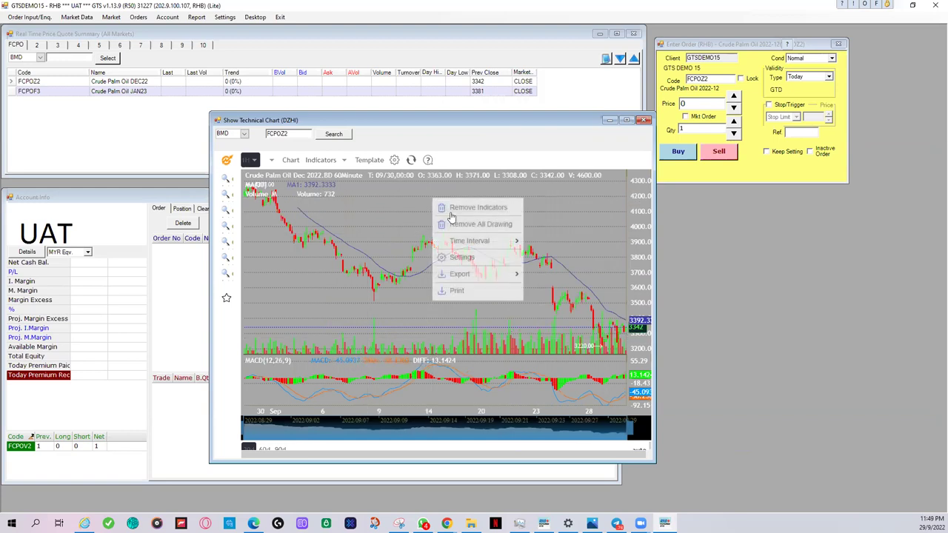
click(463, 258)
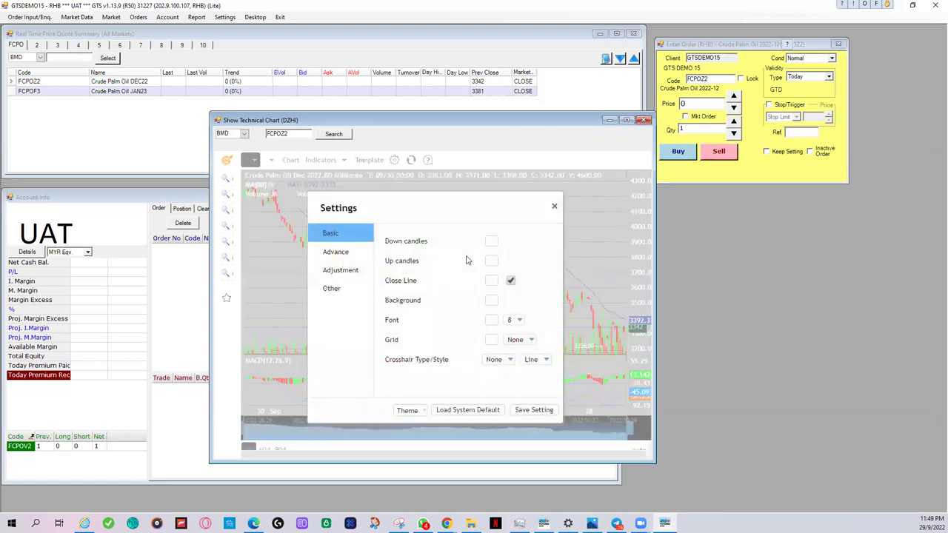
click(492, 301)
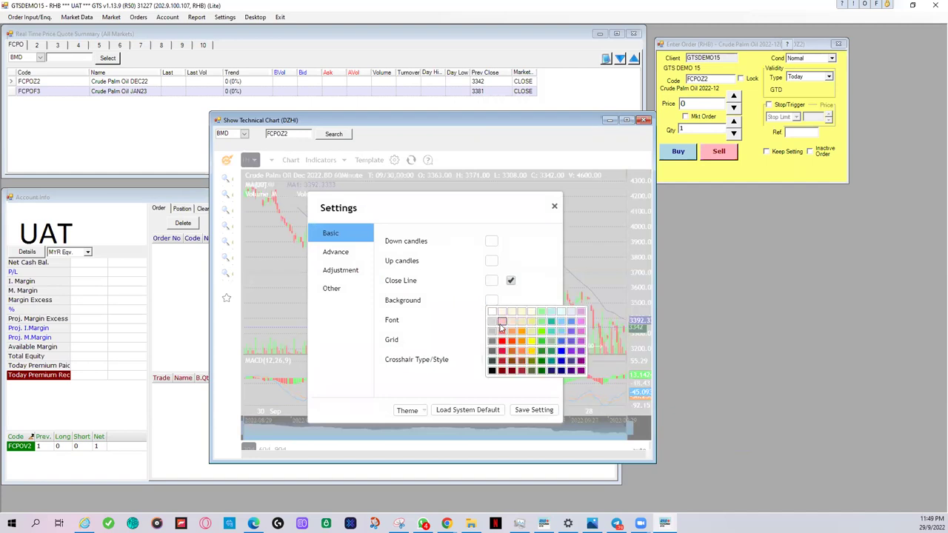
click(492, 370)
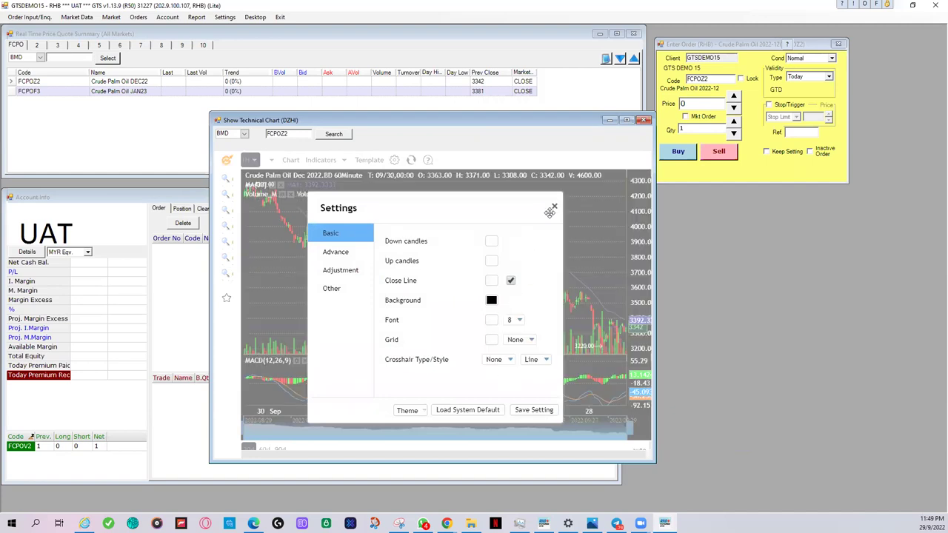
click(523, 412)
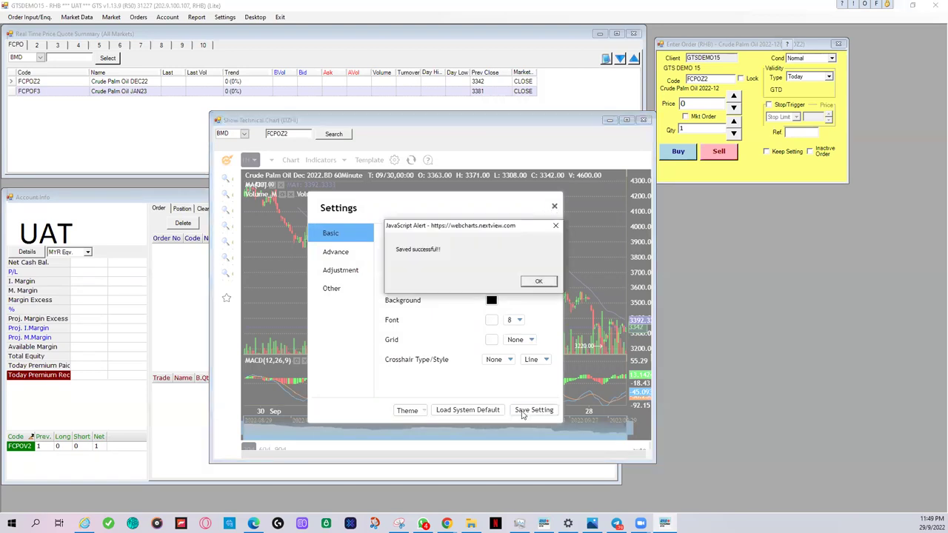
click(535, 282)
click(320, 160)
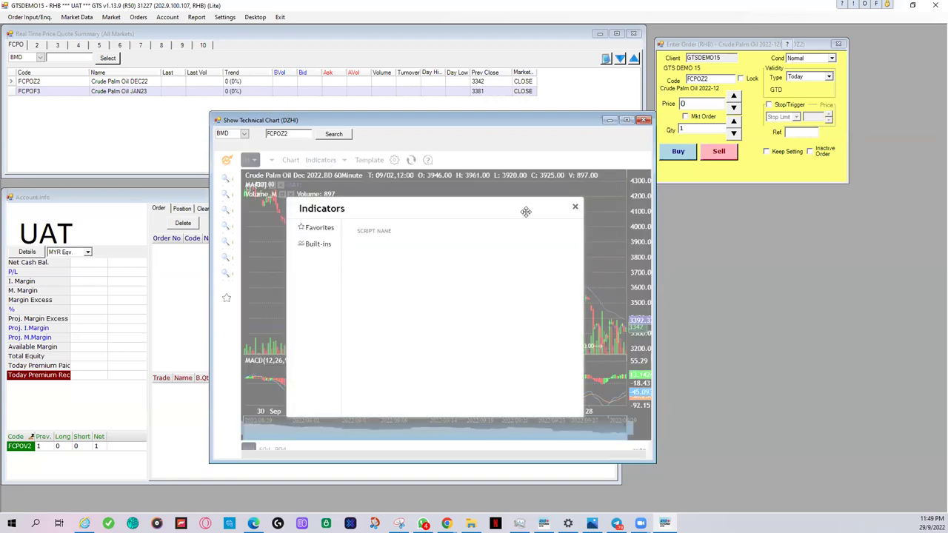
Step: Move and enlarge the DZH chart window, check its Indicators list, then close the window
click(575, 207)
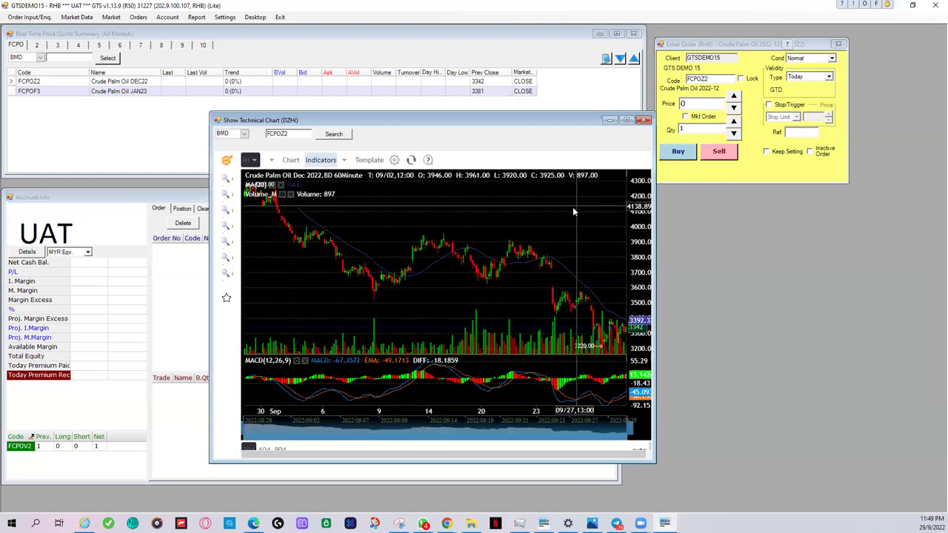
click(292, 160)
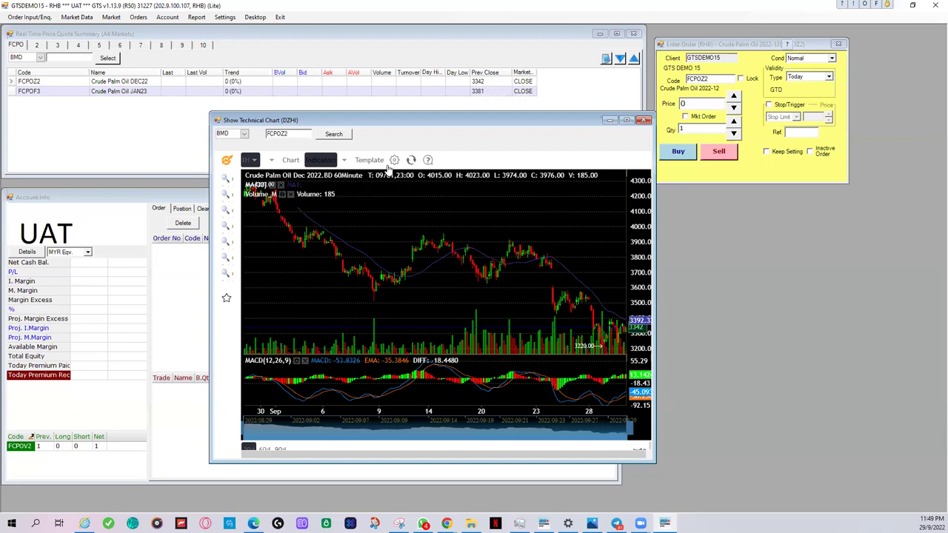
drag(403, 119, 451, 71)
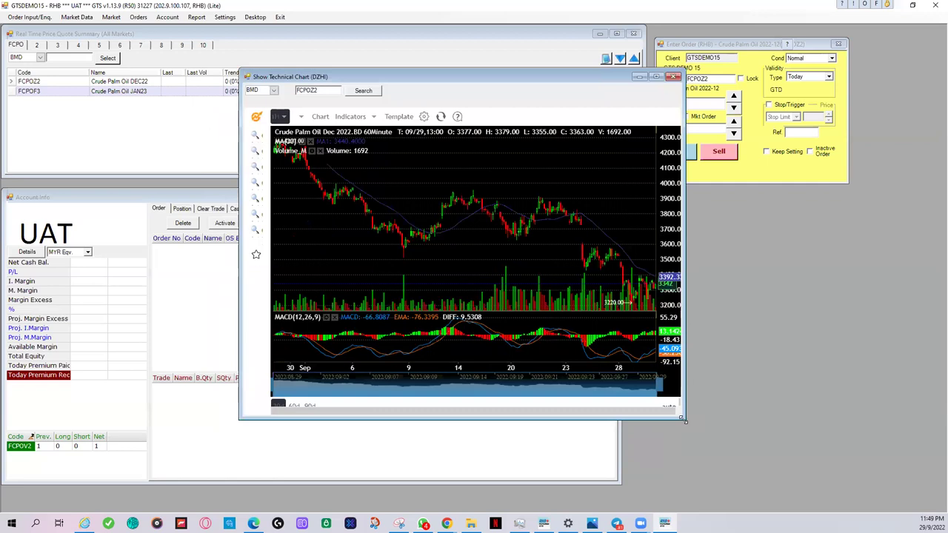
drag(683, 420, 728, 447)
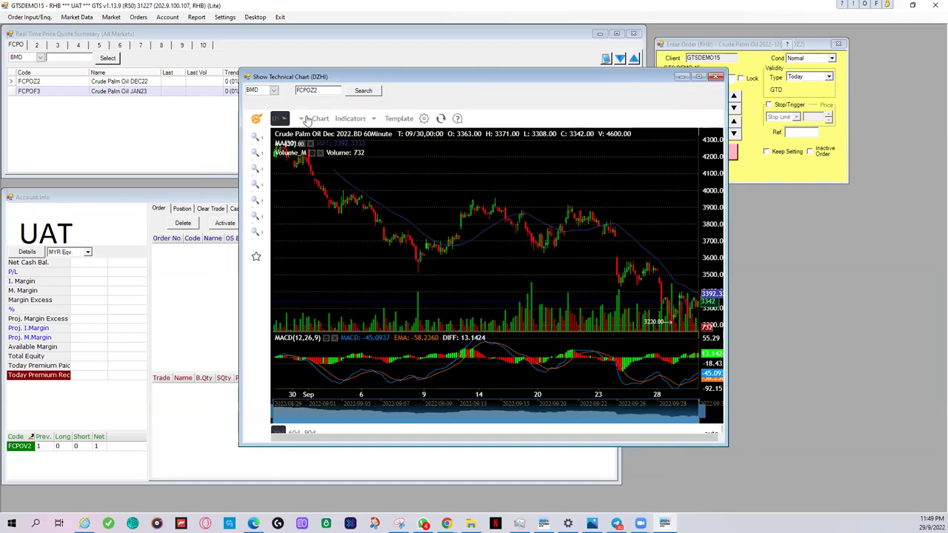
click(362, 123)
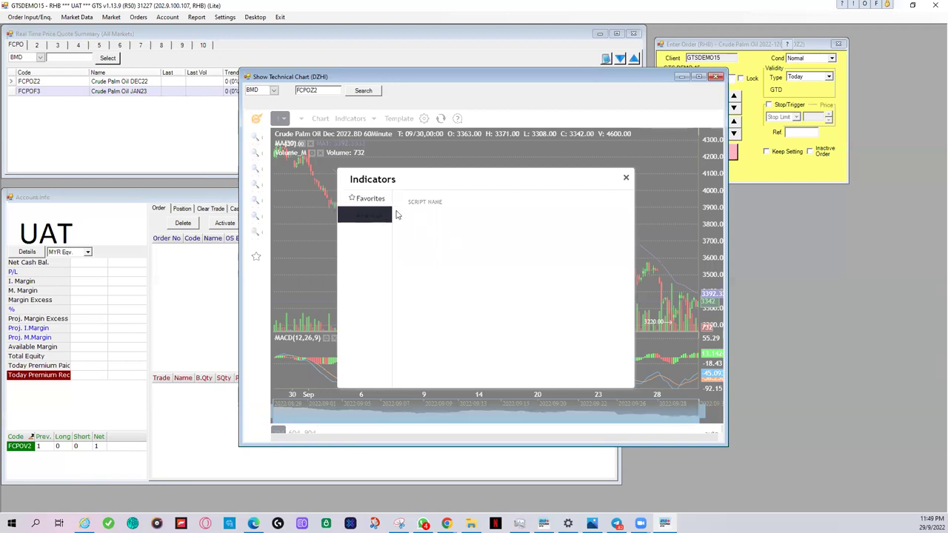
click(626, 177)
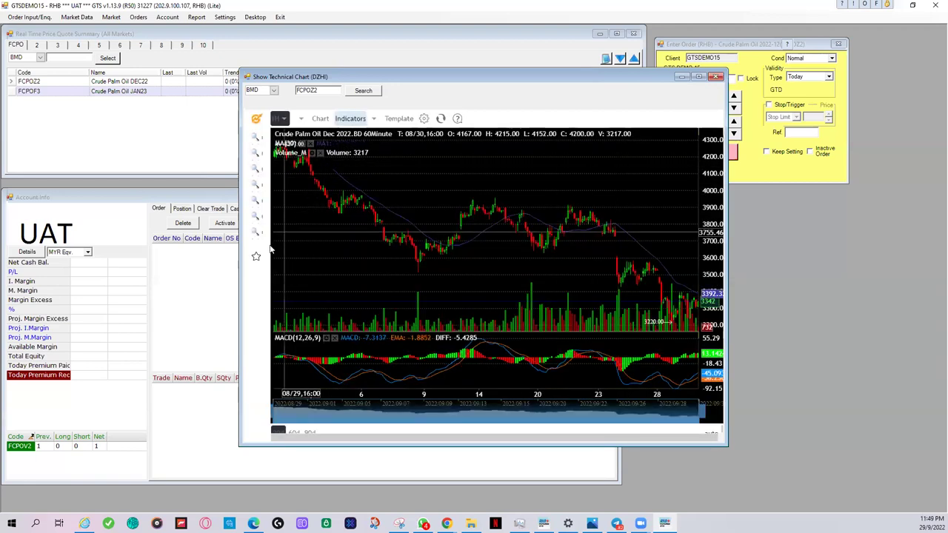
click(351, 120)
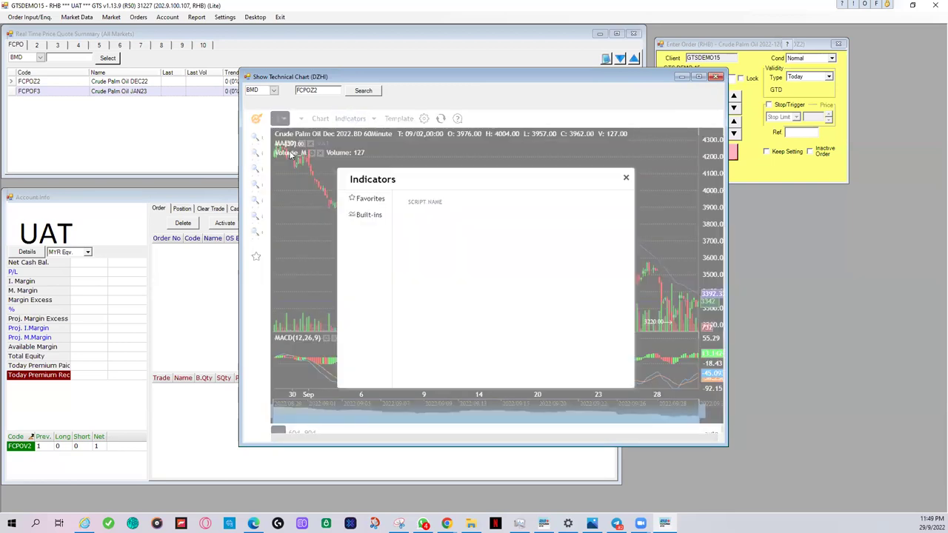
key(Escape)
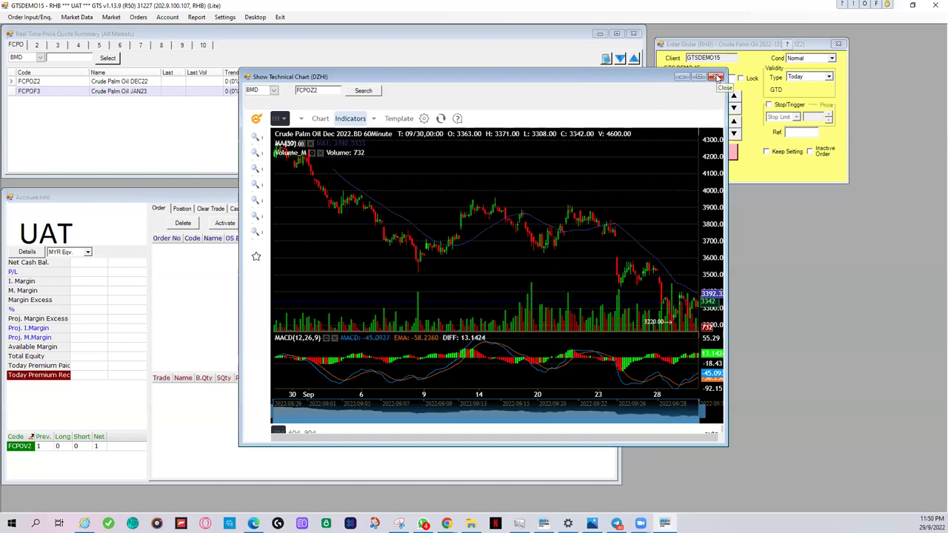
click(718, 77)
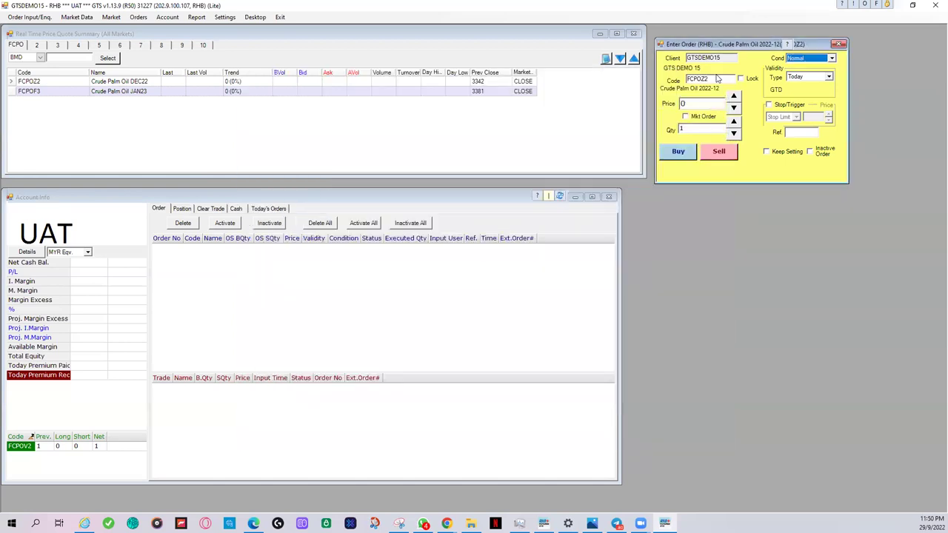
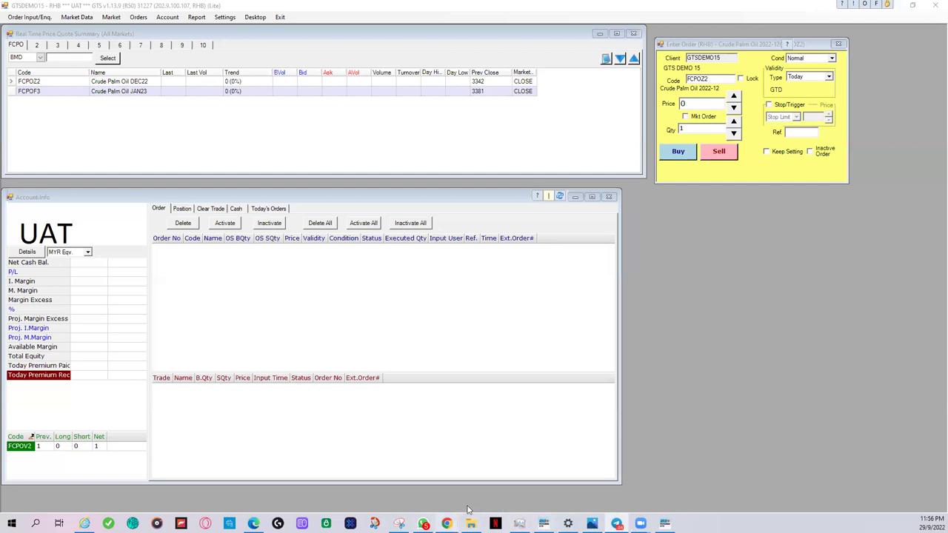
Step: Bring the browser's CQG Desktop window with the ZLEZ22 chart to the front
mouse_move(447, 524)
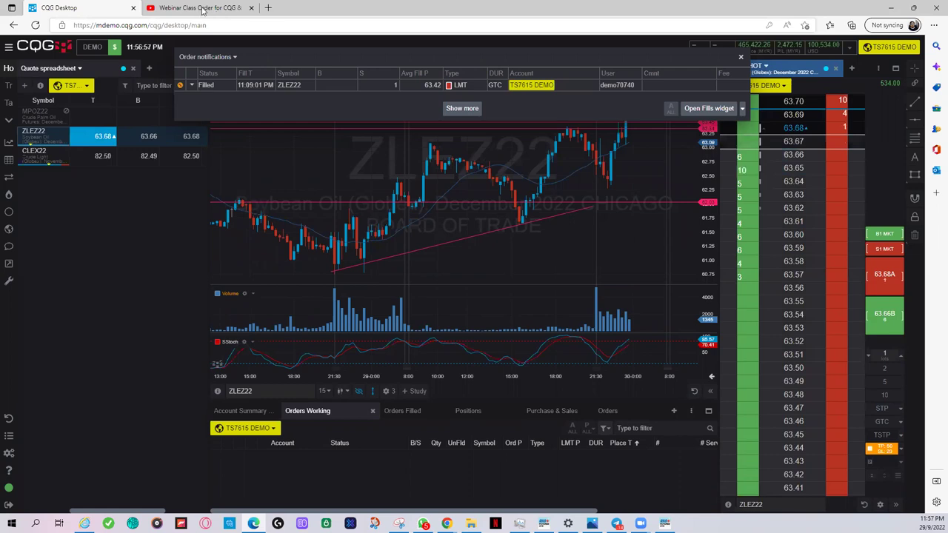
Step: Open the Webinar Class Order video tab and scroll through its comments and sidebar
click(209, 7)
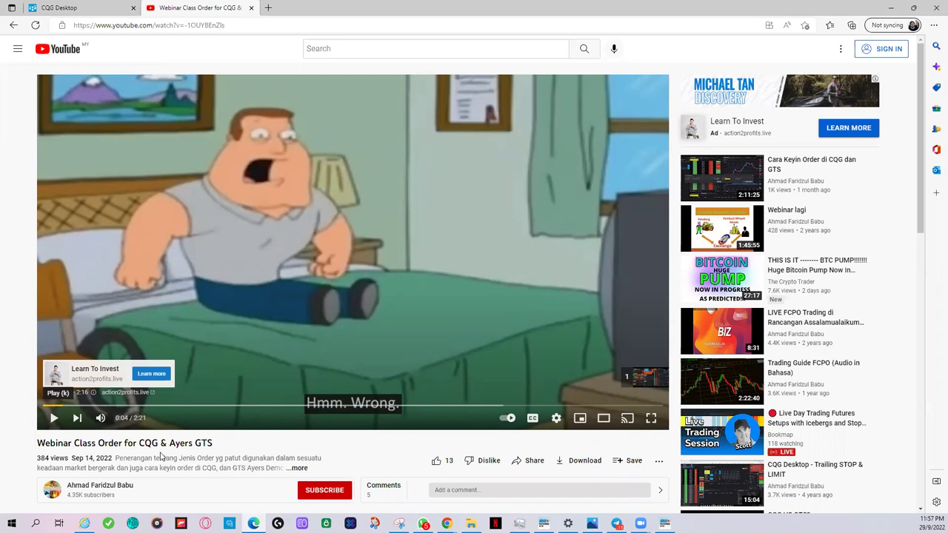
scroll(162, 457, down, 5)
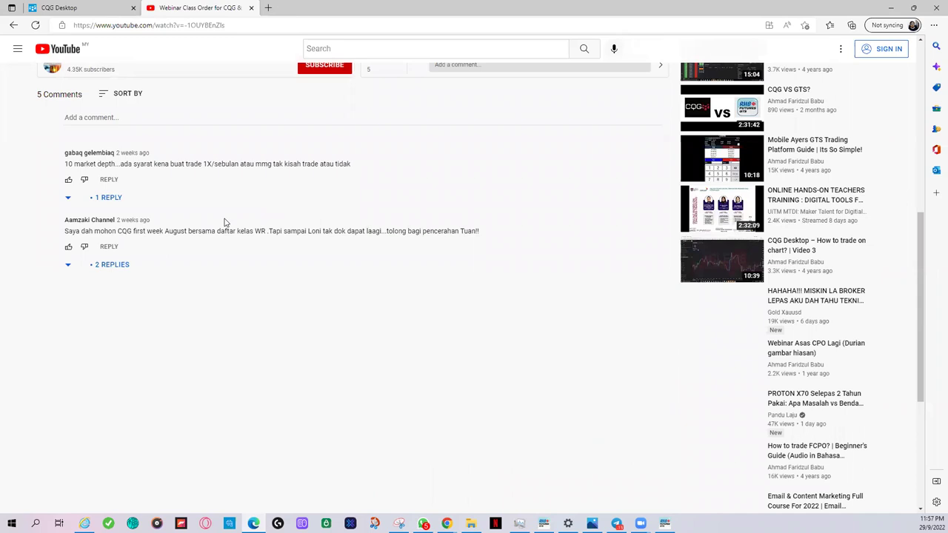
scroll(225, 223, down, 3)
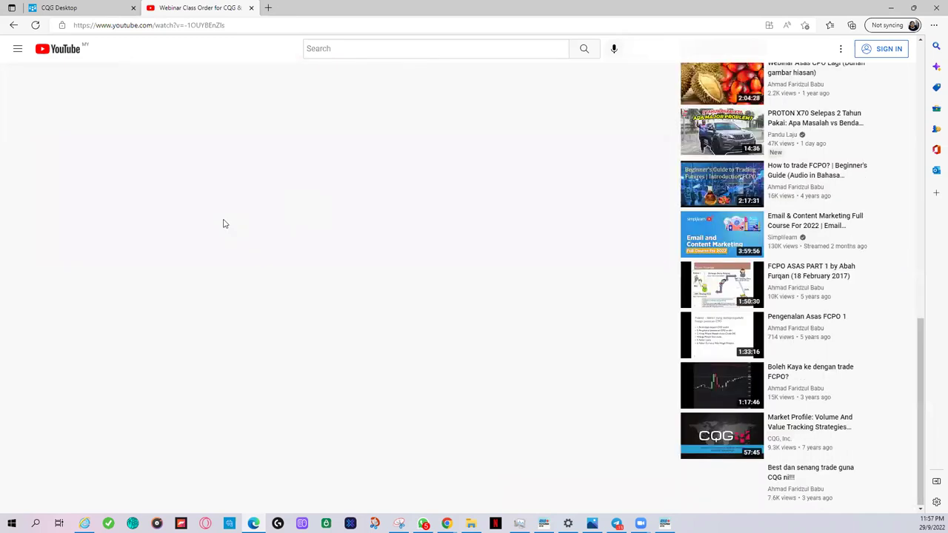
scroll(225, 223, down, 2)
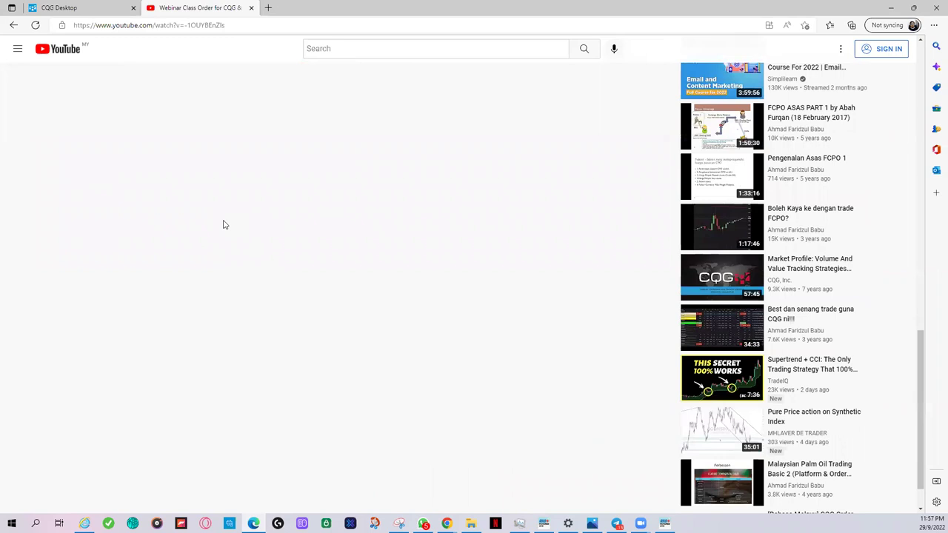
scroll(225, 225, down, 3)
scroll(225, 223, up, 7)
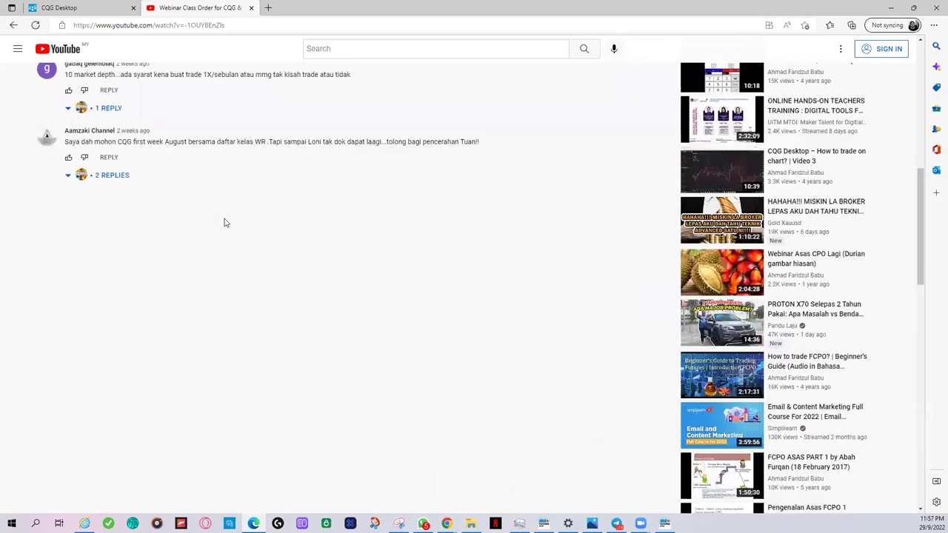
scroll(225, 223, up, 3)
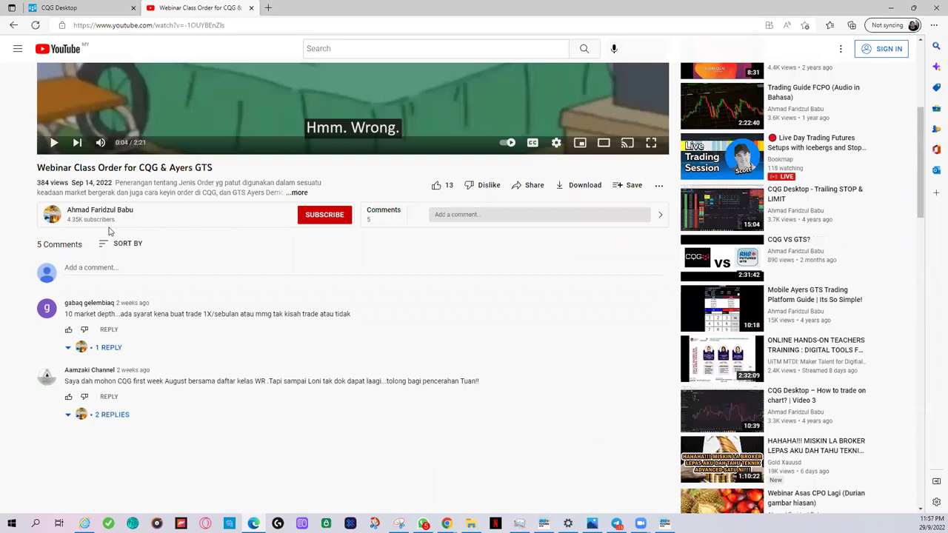
scroll(109, 232, up, 4)
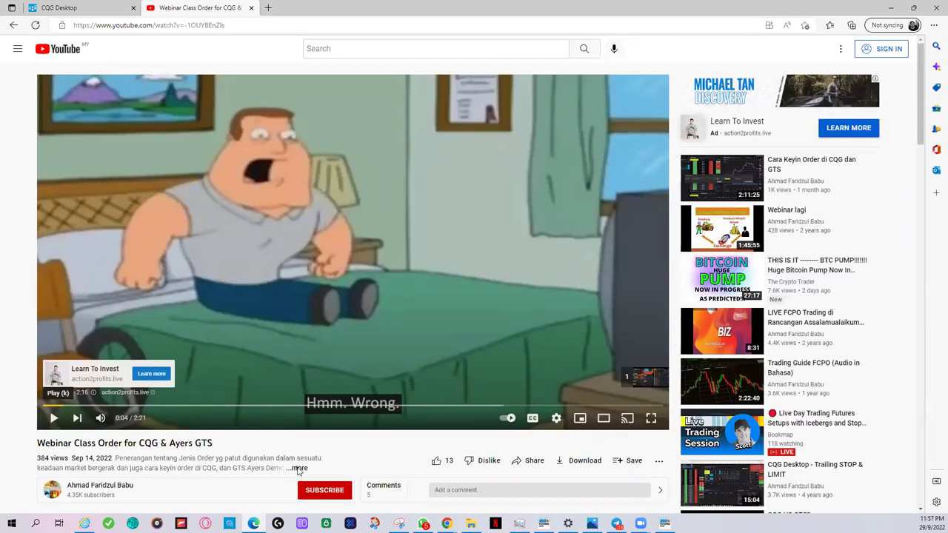
Step: Expand the video's full description, read it, then return to the Ayers GTS window
click(297, 469)
scroll(223, 474, down, 3)
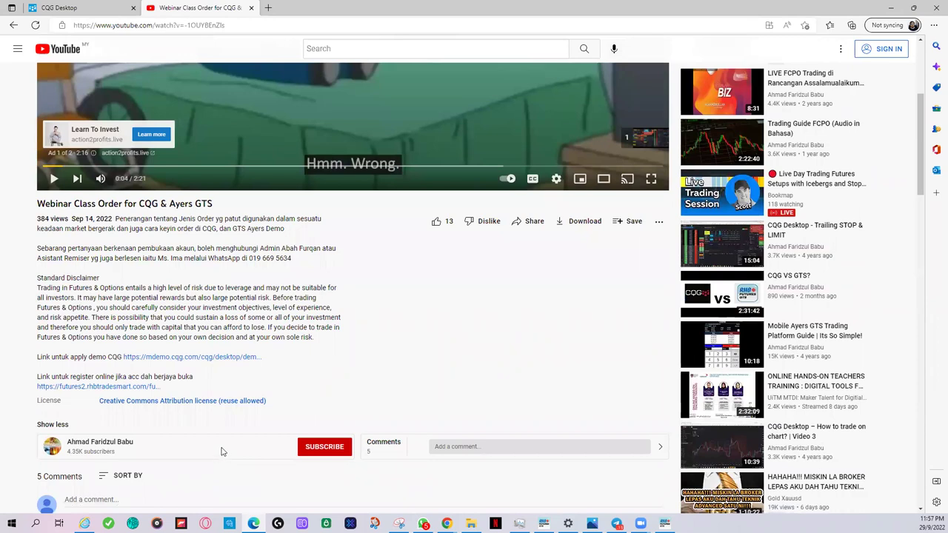
scroll(226, 449, down, 2)
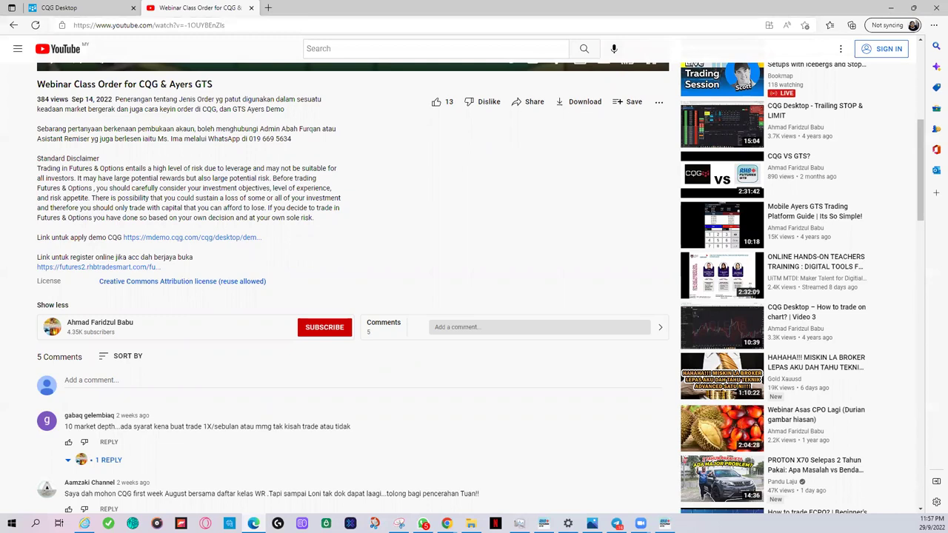
key(alt+Tab)
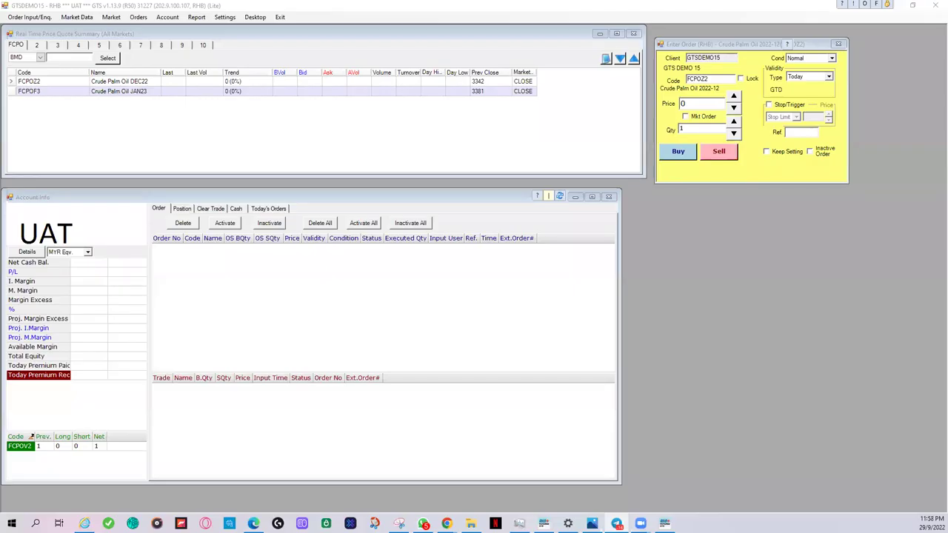